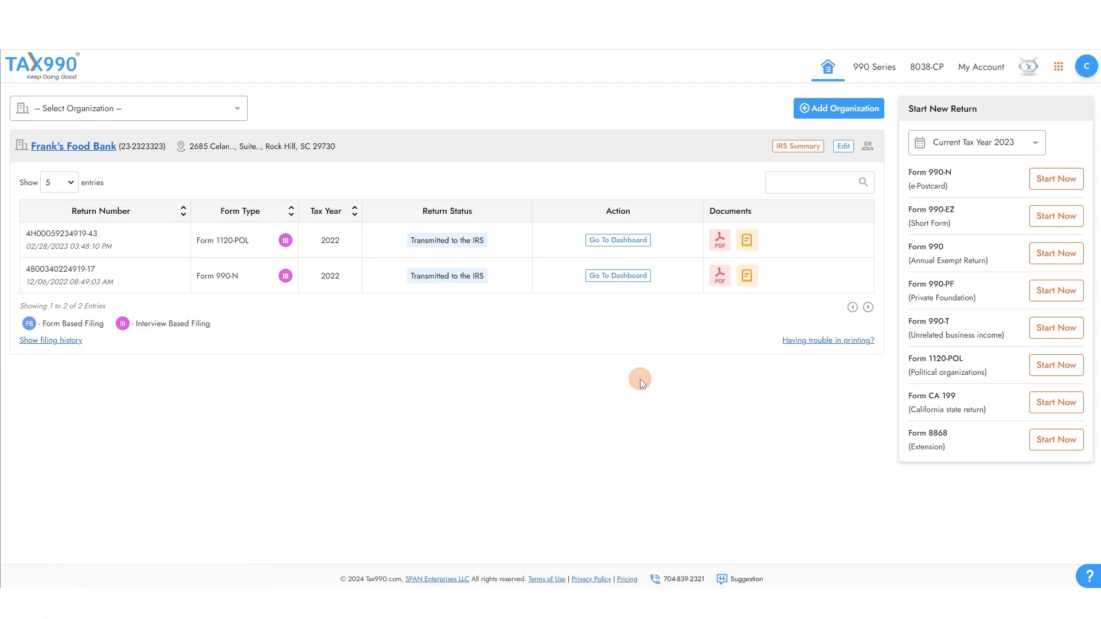
Start a 2023 Form 990 for Frank's Food Bank as a form-based filing.
click(1057, 263)
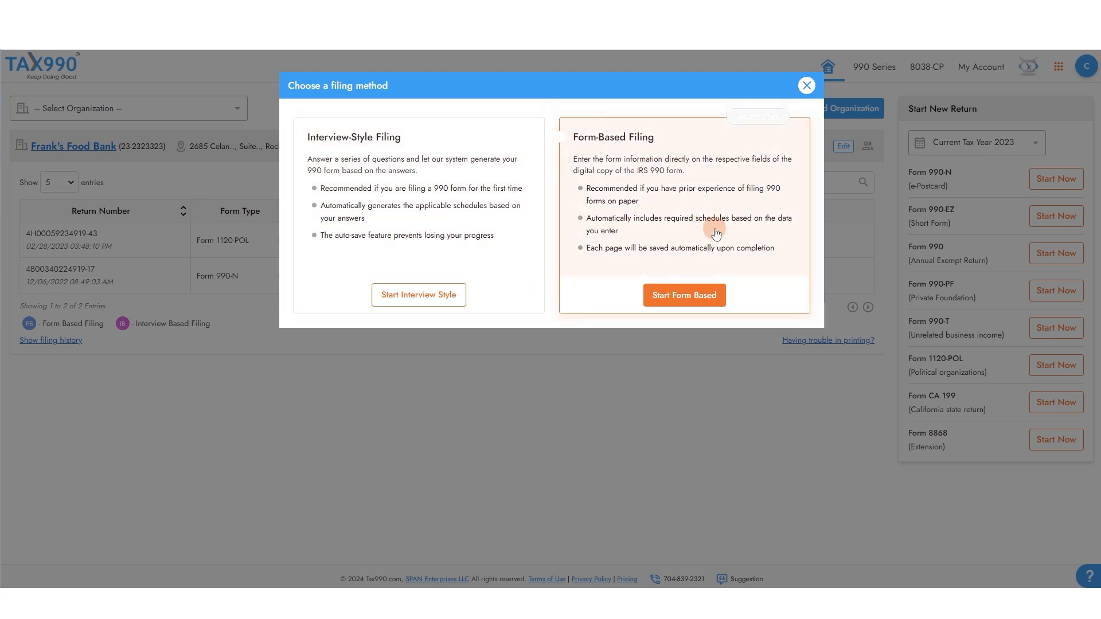
click(677, 293)
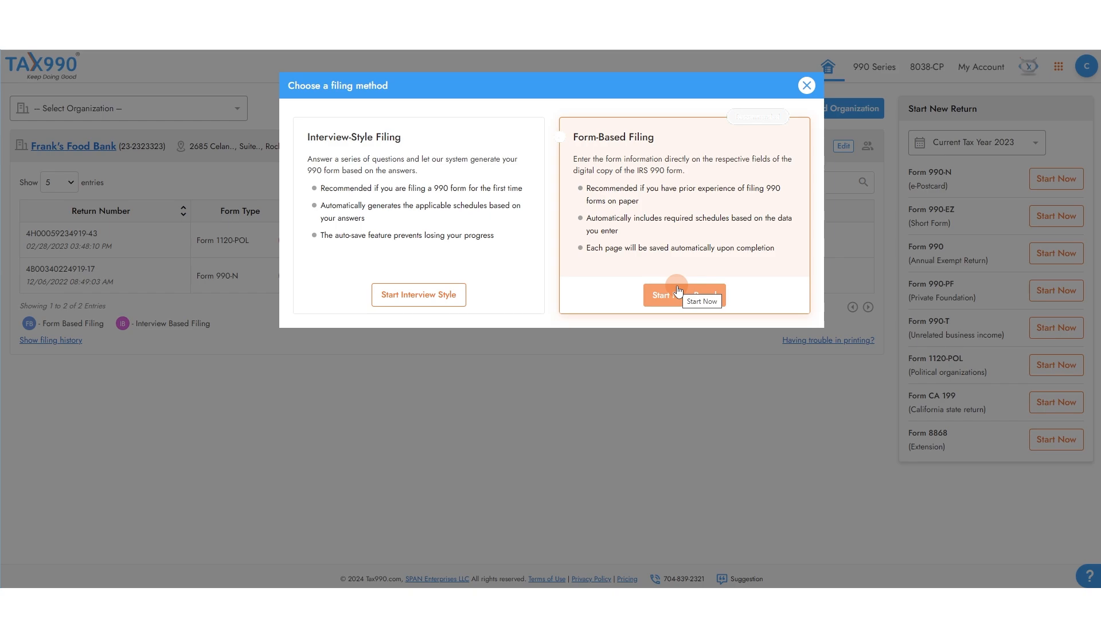
click(678, 292)
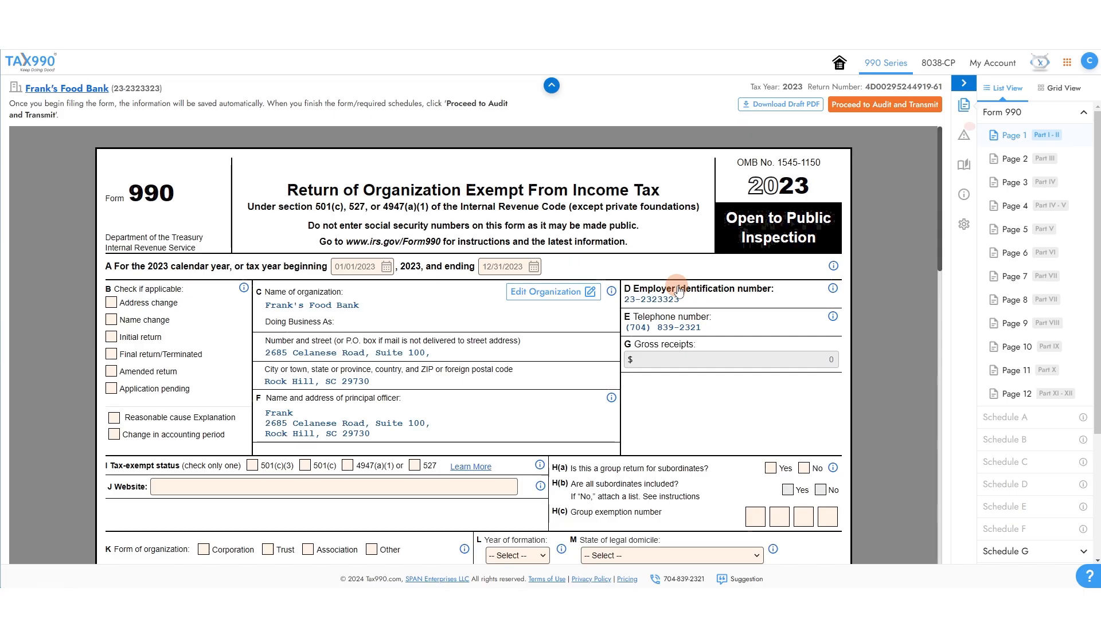
scroll(678, 291, down, 1)
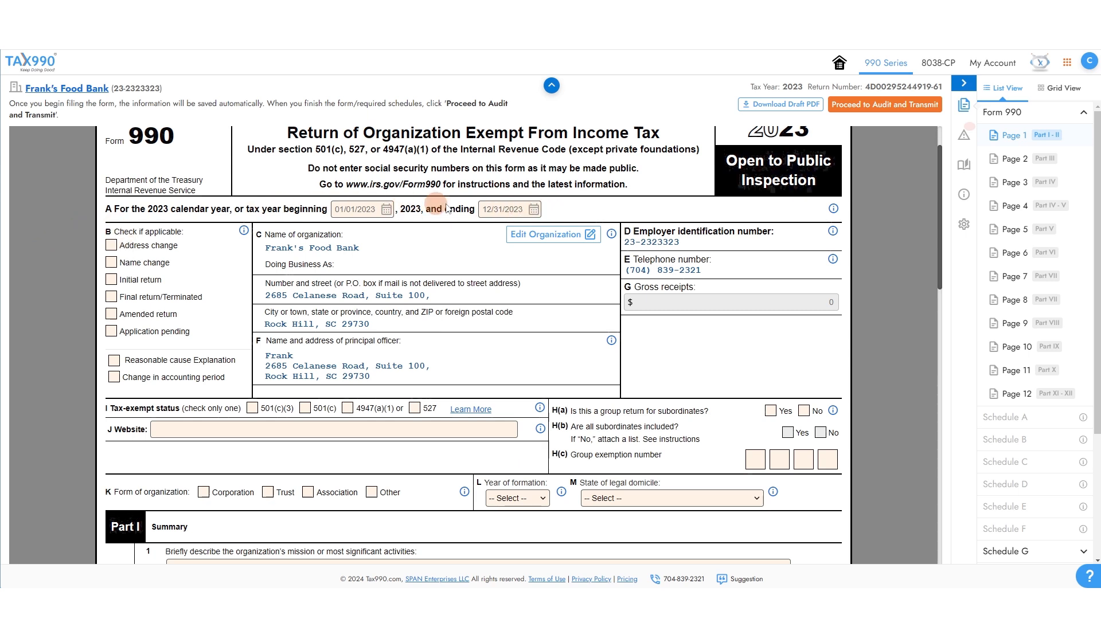
click(385, 211)
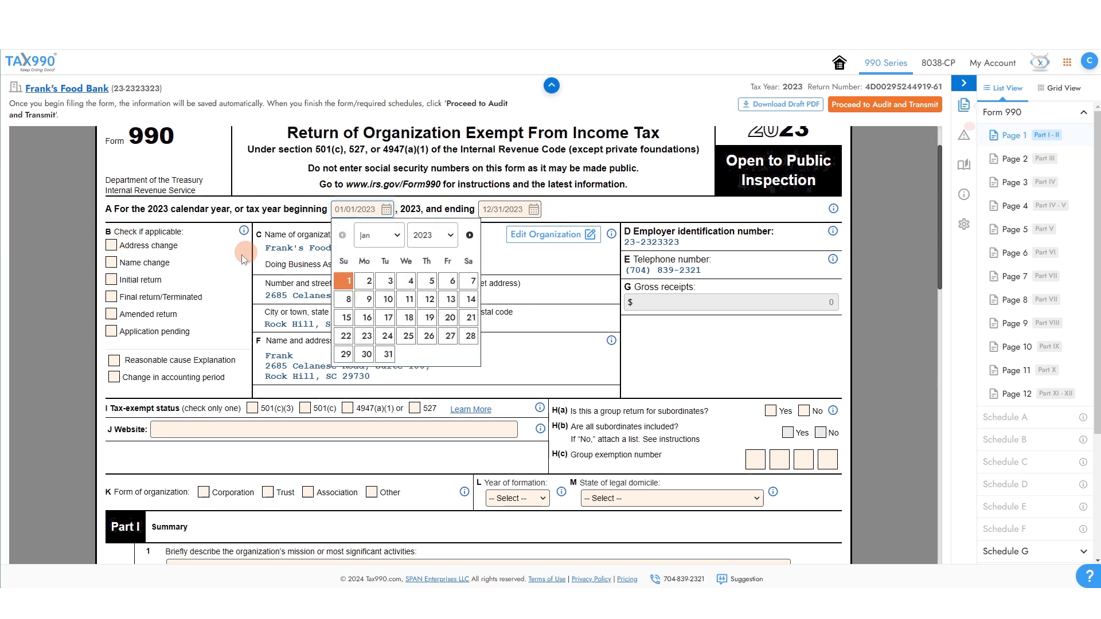
click(301, 212)
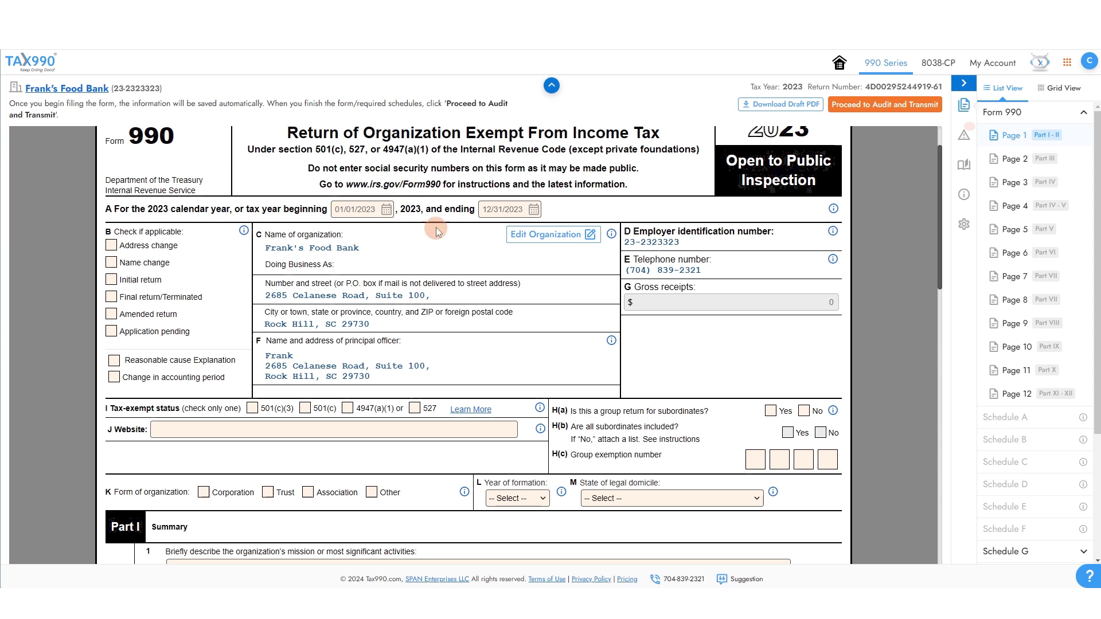
scroll(431, 224, down, 1)
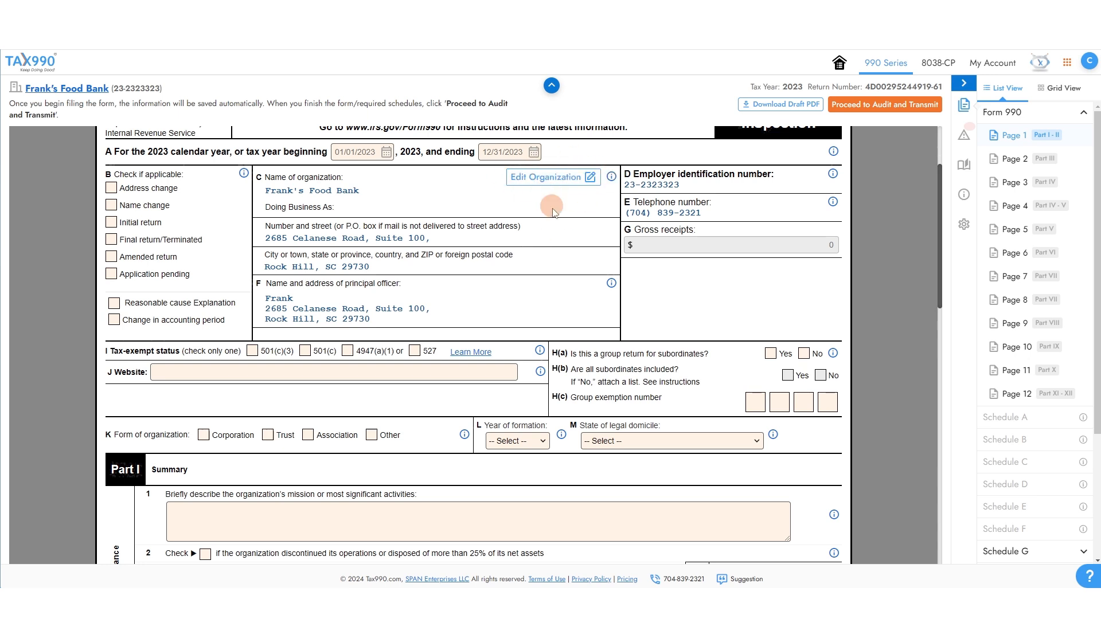
Mark the organization as 501(c)(3) and answer No to the group return question.
scroll(755, 200, down, 2)
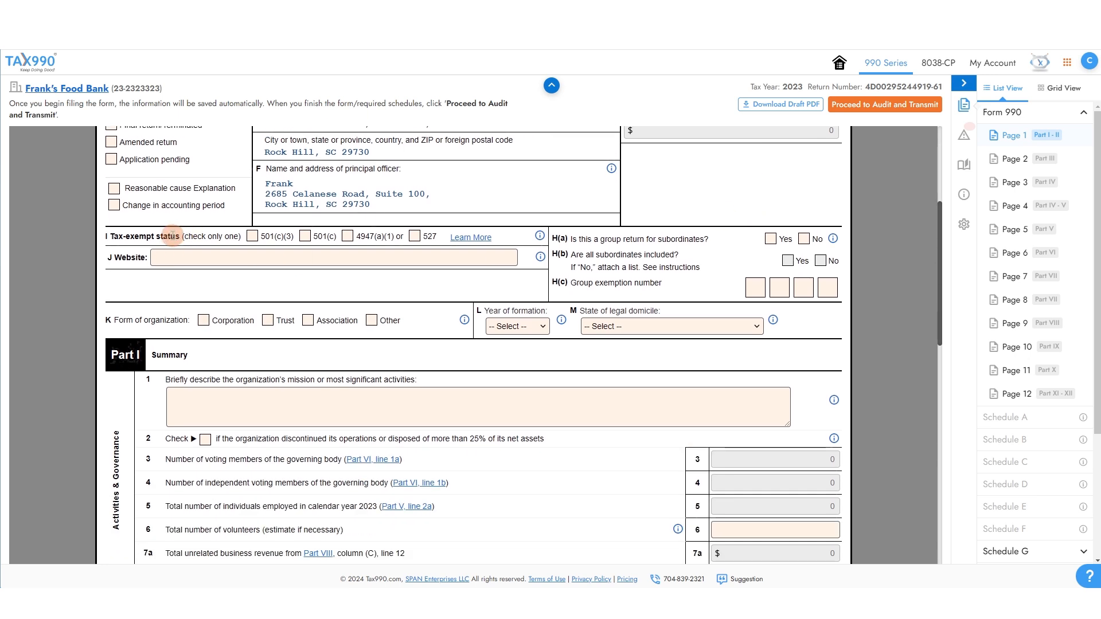
click(252, 236)
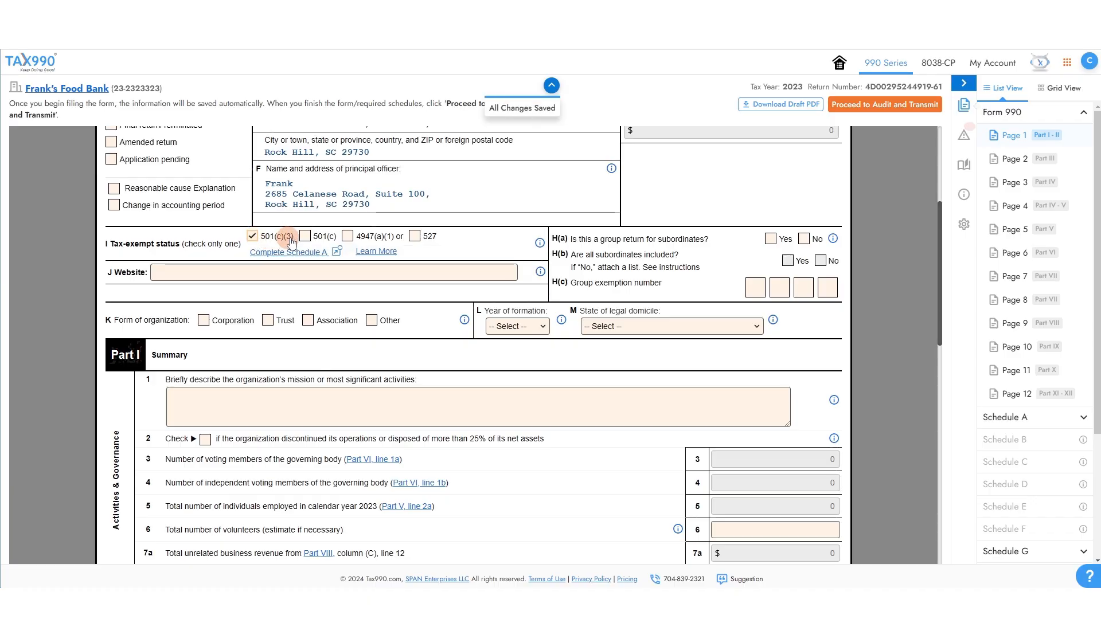
click(308, 241)
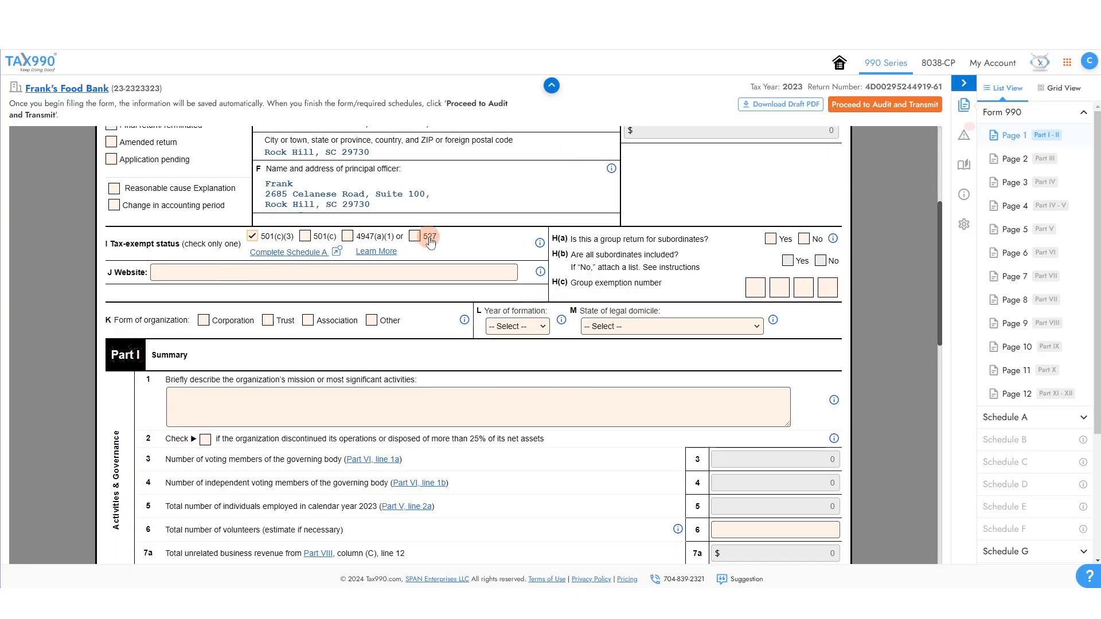
click(252, 273)
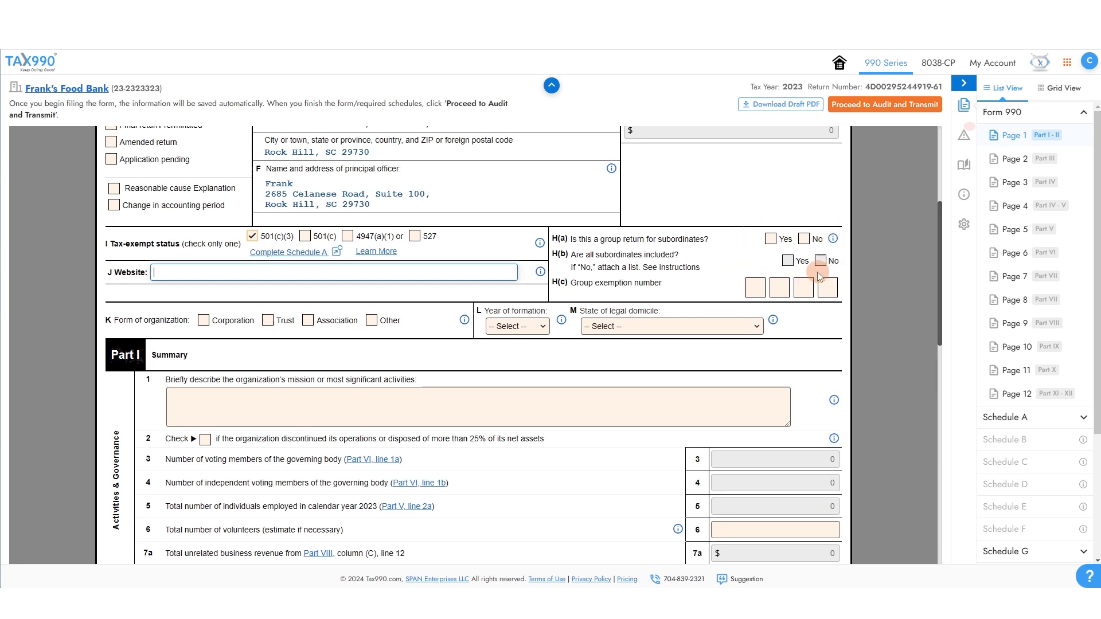
click(804, 238)
click(759, 284)
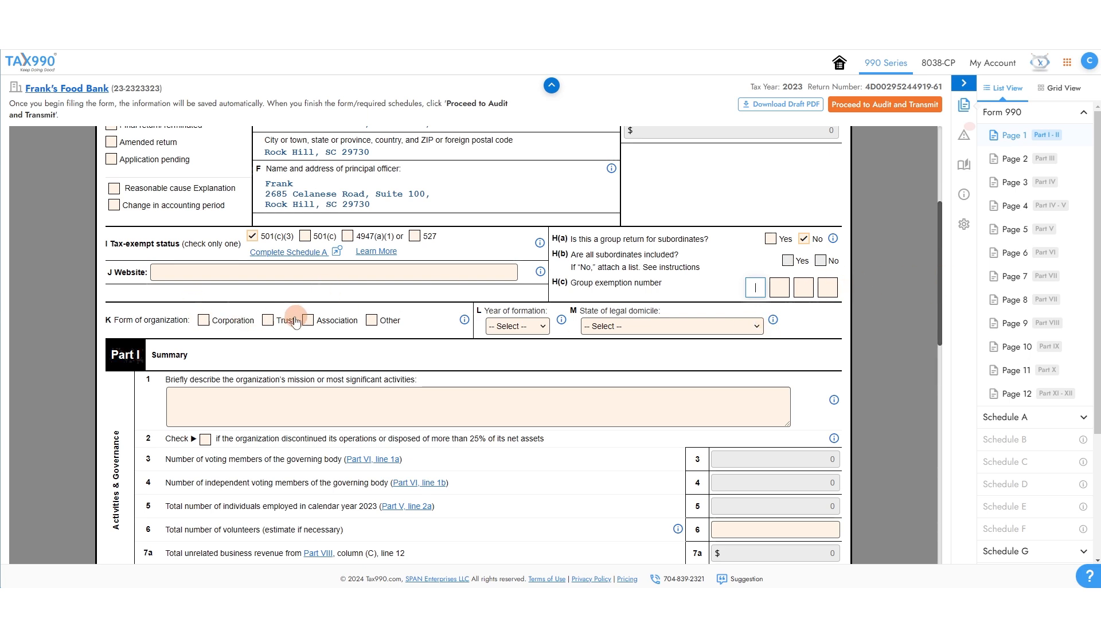
Set form of organization to Corporation, year of formation 2017, and legal domicile South Carolina.
click(220, 323)
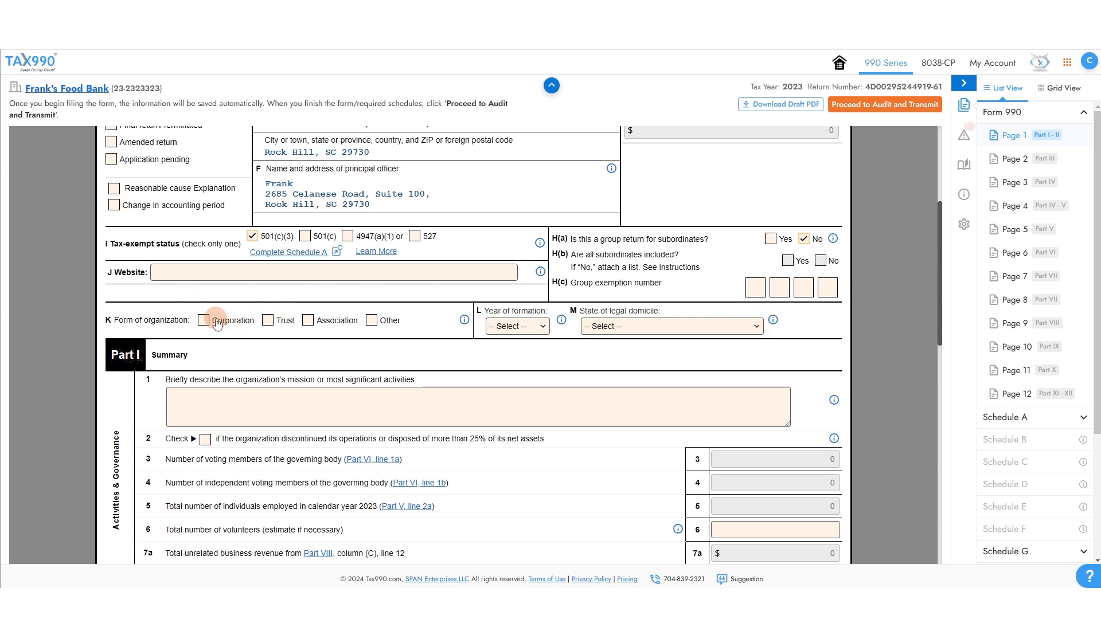
click(371, 320)
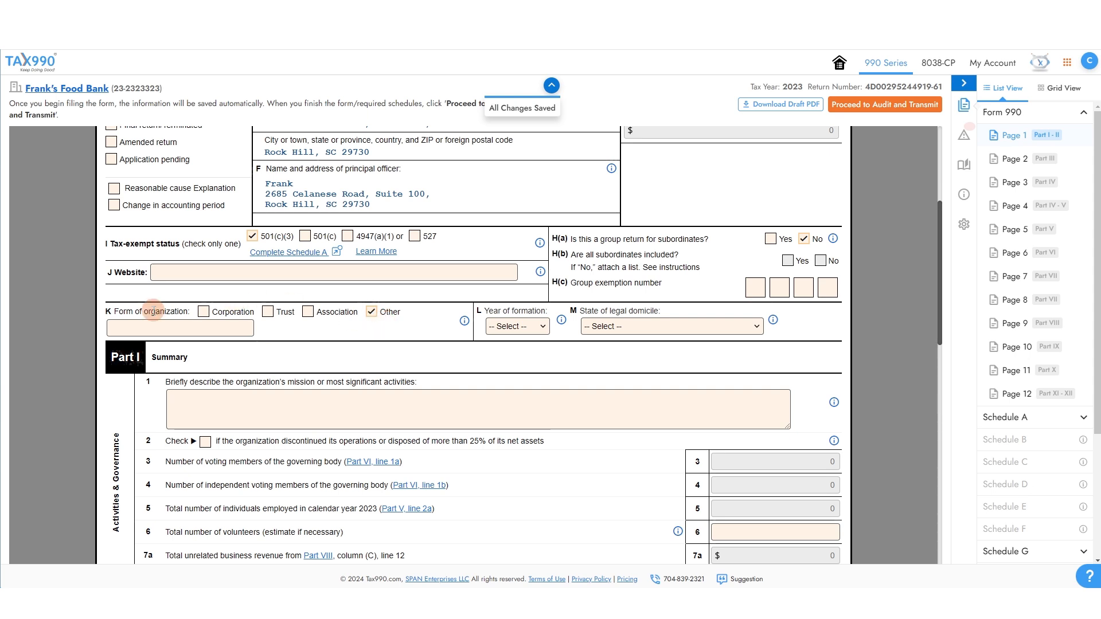
click(228, 321)
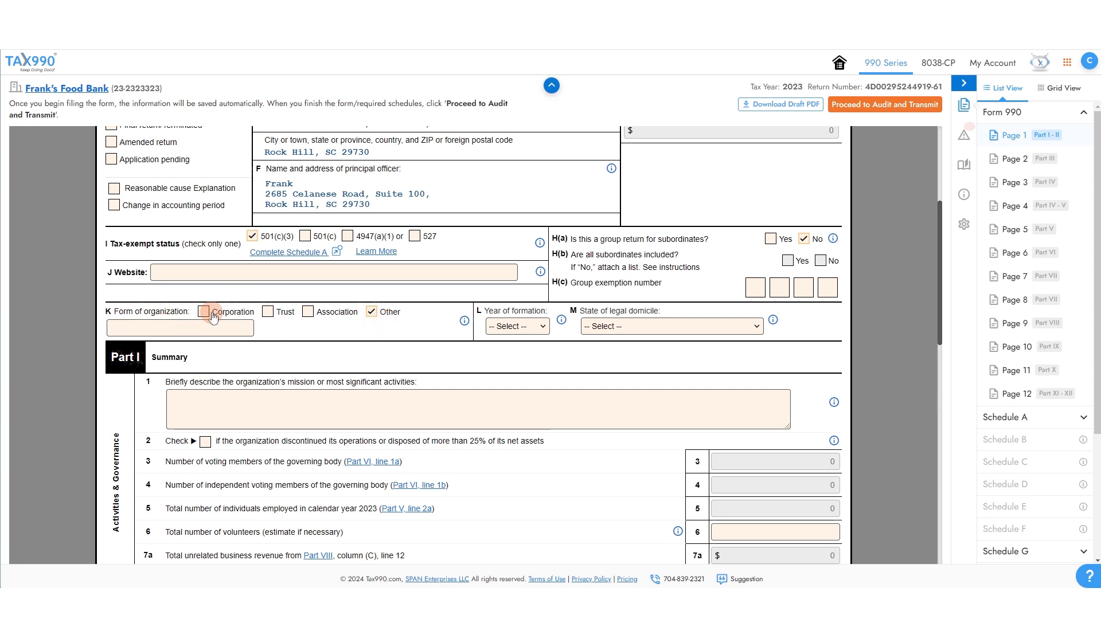
click(507, 328)
click(499, 145)
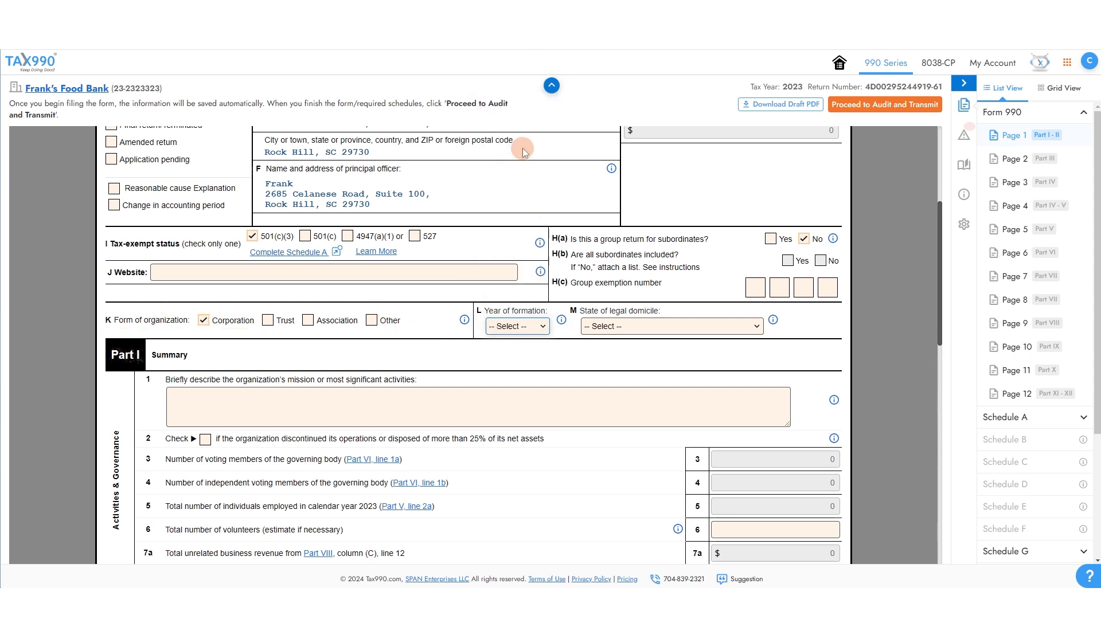
click(677, 329)
scroll(668, 287, down, 10)
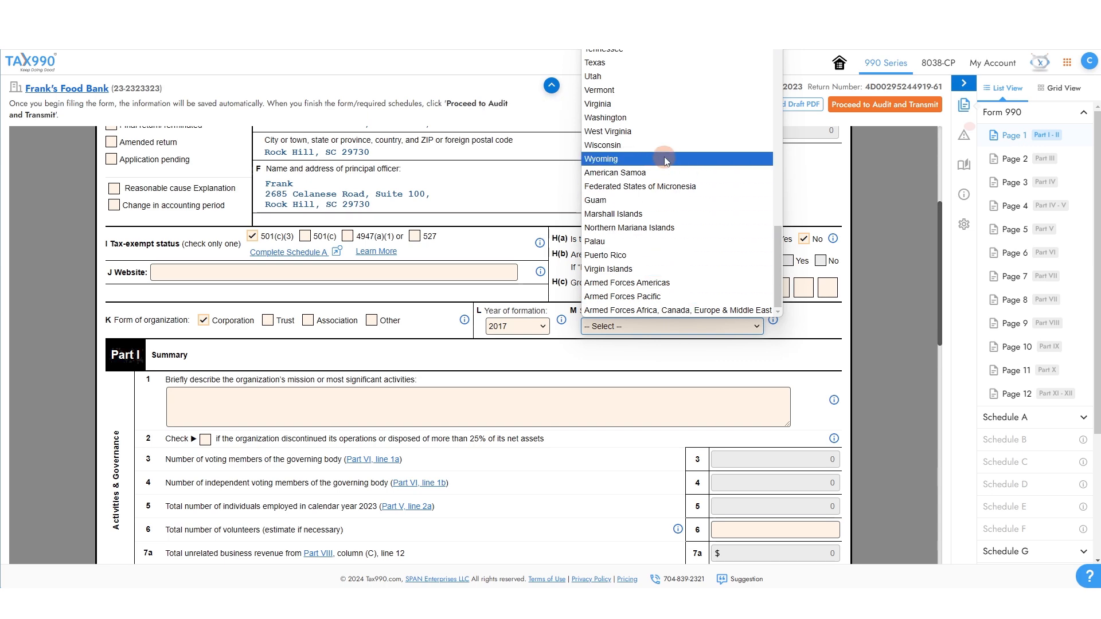
scroll(672, 255, up, 6)
scroll(671, 253, down, 2)
click(668, 252)
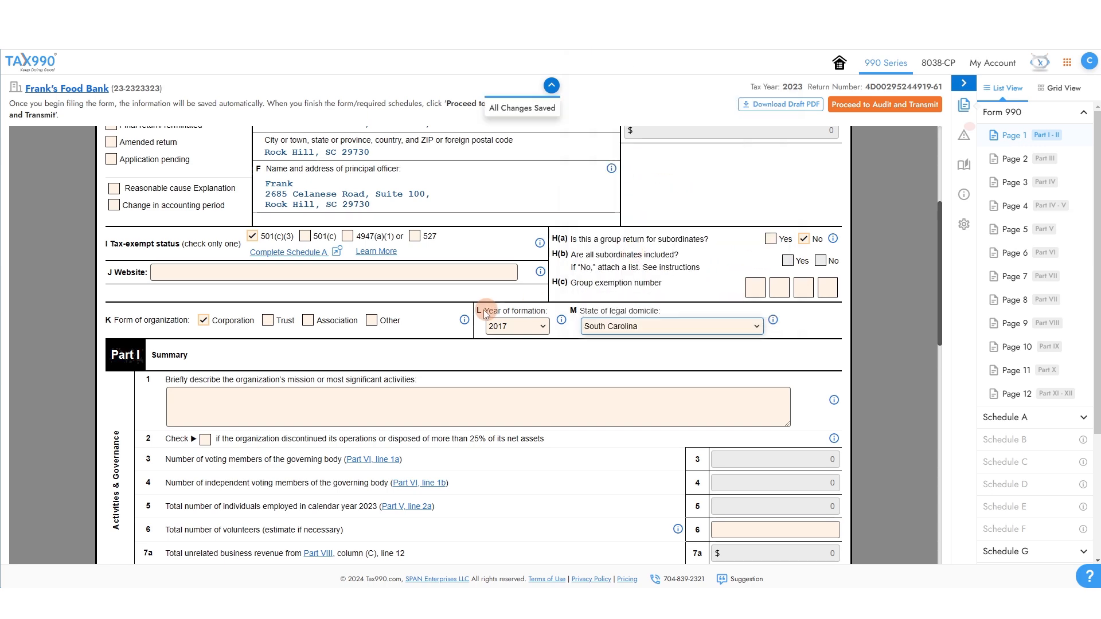
scroll(479, 308, down, 3)
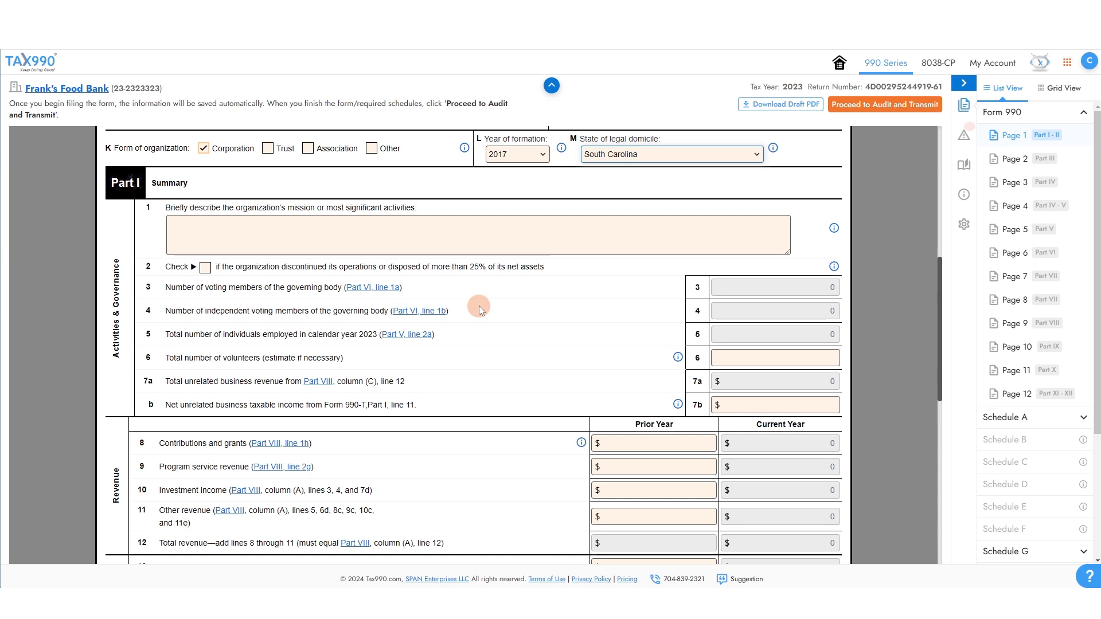
Enter the mission description and the Part I line 8 prior-year contributions amount.
click(491, 230)
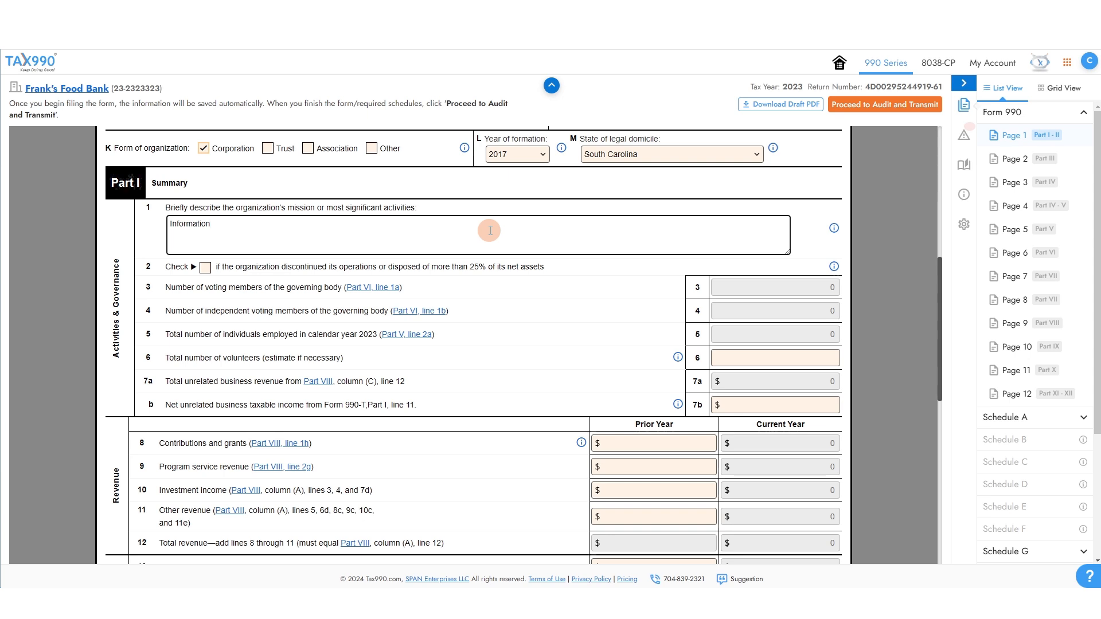
click(471, 313)
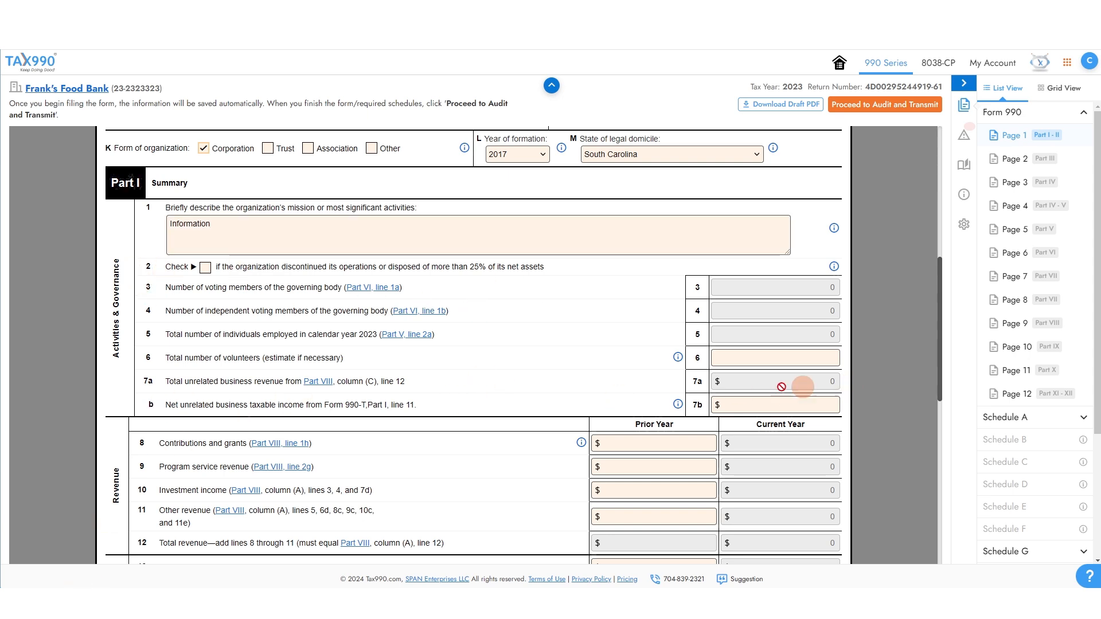
scroll(435, 312, down, 2)
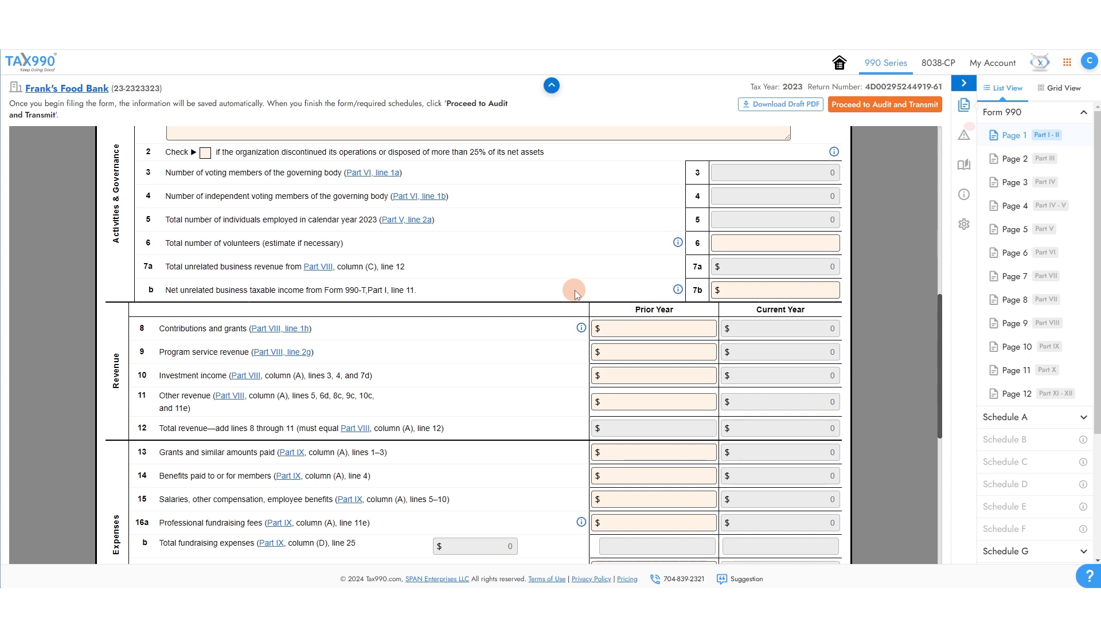
scroll(575, 294, down, 2)
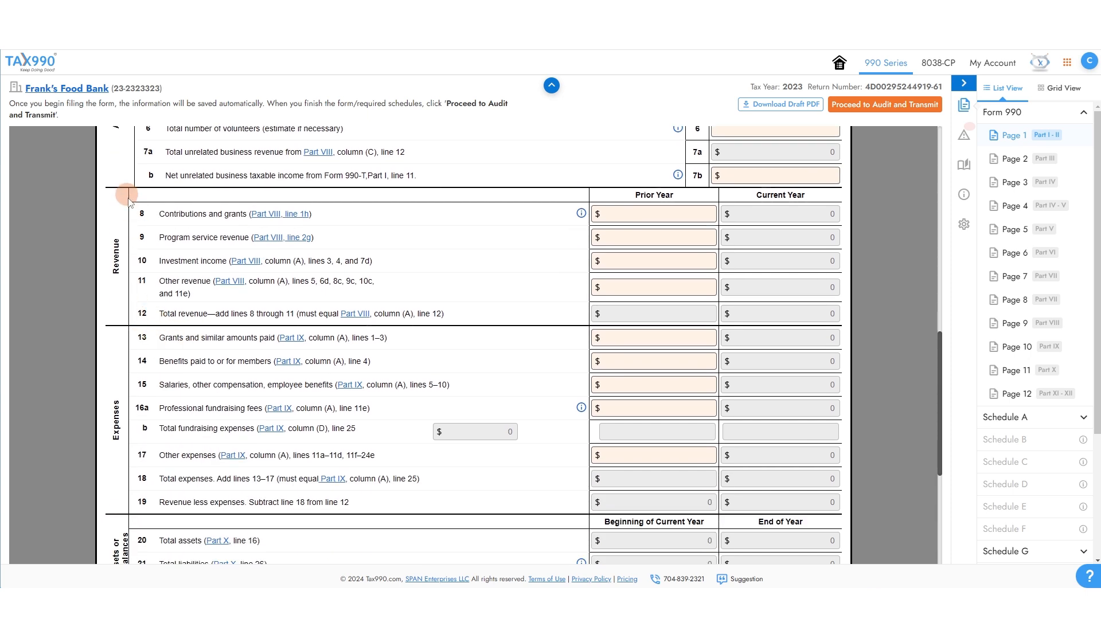
click(672, 208)
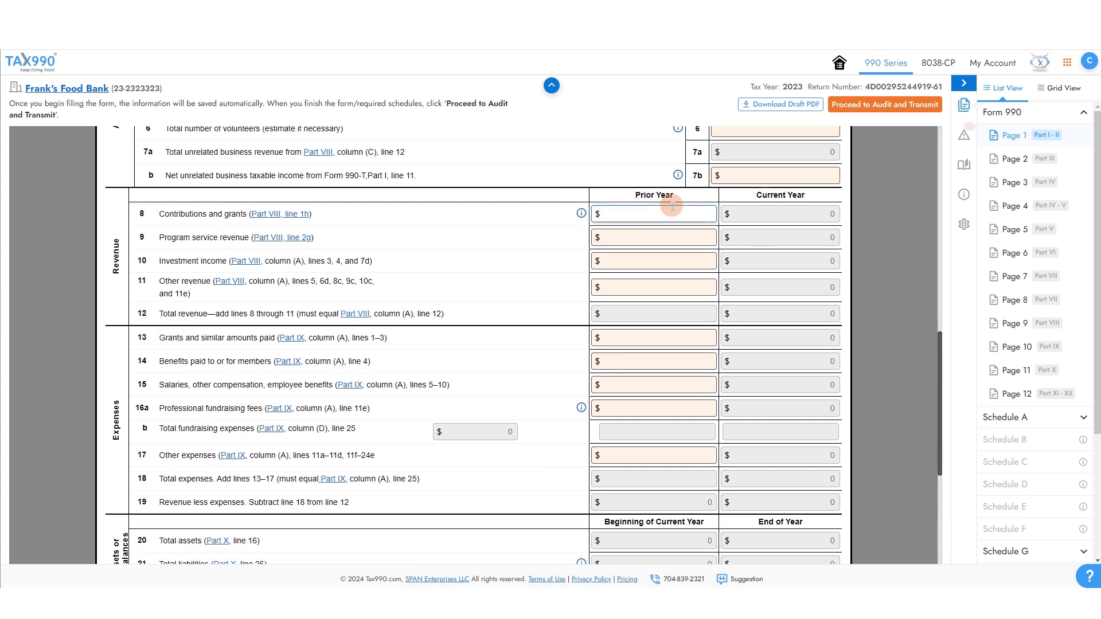
text(10000)
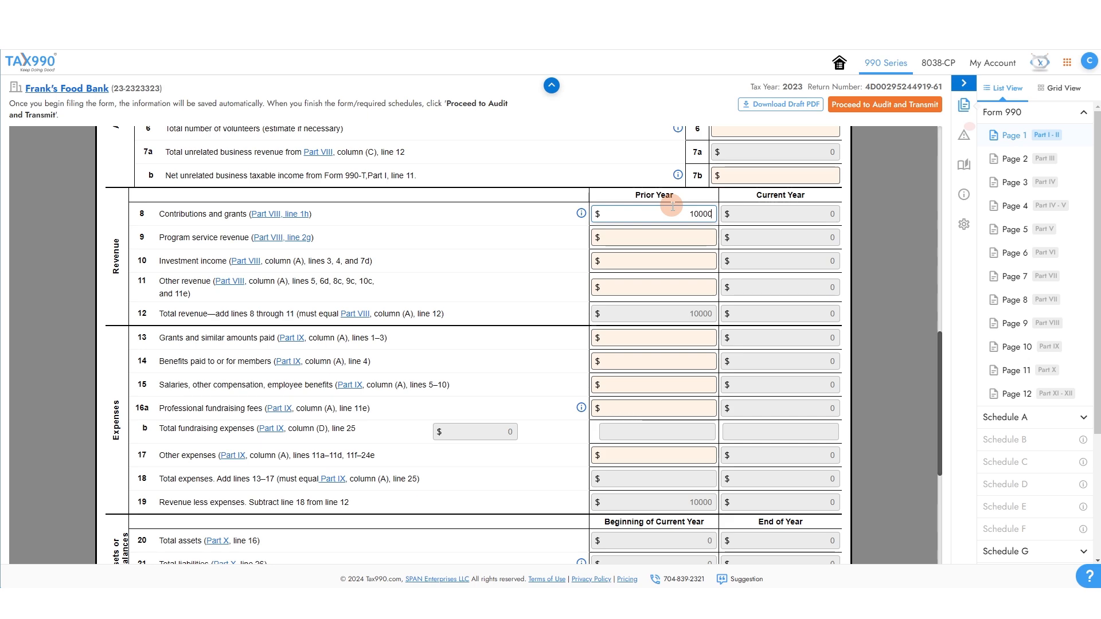
click(541, 277)
scroll(682, 341, up, 5)
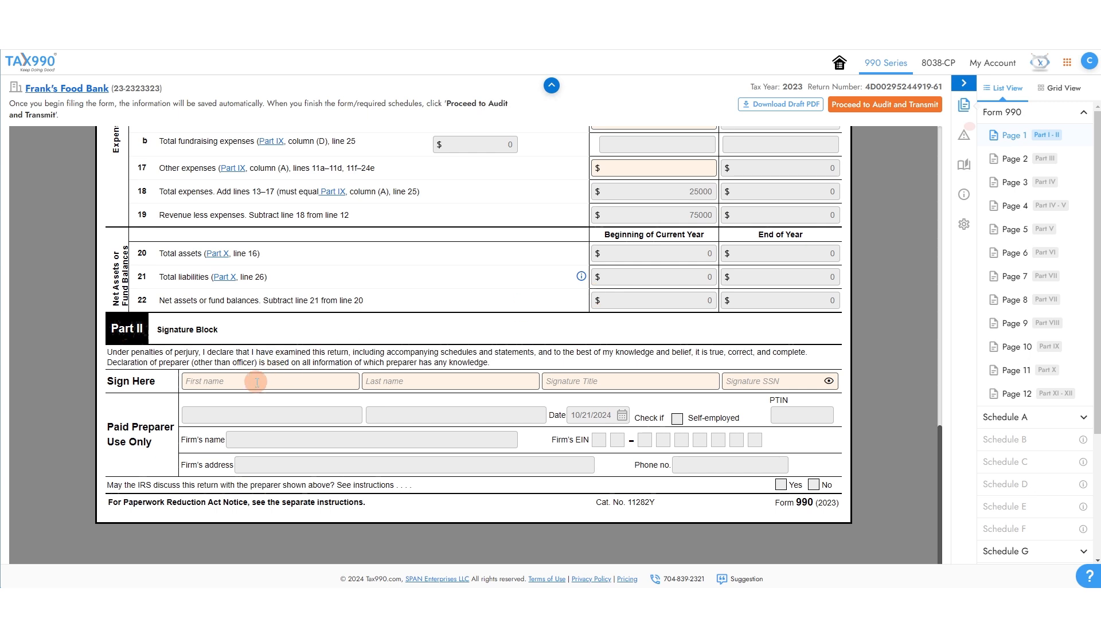
Fill the signature block with the officer's first and last name, title CEO and SSN.
click(256, 383)
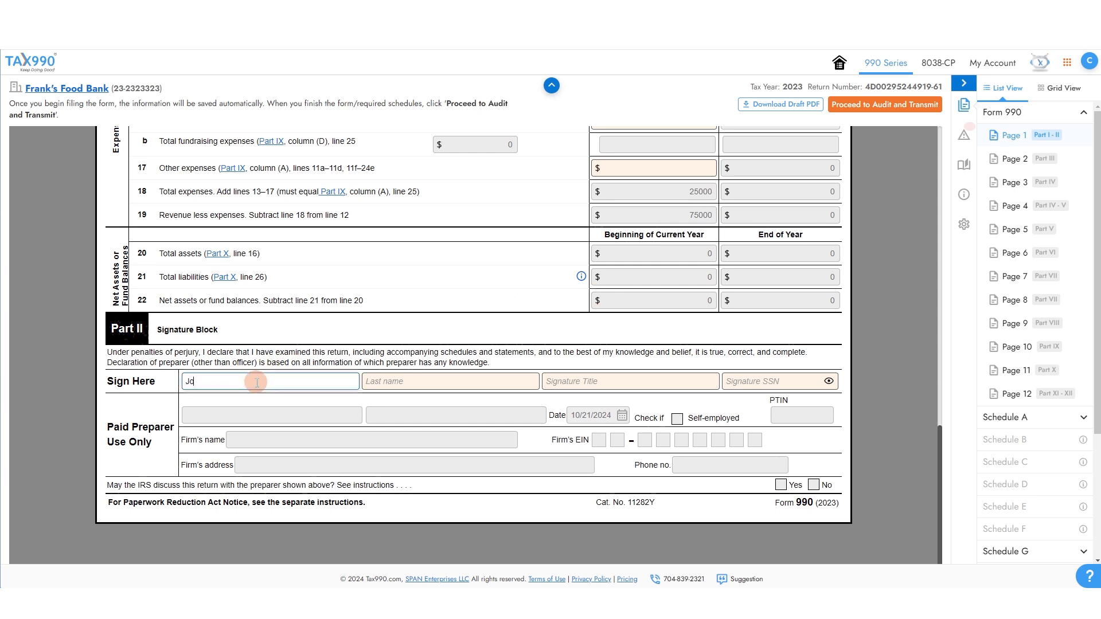
key(Tab)
text(Sm)
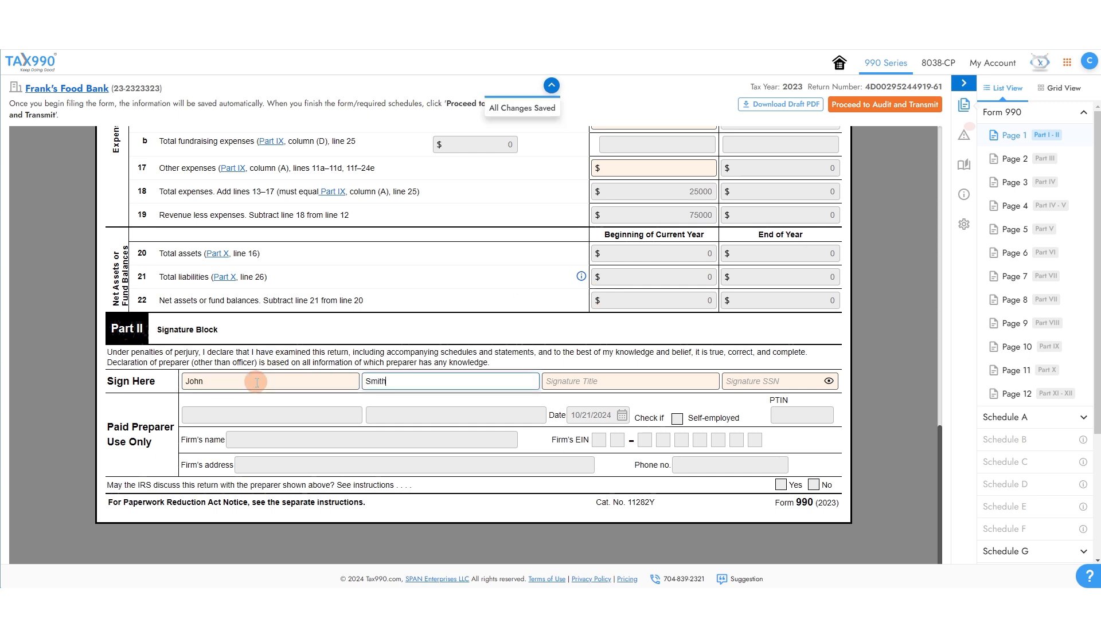
key(Tab)
key(Tab)
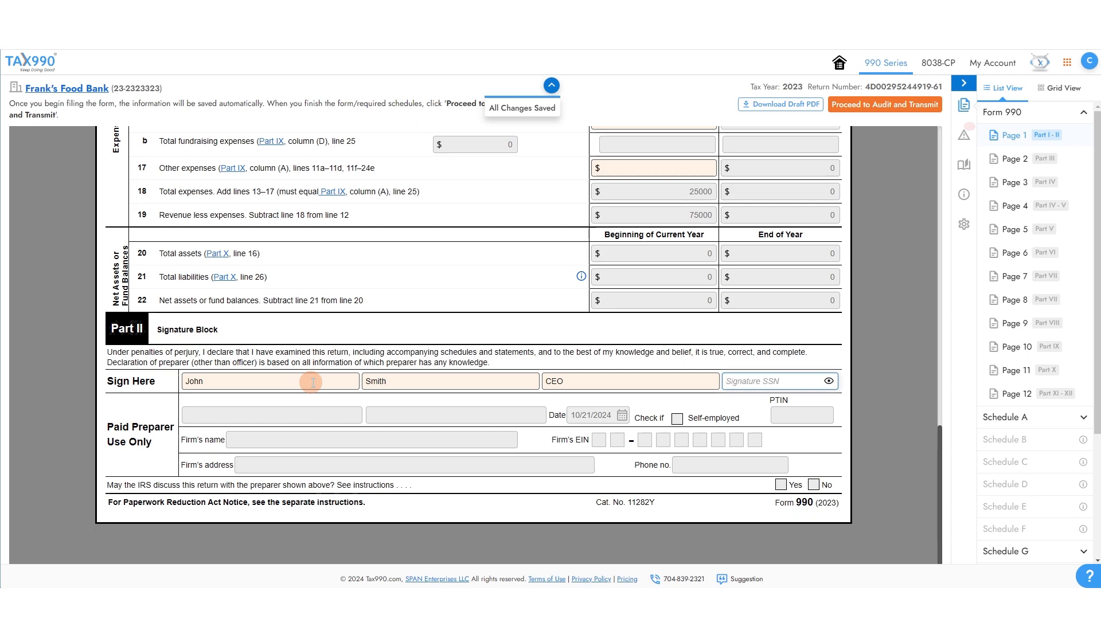
text(XXX-XX-5654)
scroll(627, 418, up, 15)
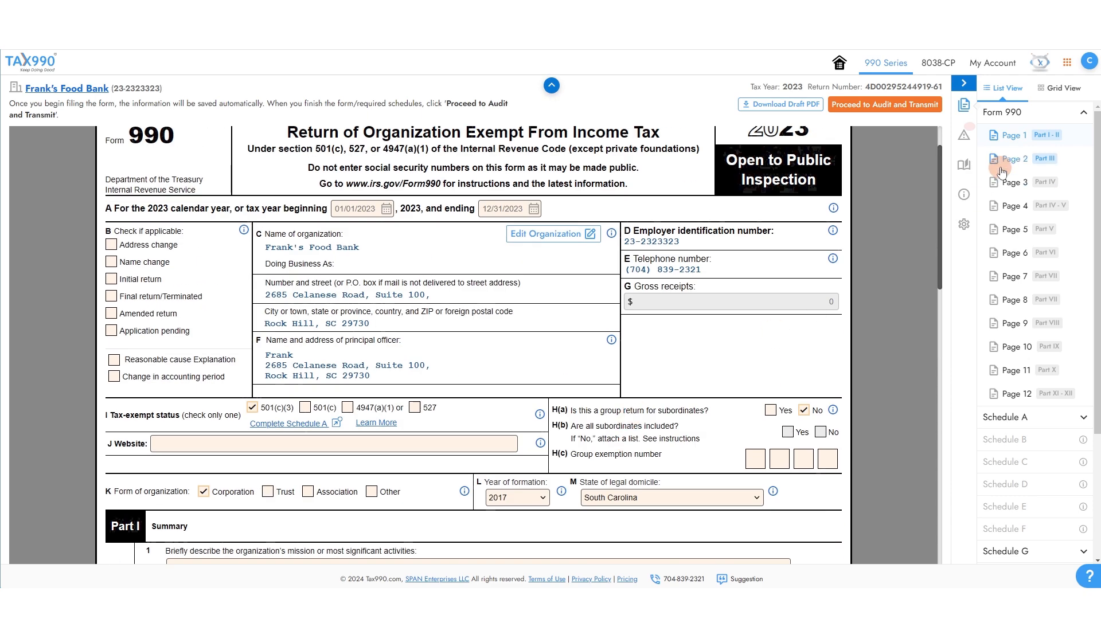
On Page 2 Part III, enter the organization's mission and answer No to line 2.
click(1000, 171)
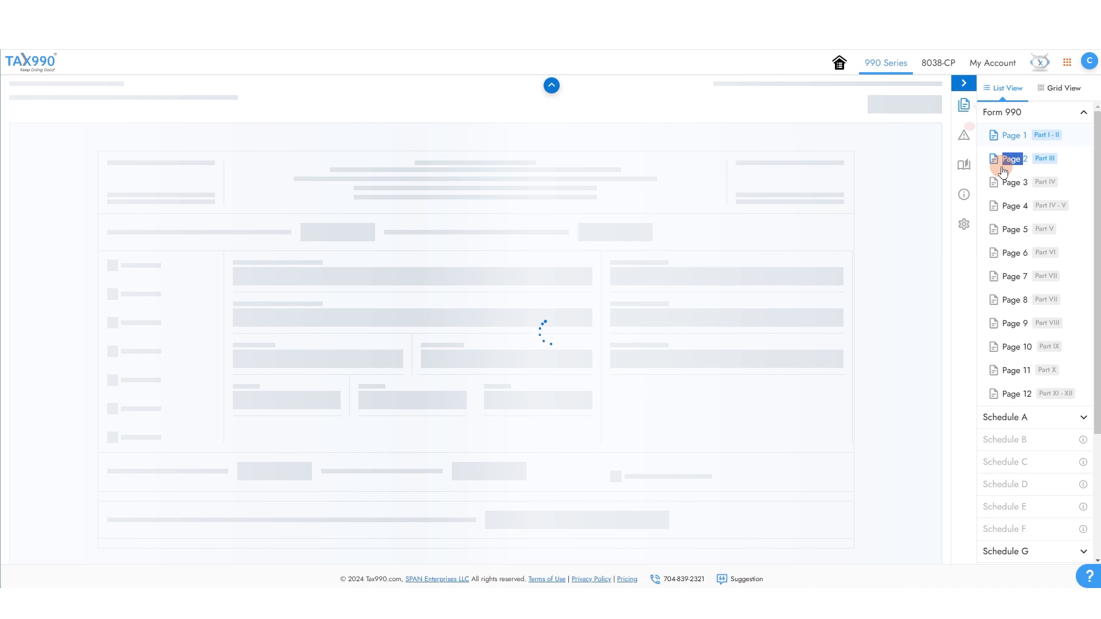
click(517, 236)
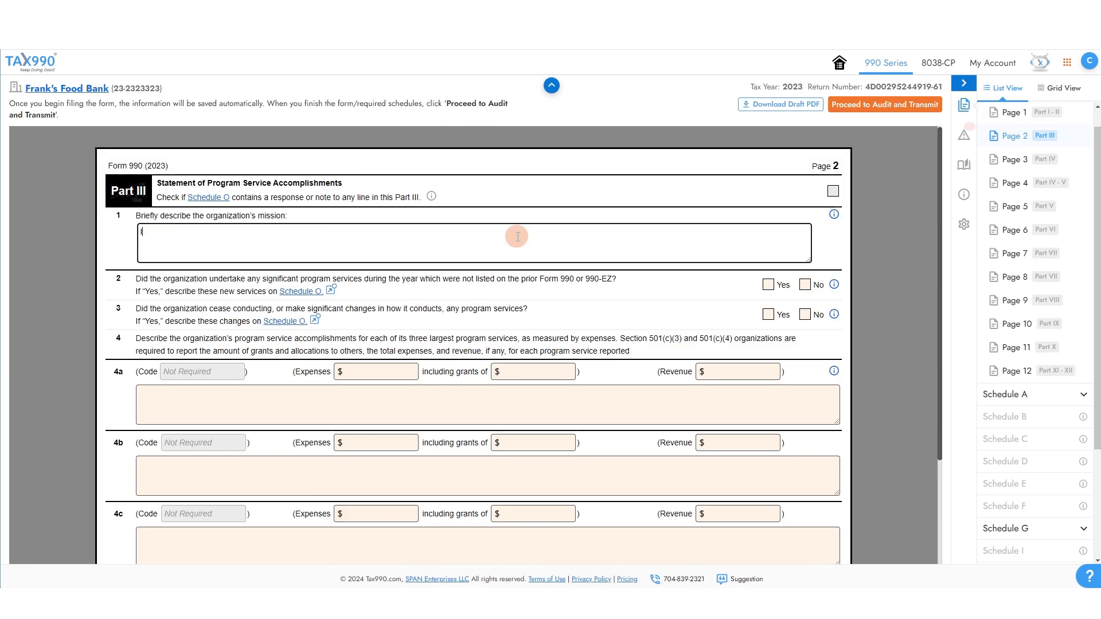
scroll(517, 236, down, 1)
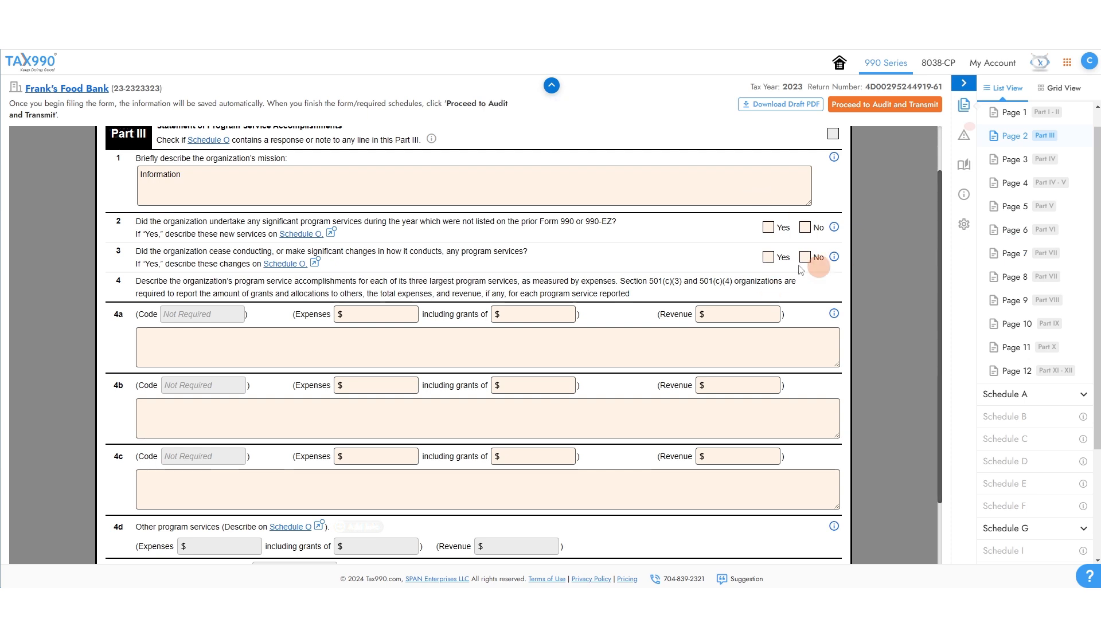
click(806, 227)
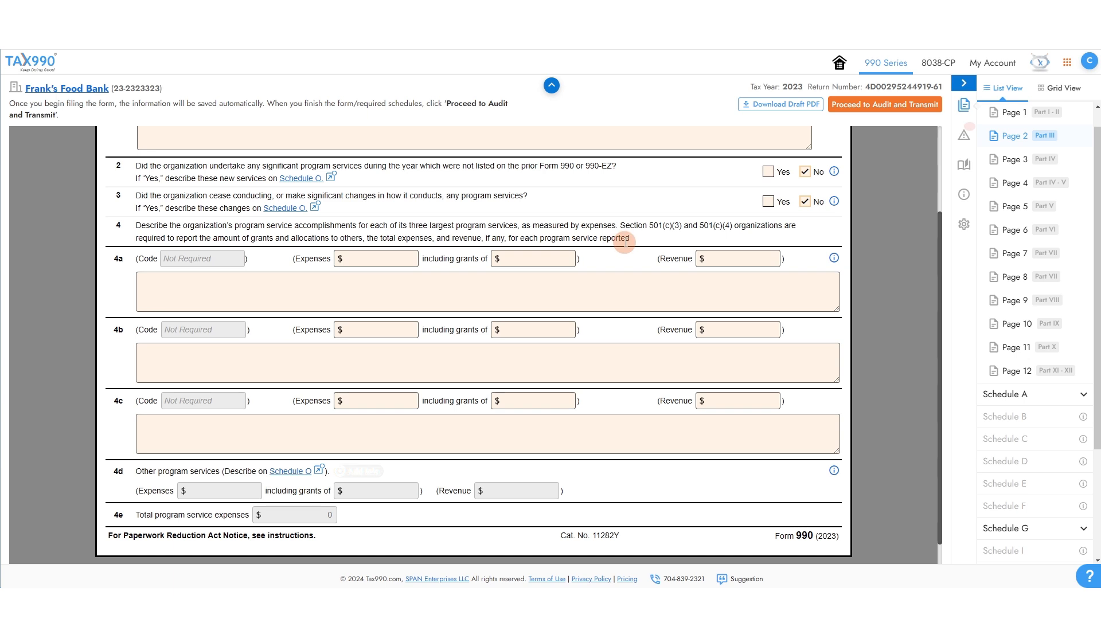
Enter line 4a program expenses of 5000 with its grants, revenue and description.
click(398, 258)
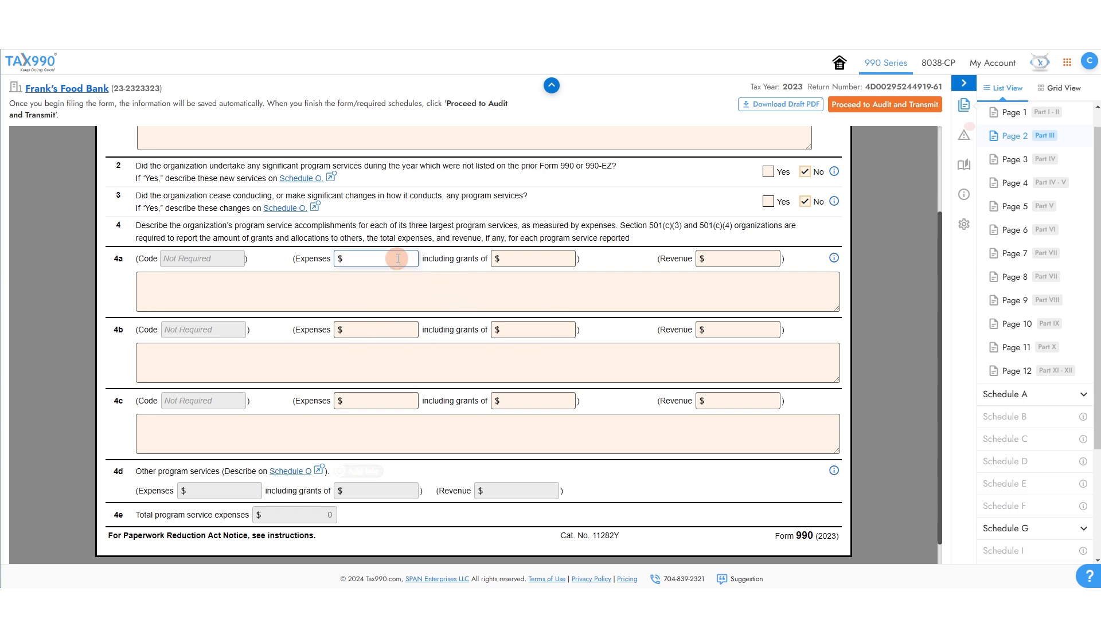
text(5000)
key(Tab)
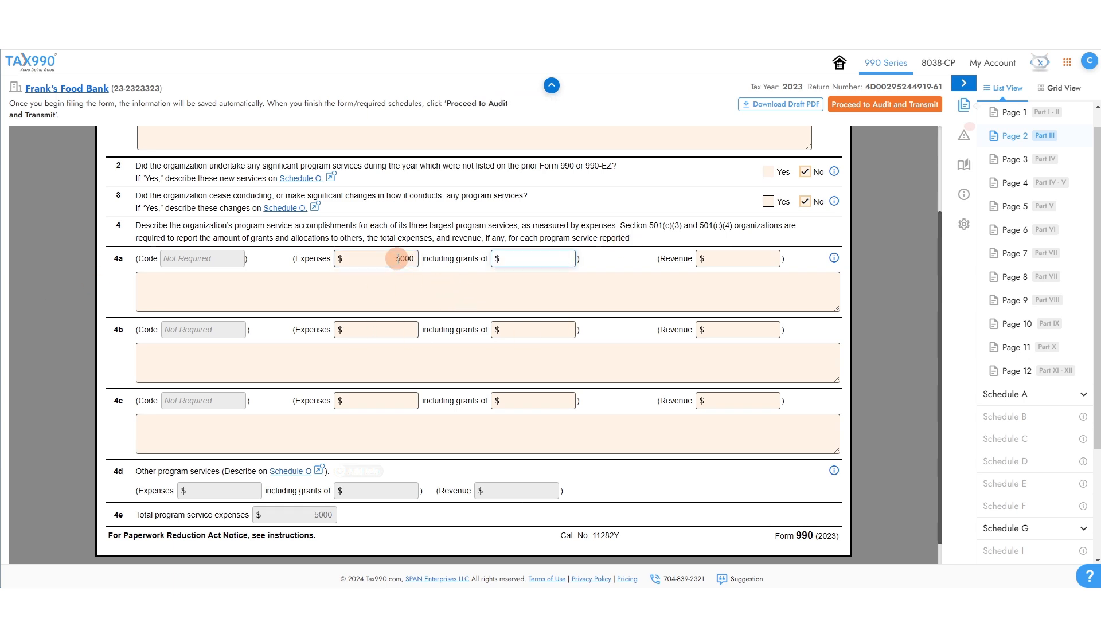
key(Tab)
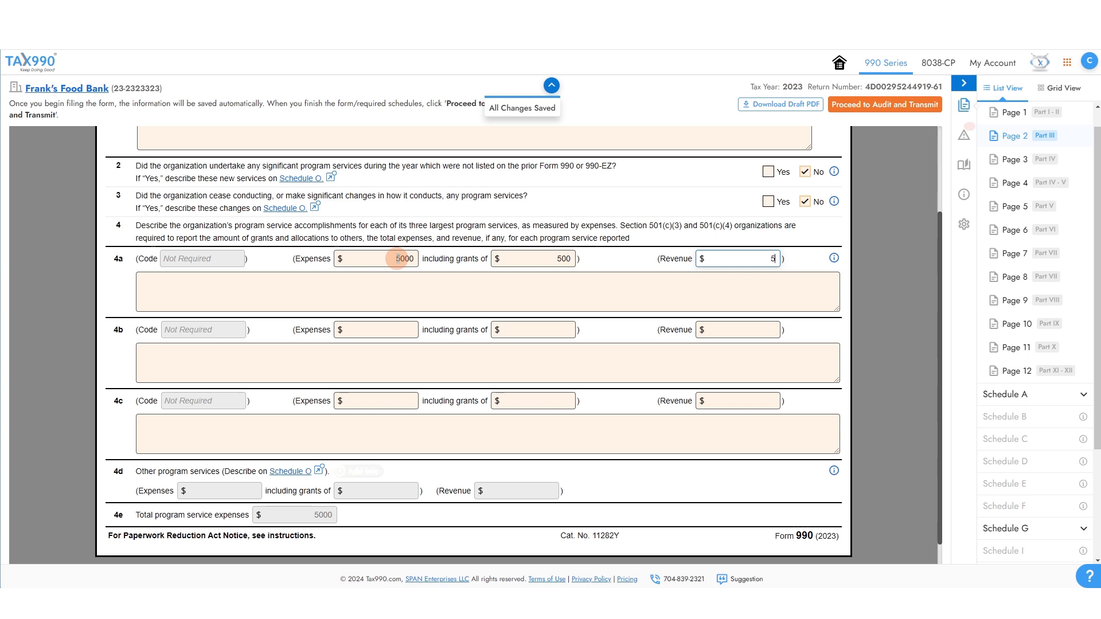
click(383, 279)
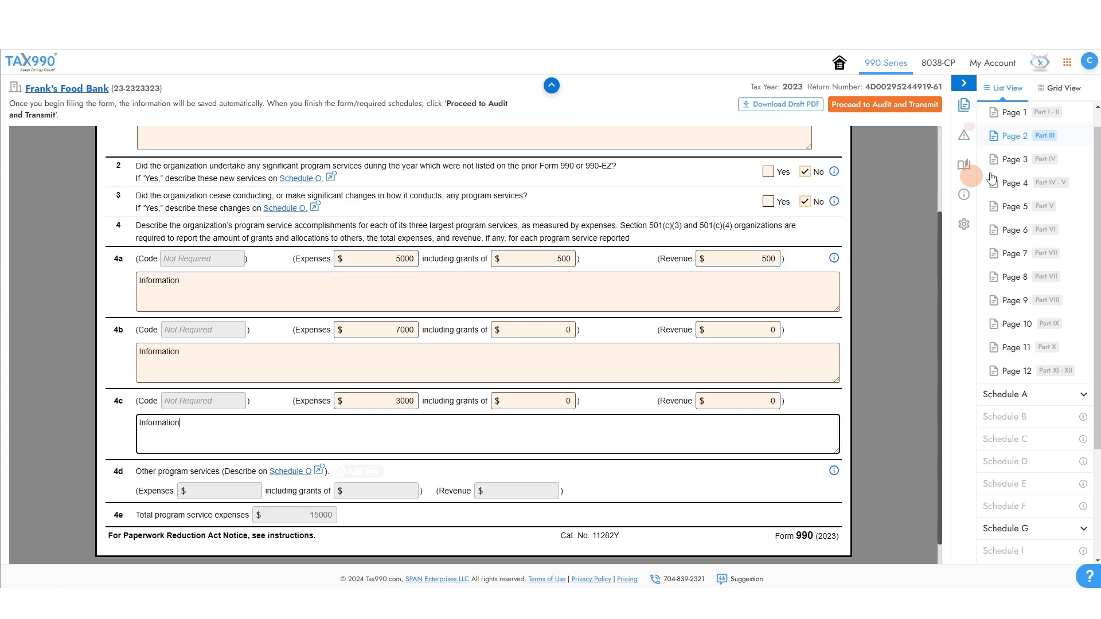
click(1016, 165)
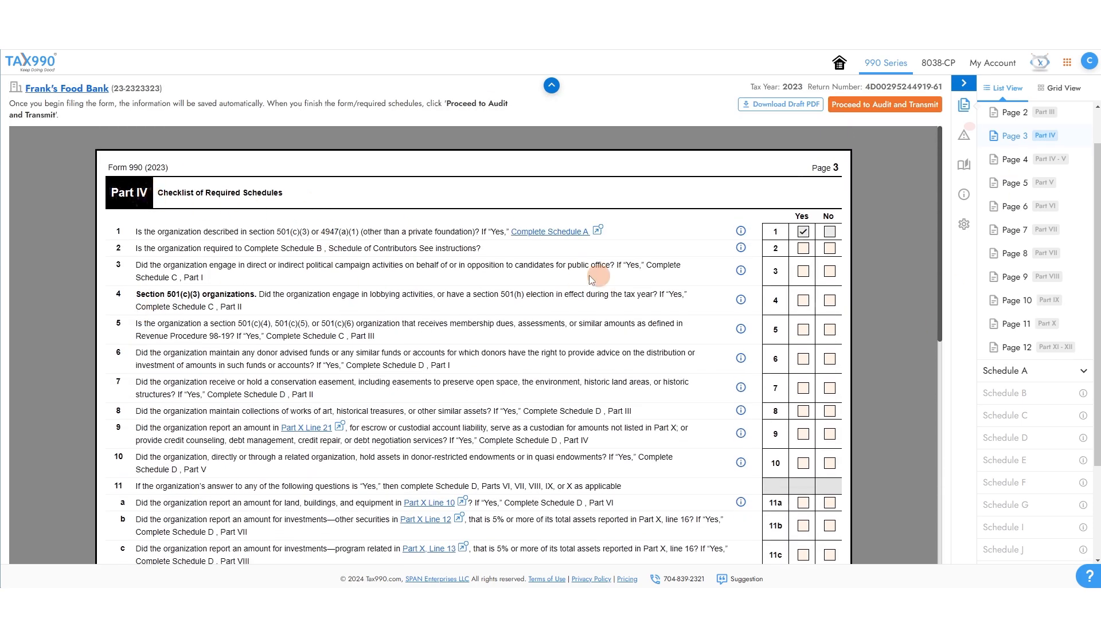
Answer line 2 of the Part IV checklist, changing it from Yes to No.
scroll(395, 210, down, 1)
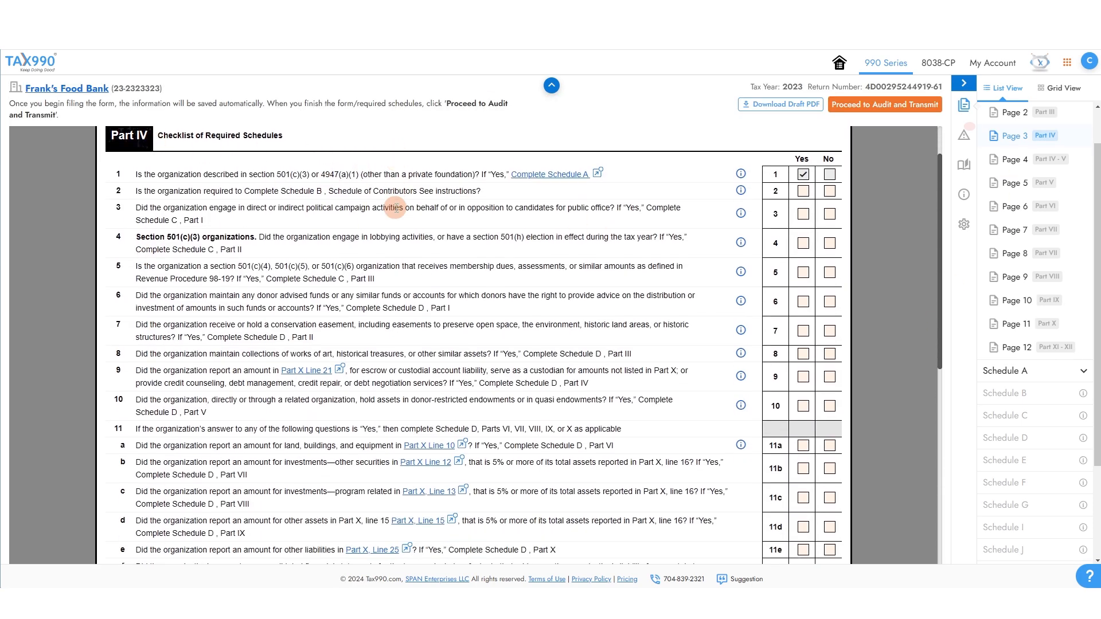
scroll(397, 208, down, 1)
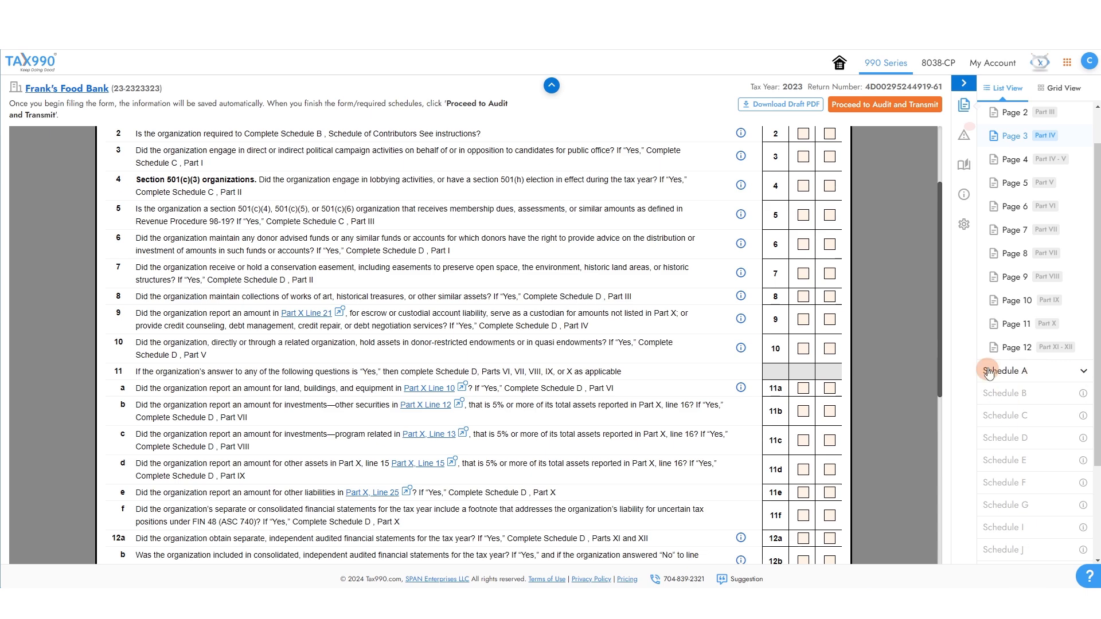
scroll(309, 264, up, 2)
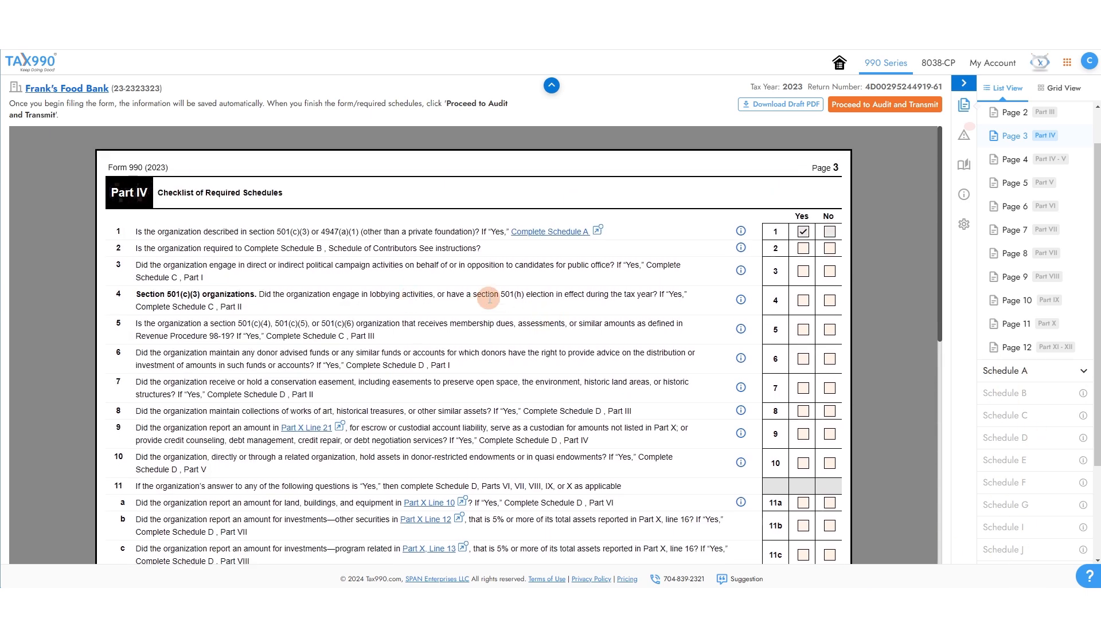
scroll(489, 297, down, 1)
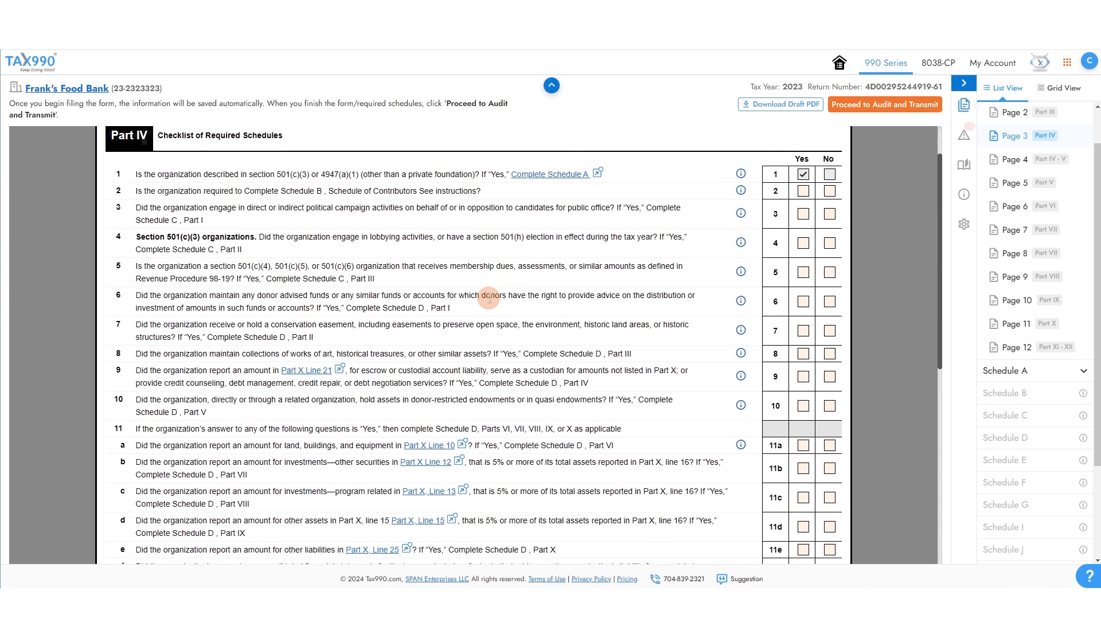
drag(136, 191, 475, 190)
click(497, 184)
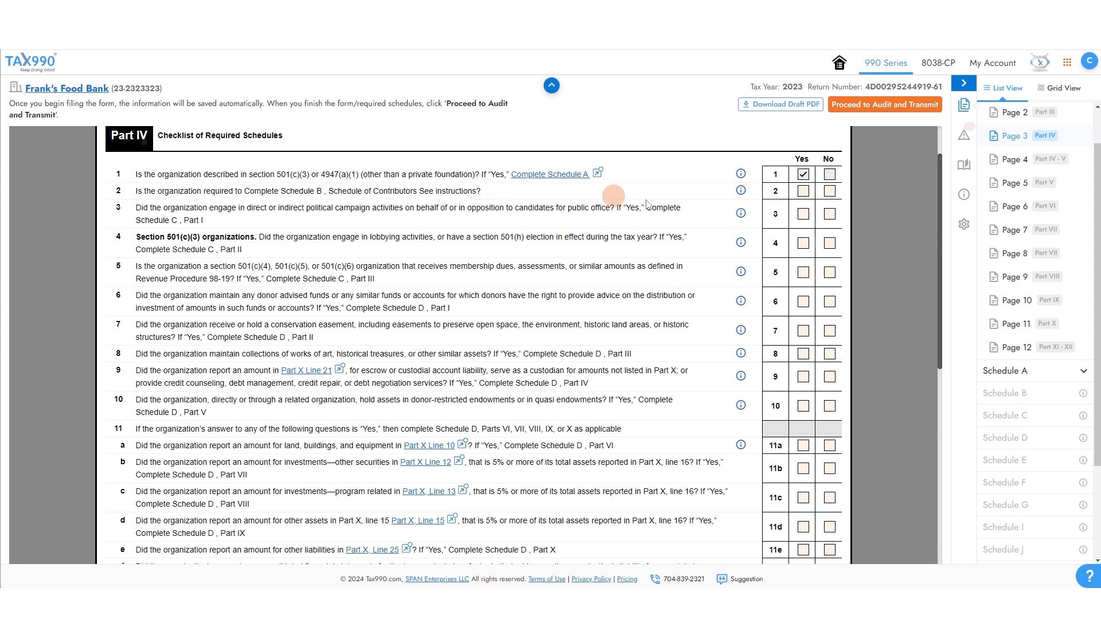
click(798, 194)
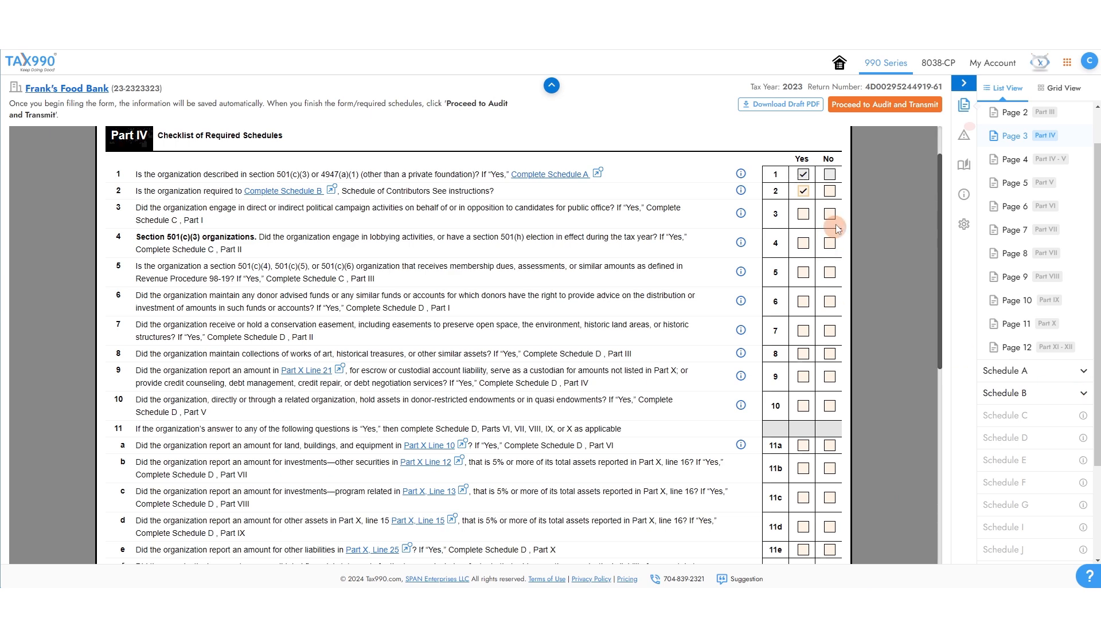
click(828, 193)
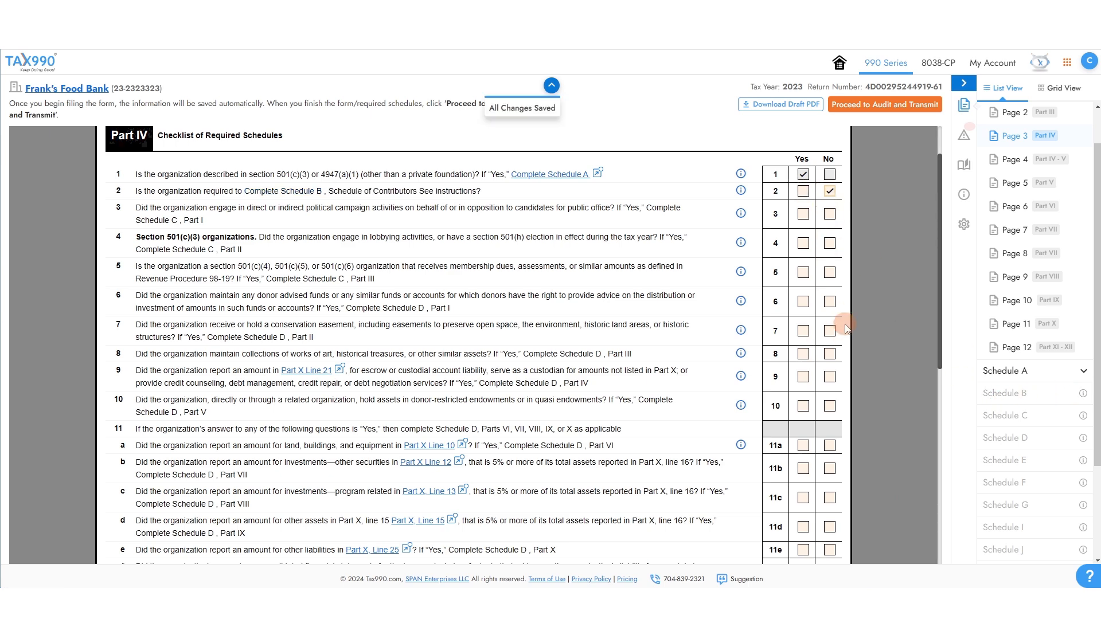
Answer No to Part IV lines 3, 4 and 5.
click(830, 214)
click(829, 243)
click(829, 272)
scroll(826, 261, down, 1)
click(1010, 168)
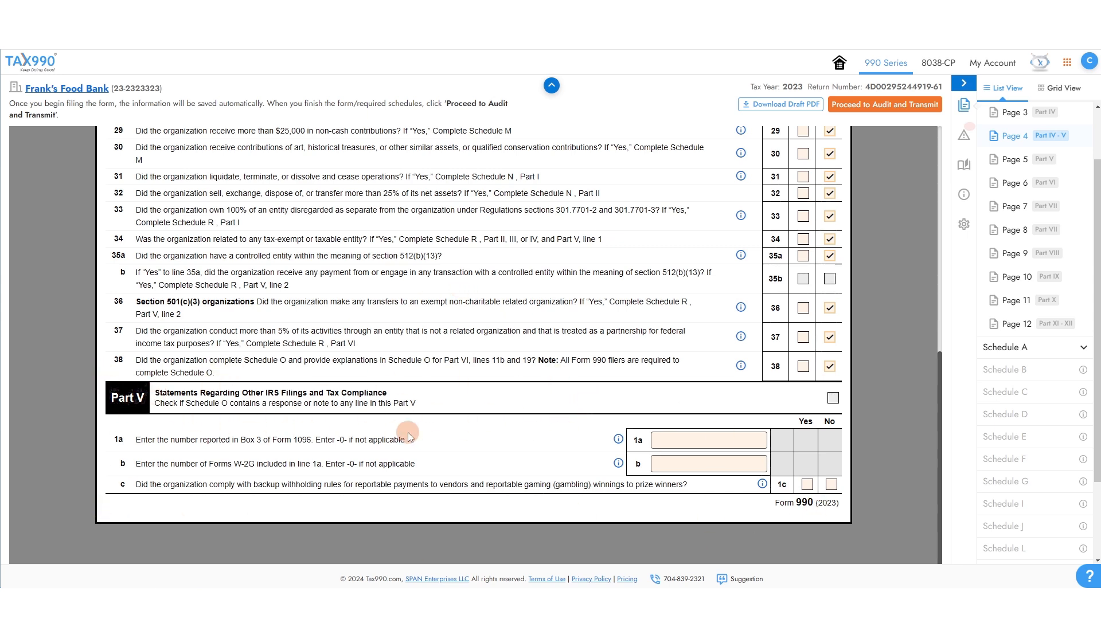
drag(148, 440, 470, 442)
Enter 0 on Part V line 1a and answer No to line 1c on backup withholding.
click(431, 431)
click(717, 442)
text(0)
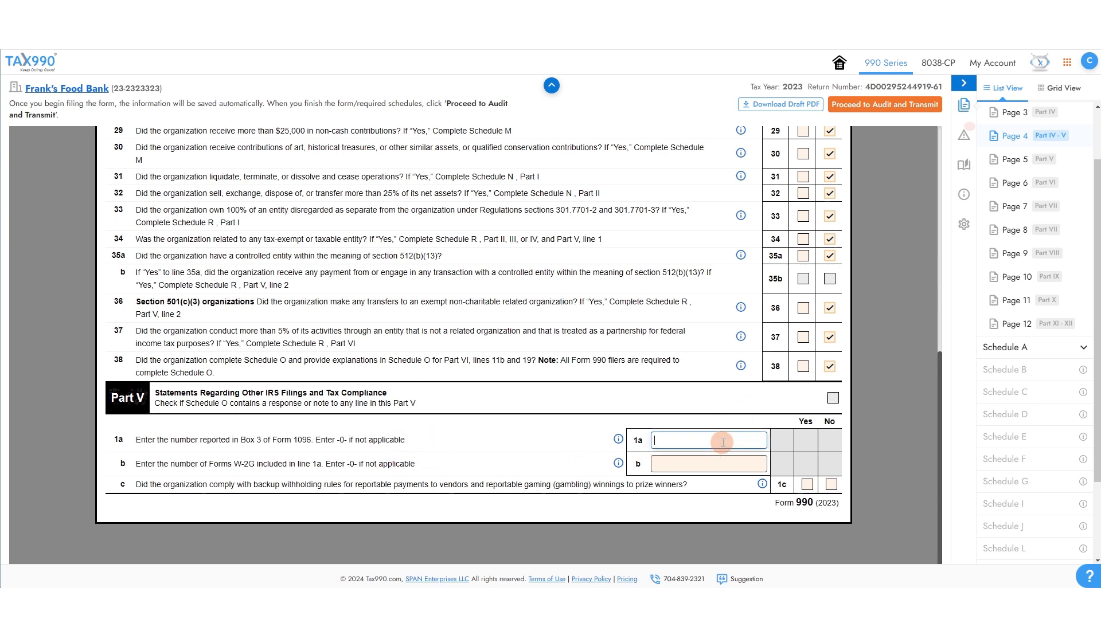
click(831, 483)
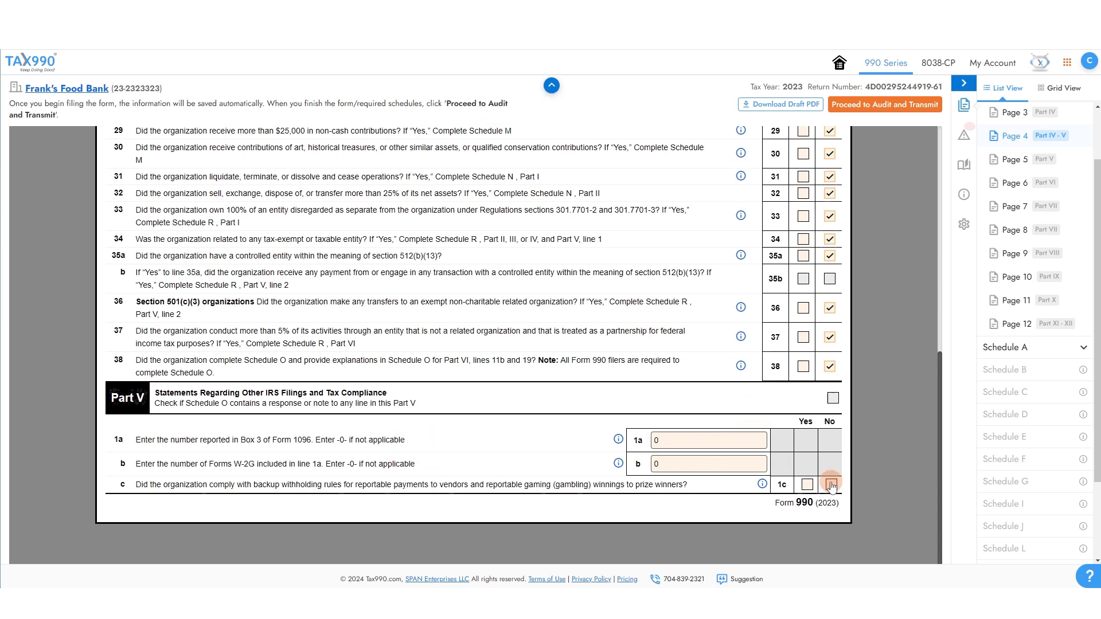
On Page 5, fill in the line 2a employee count.
click(1015, 161)
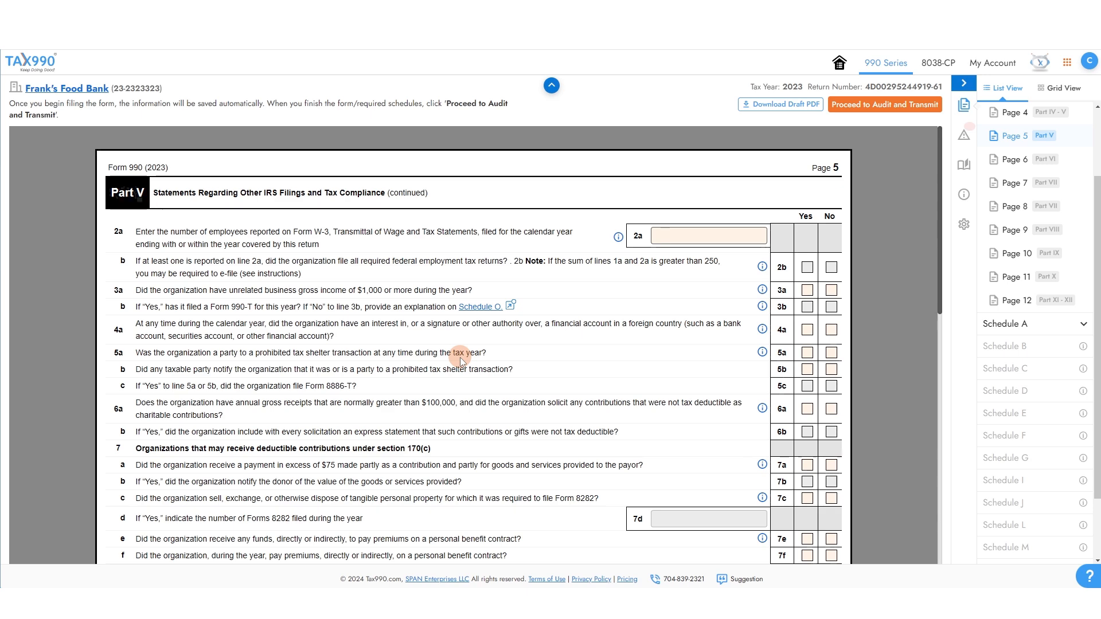
scroll(459, 357, down, 1)
click(736, 182)
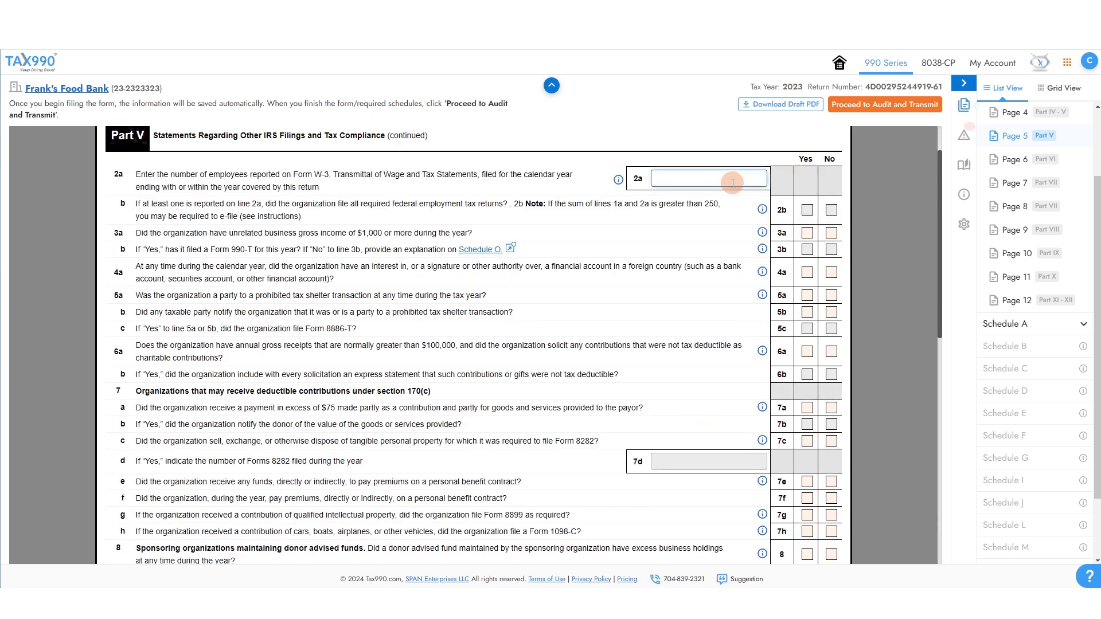
scroll(768, 212, down, 1)
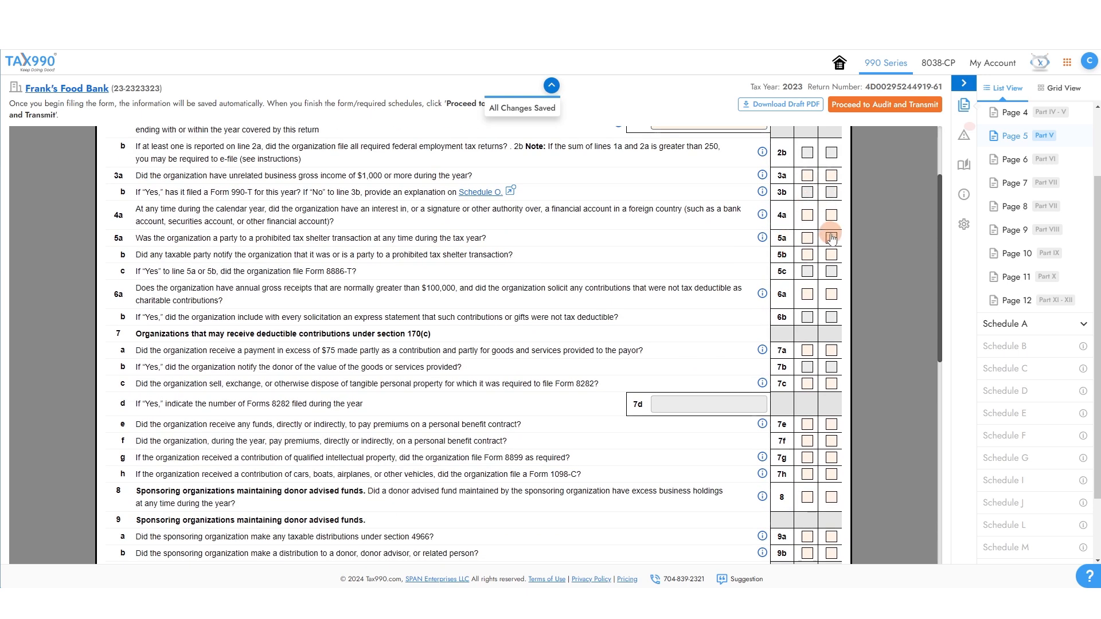
click(1005, 159)
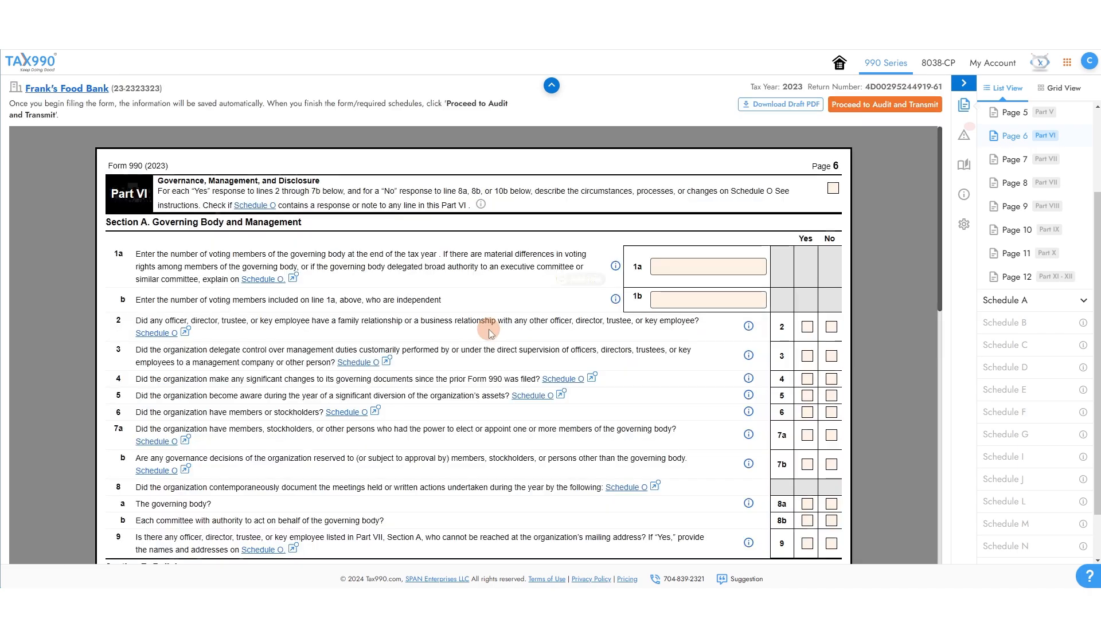
Enter 0 voting members and answer No to the family relationship and governance policy questions.
scroll(488, 329, down, 1)
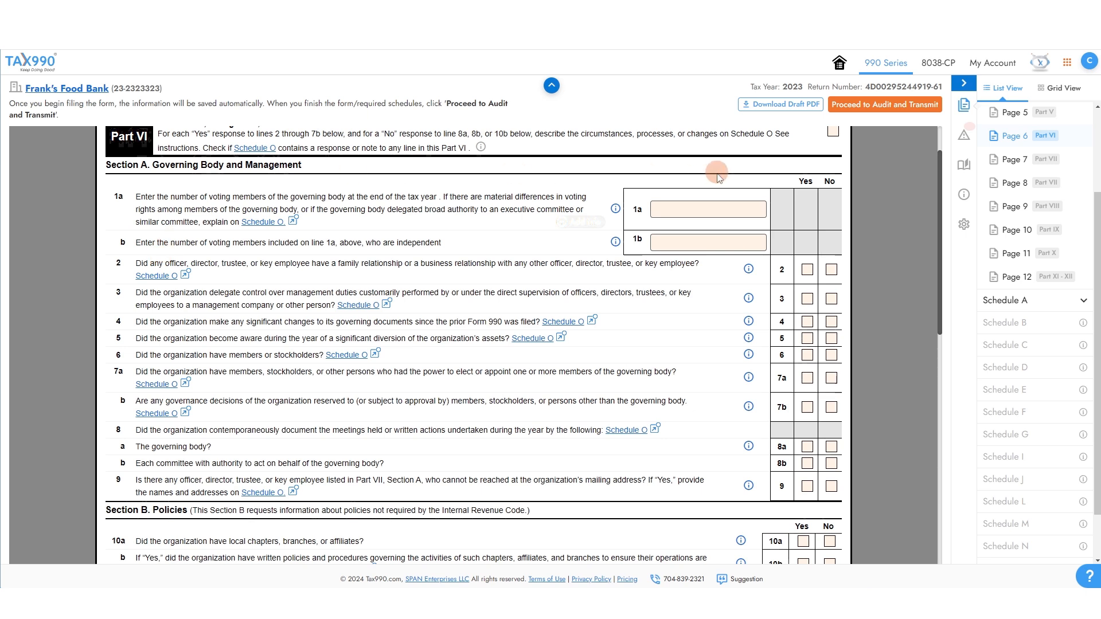
click(706, 209)
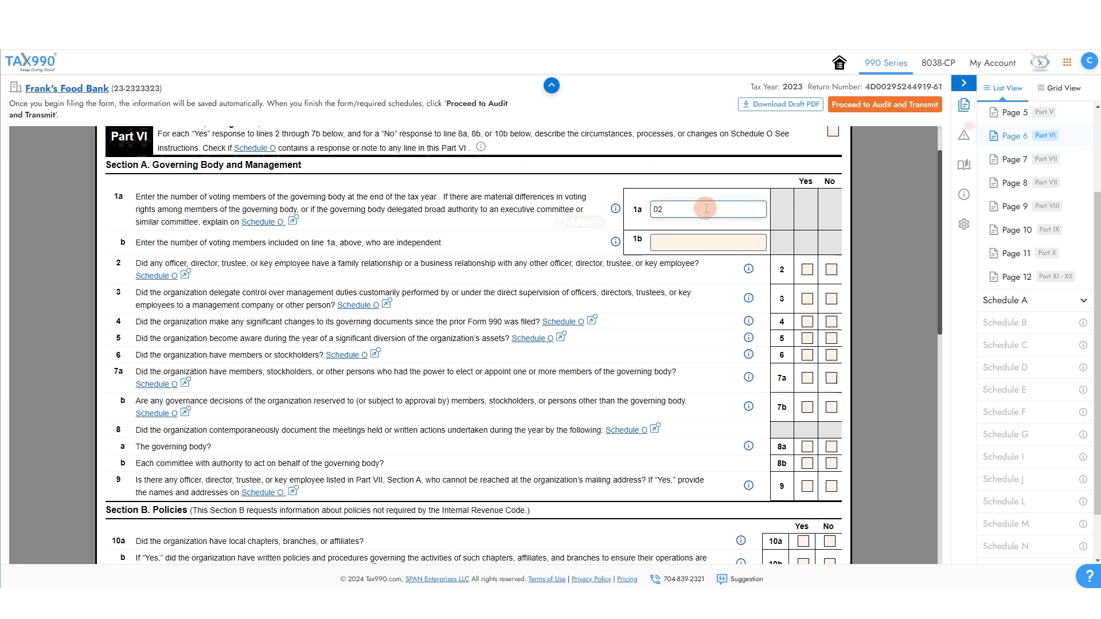
key(Tab)
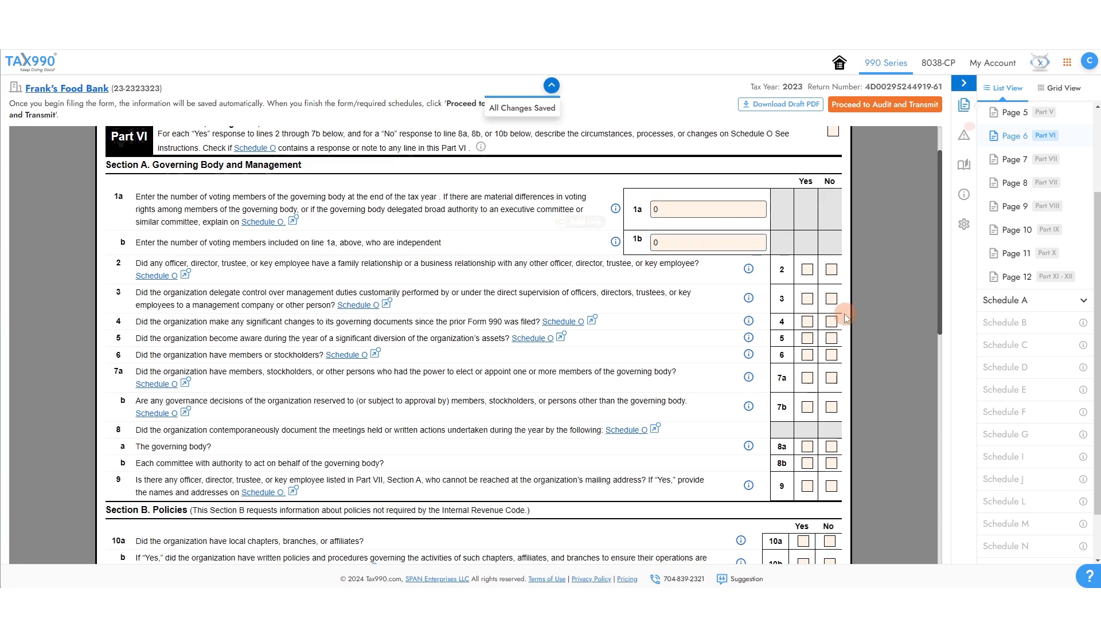
click(830, 270)
scroll(624, 359, down, 6)
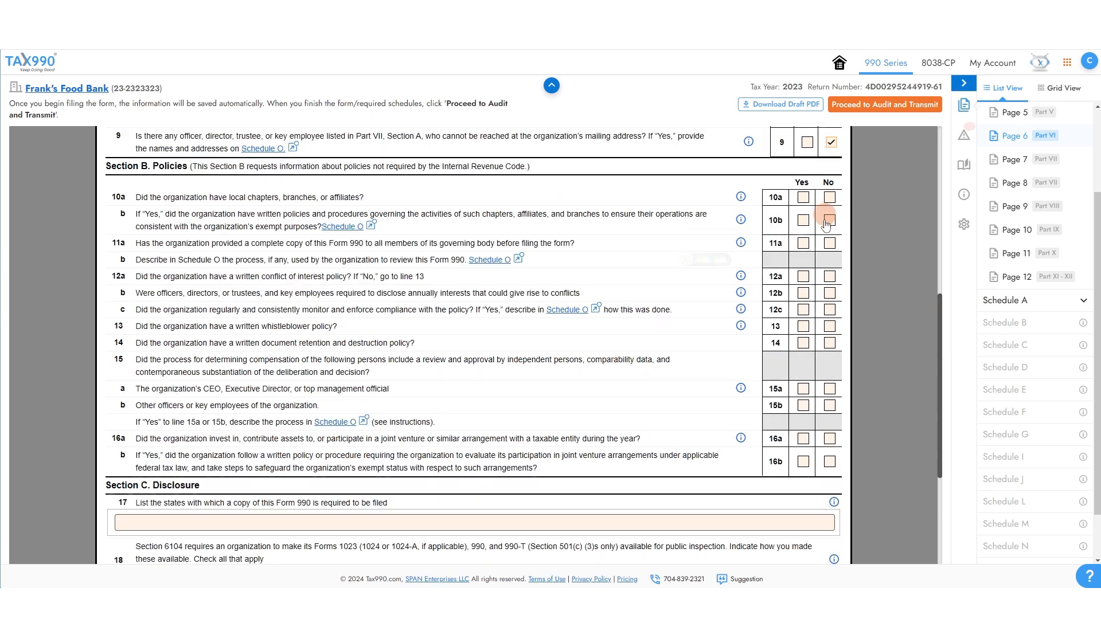
click(828, 243)
click(1029, 134)
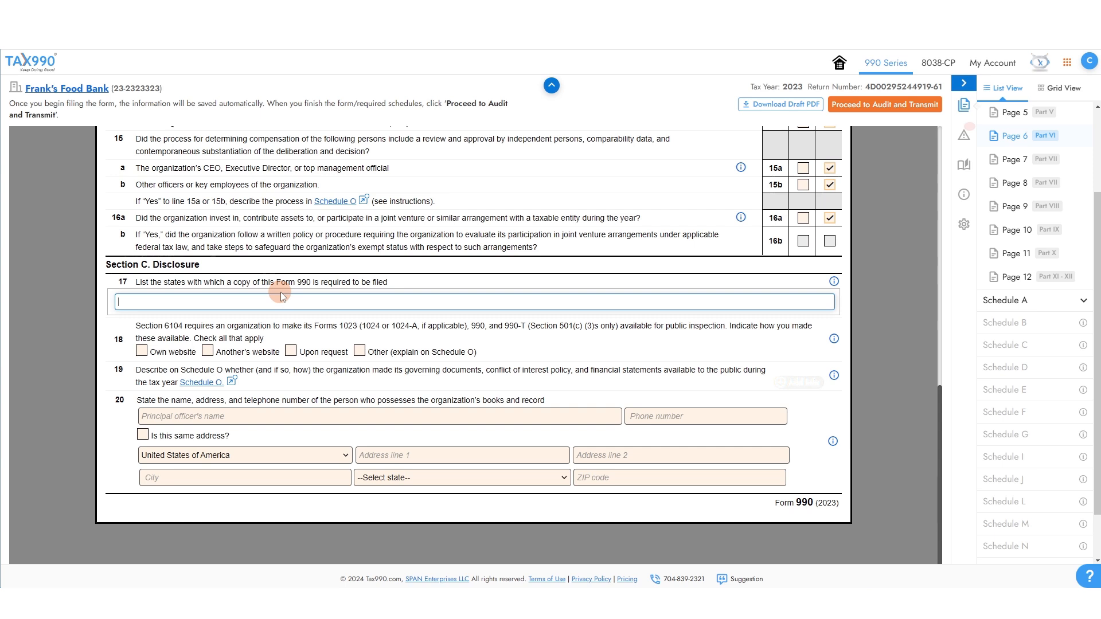
Pick South Carolina on line 17, tick Own website, and enter the records-keeper's name, phone and address.
text(South Carolina)
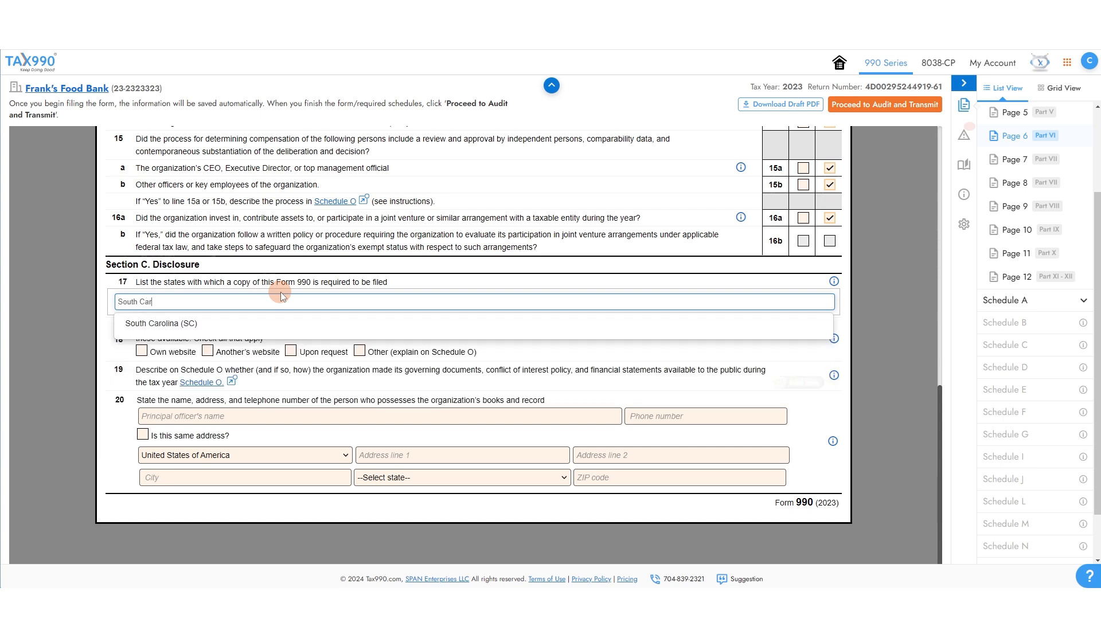
click(191, 324)
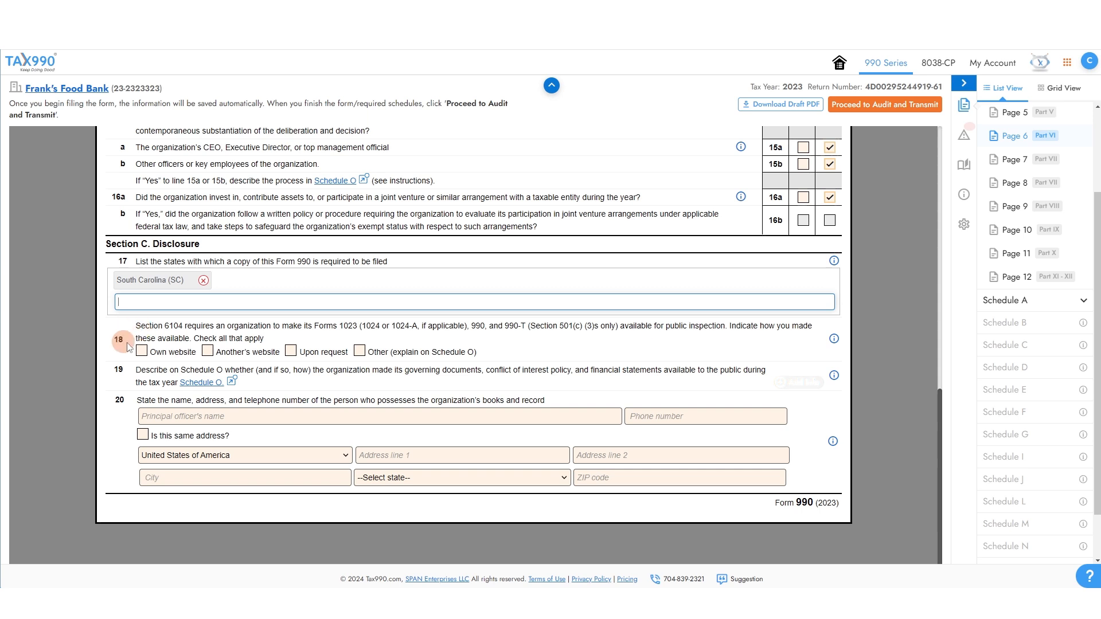
click(152, 352)
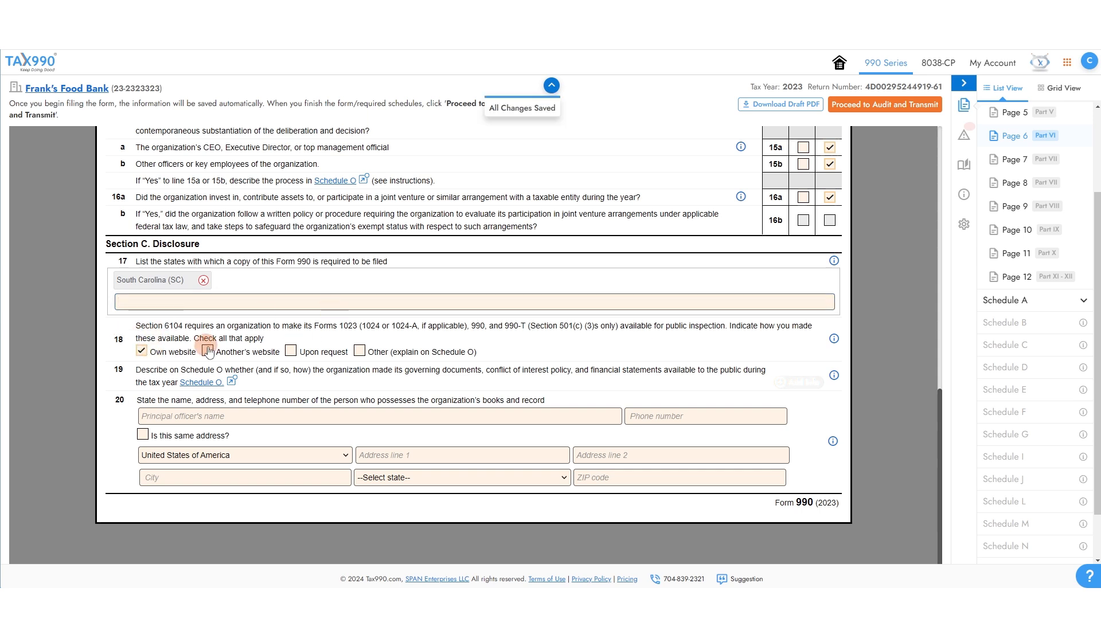
click(291, 422)
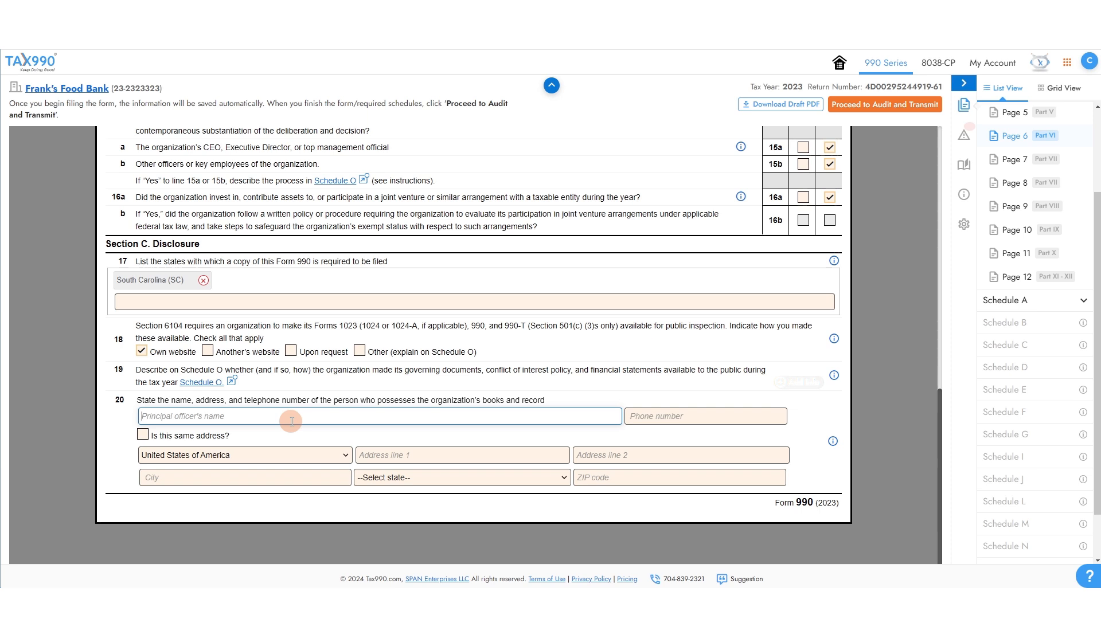
text(John Smith)
key(Tab)
key(Tab)
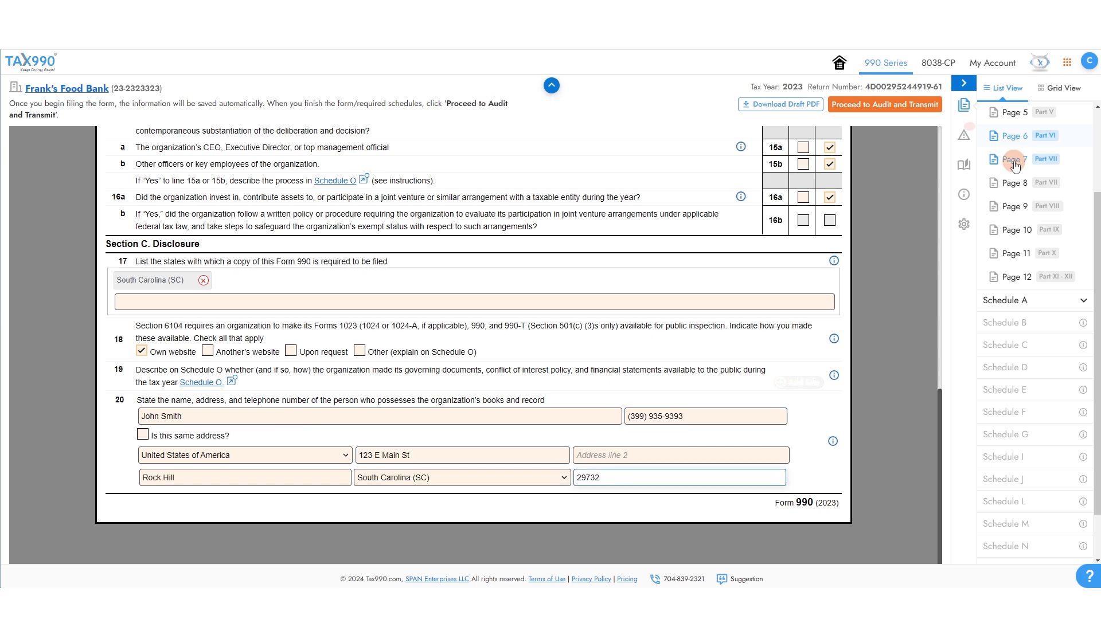
click(1013, 161)
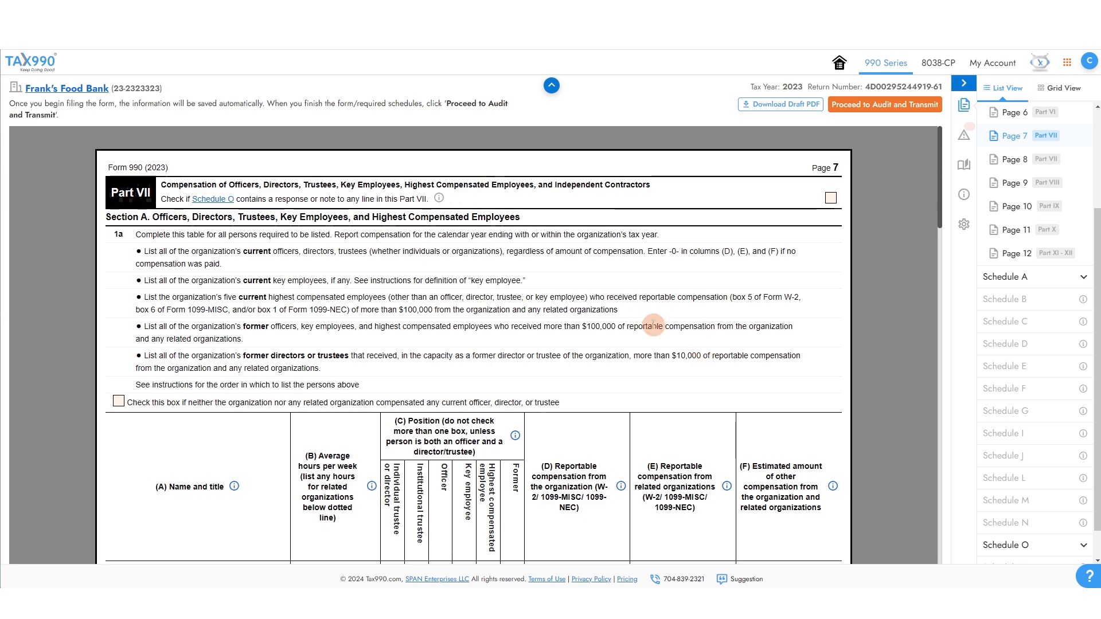
Add the officer's name to Part VII row (1) with title CEO and 10 hours per week.
scroll(688, 350, down, 5)
scroll(307, 253, down, 1)
scroll(216, 344, up, 1)
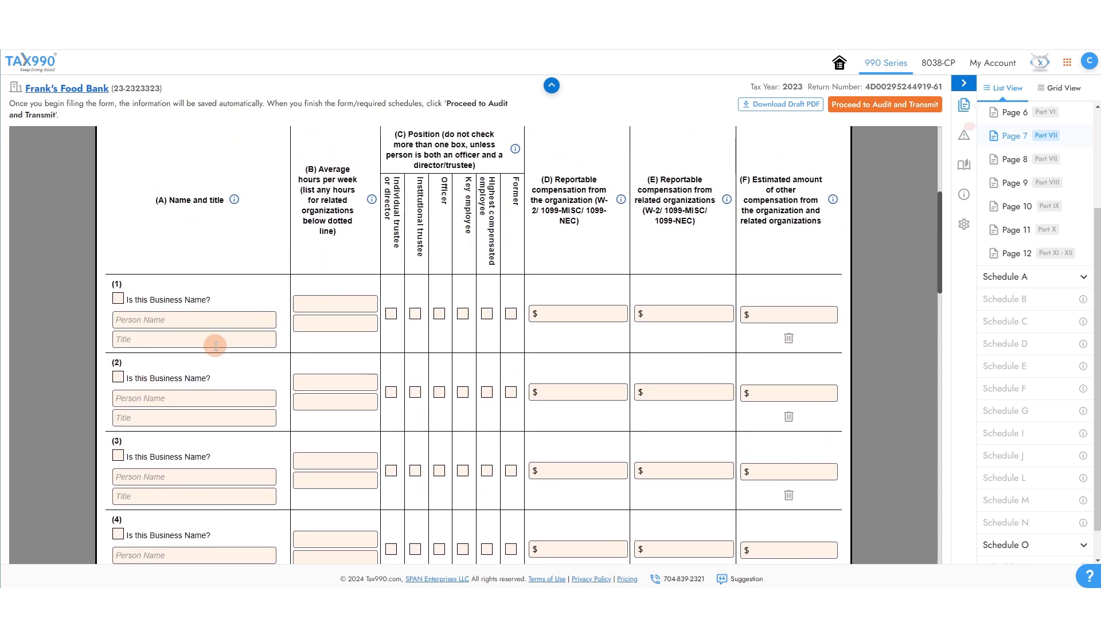
click(228, 325)
text(John Smith)
key(Tab)
text(CE)
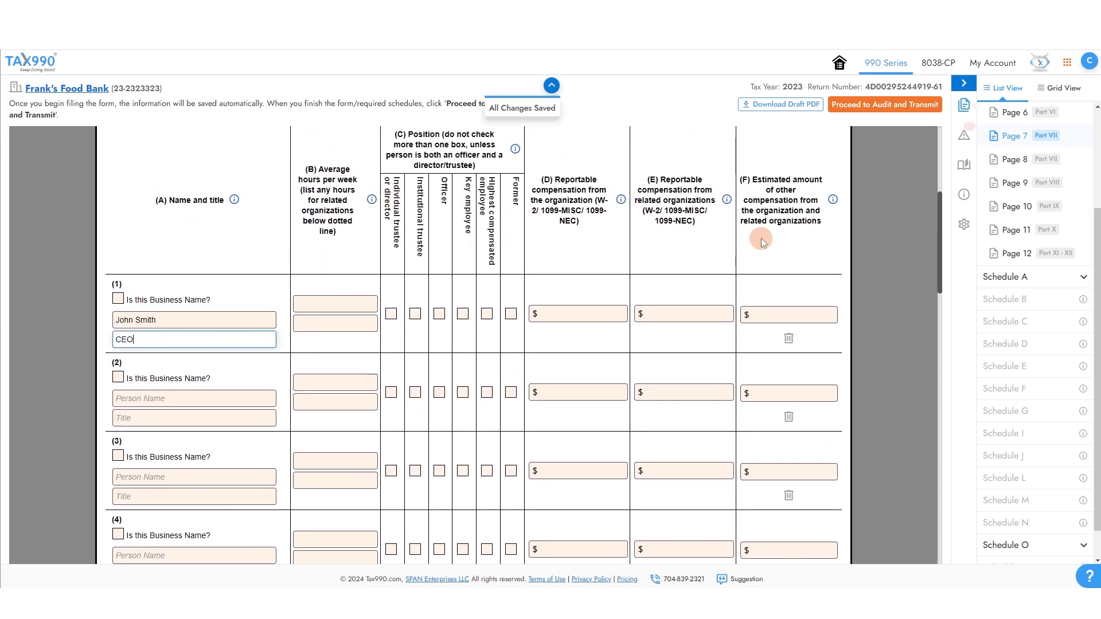
key(Tab)
text(1)
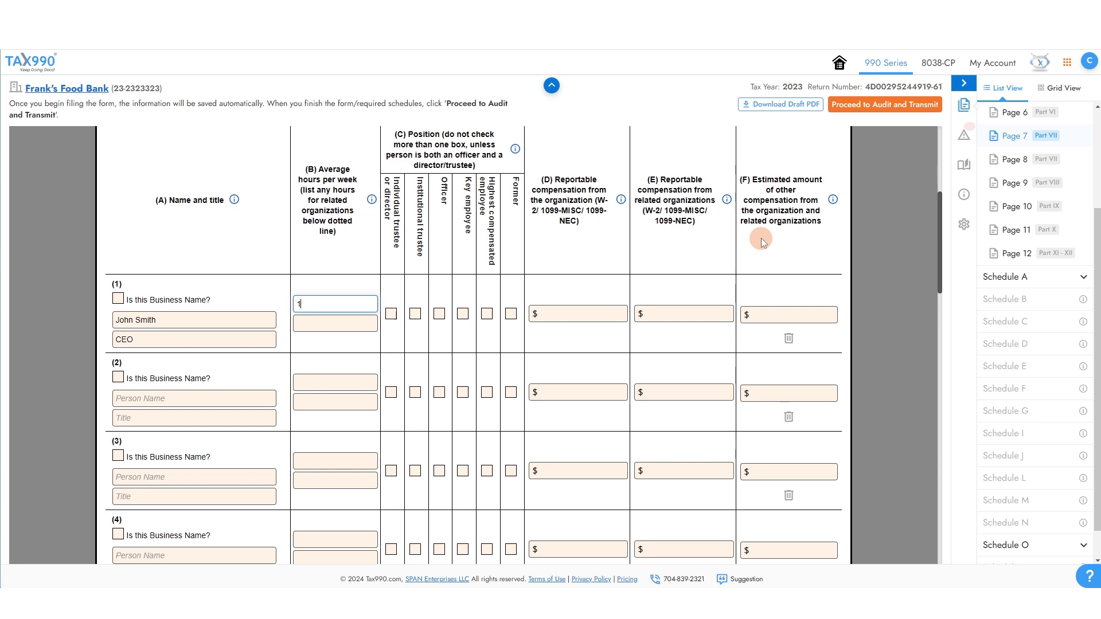
text(0)
key(Tab)
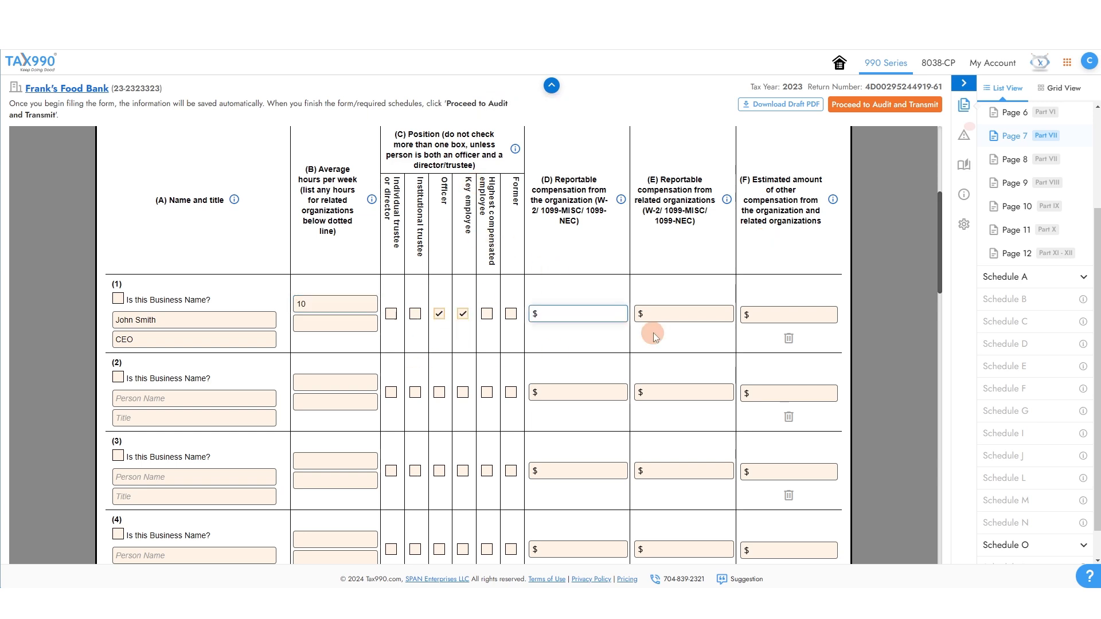
Enter the CEO's compensation as 25000, 0 and 0.
text(25000)
click(651, 315)
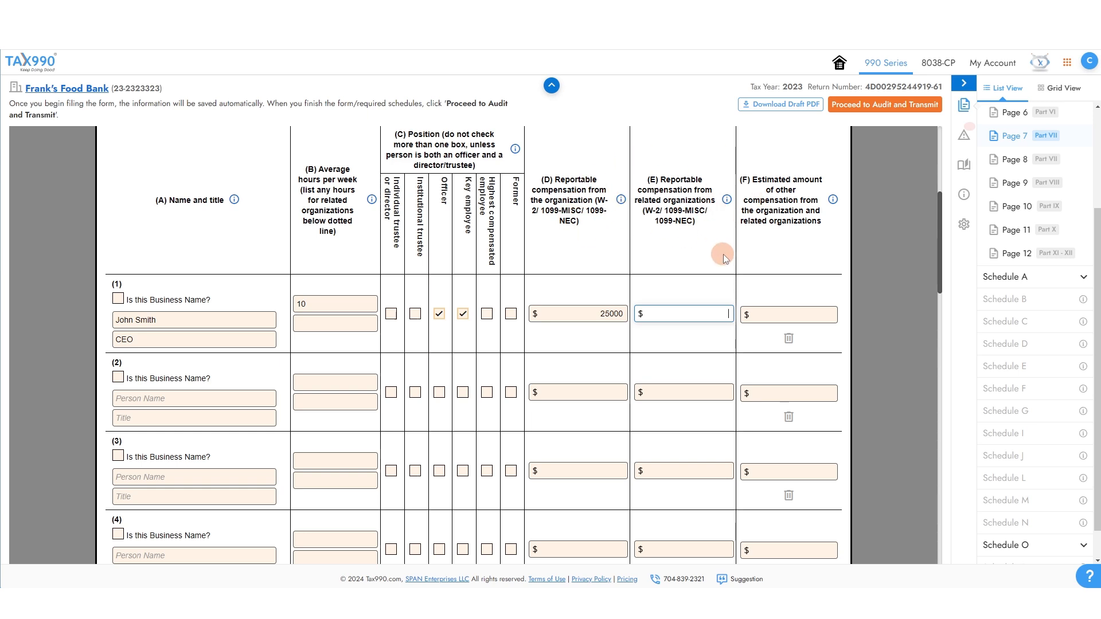
text(0)
key(Tab)
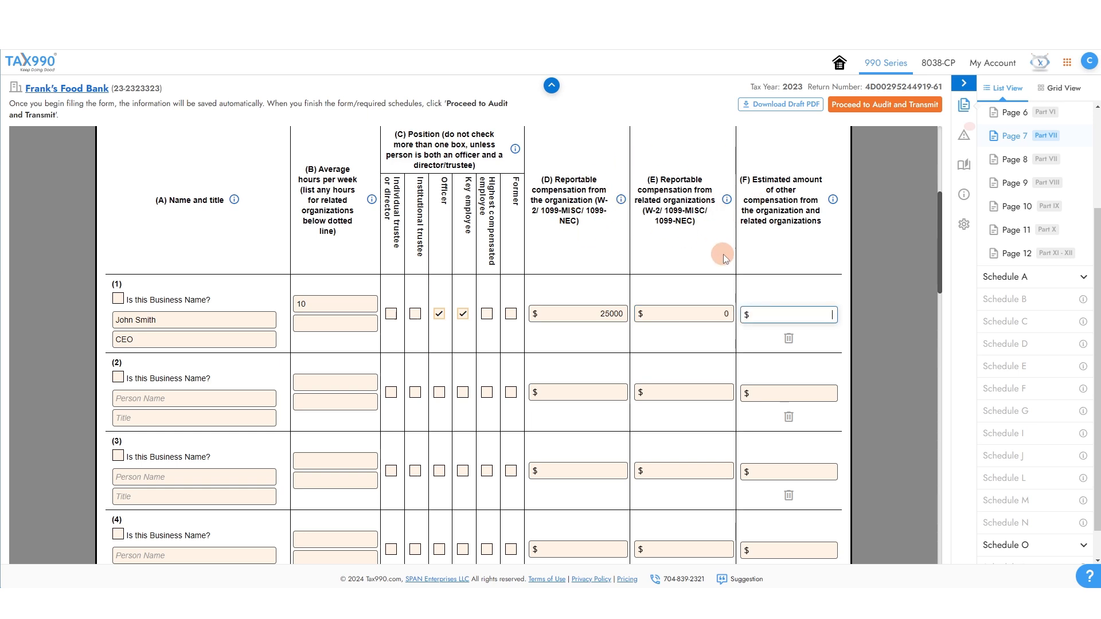
text(0)
Answer No to Part VII lines 3–5 and enter 0 contractors on Section B line 2.
scroll(923, 245, down, 20)
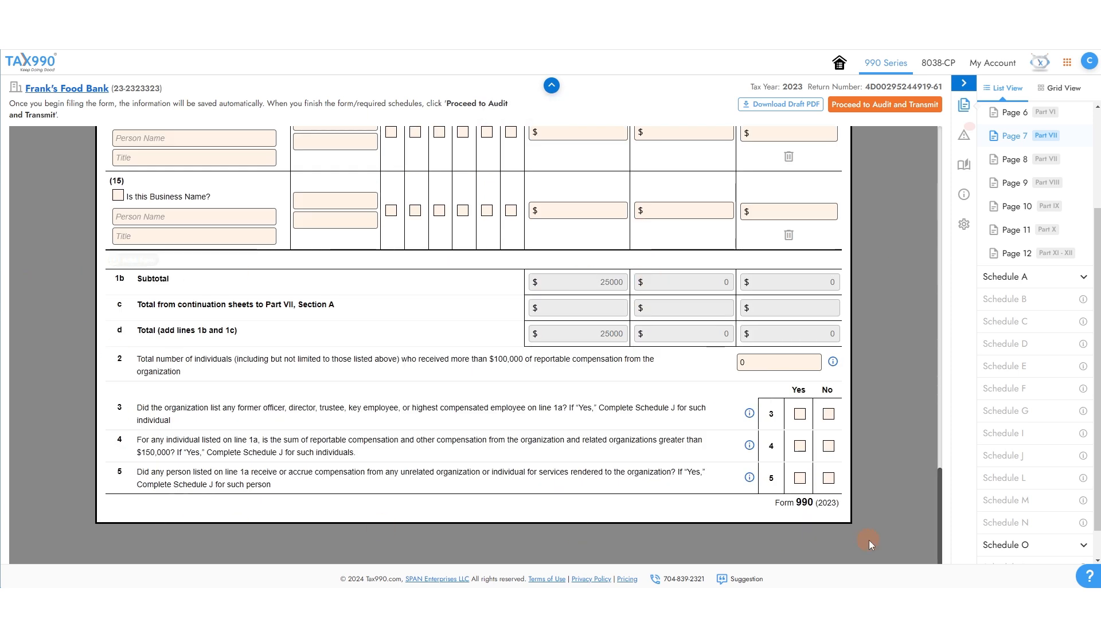
click(825, 448)
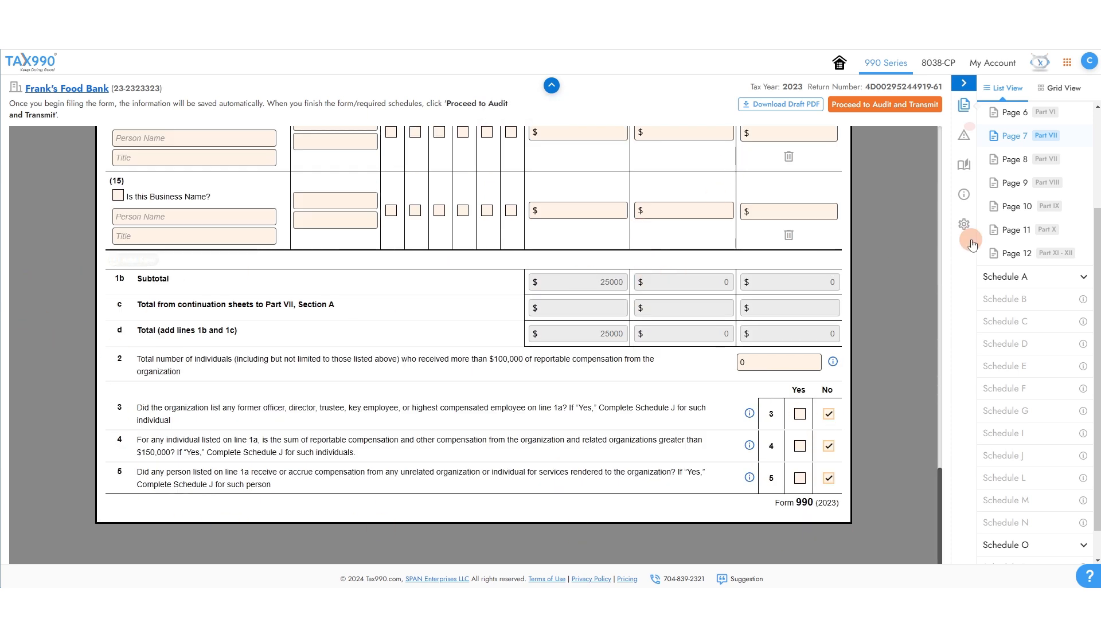
click(1019, 166)
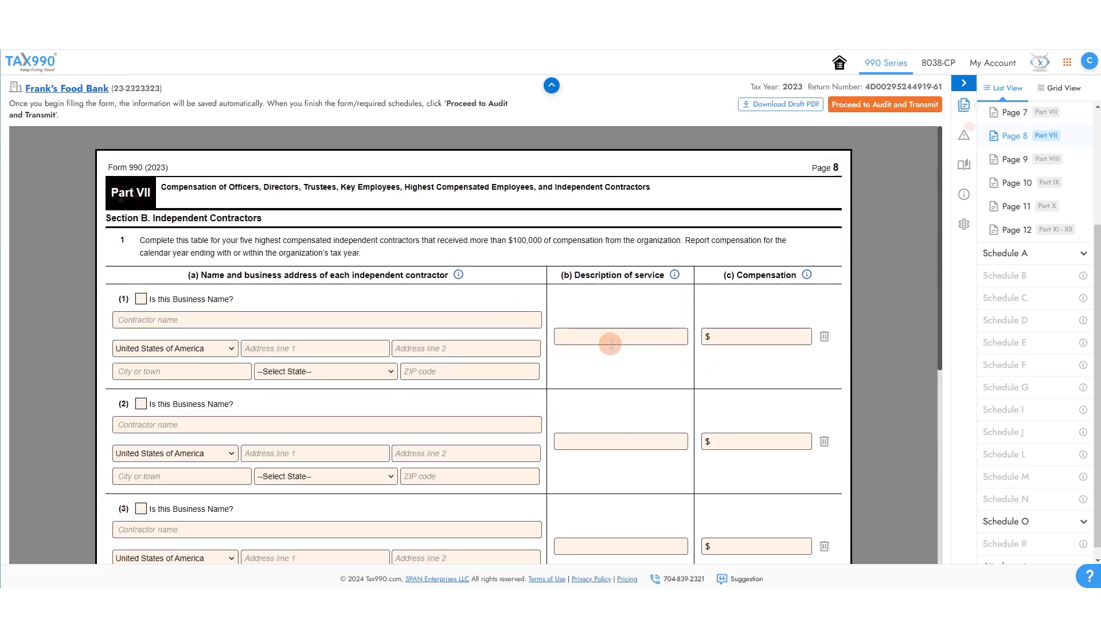
scroll(597, 338, down, 5)
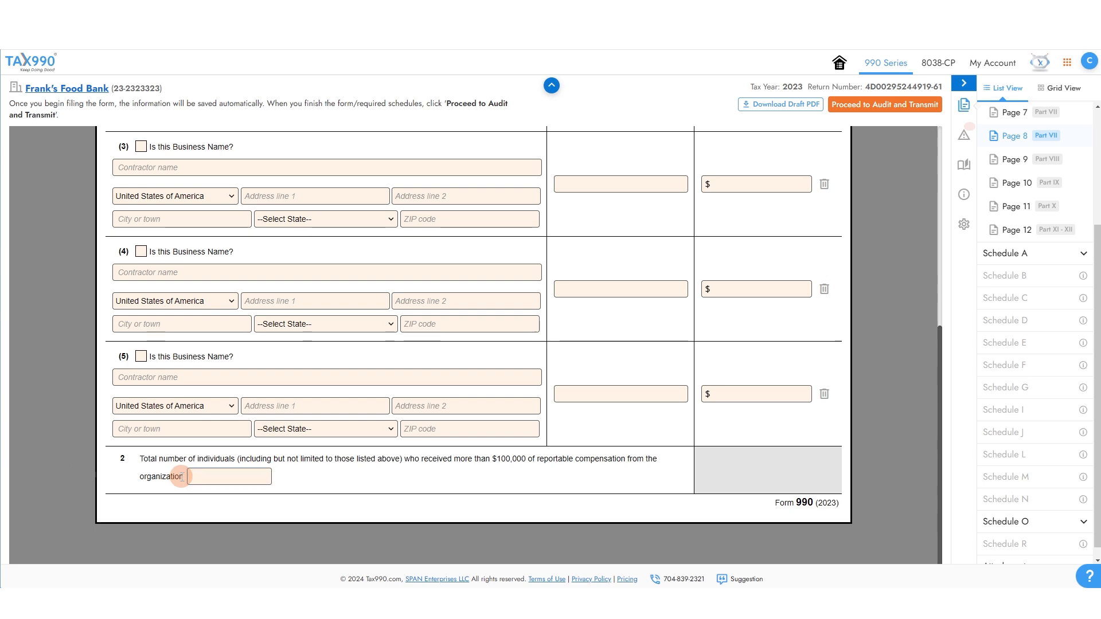
drag(184, 477, 143, 471)
triple_click(214, 460)
click(218, 476)
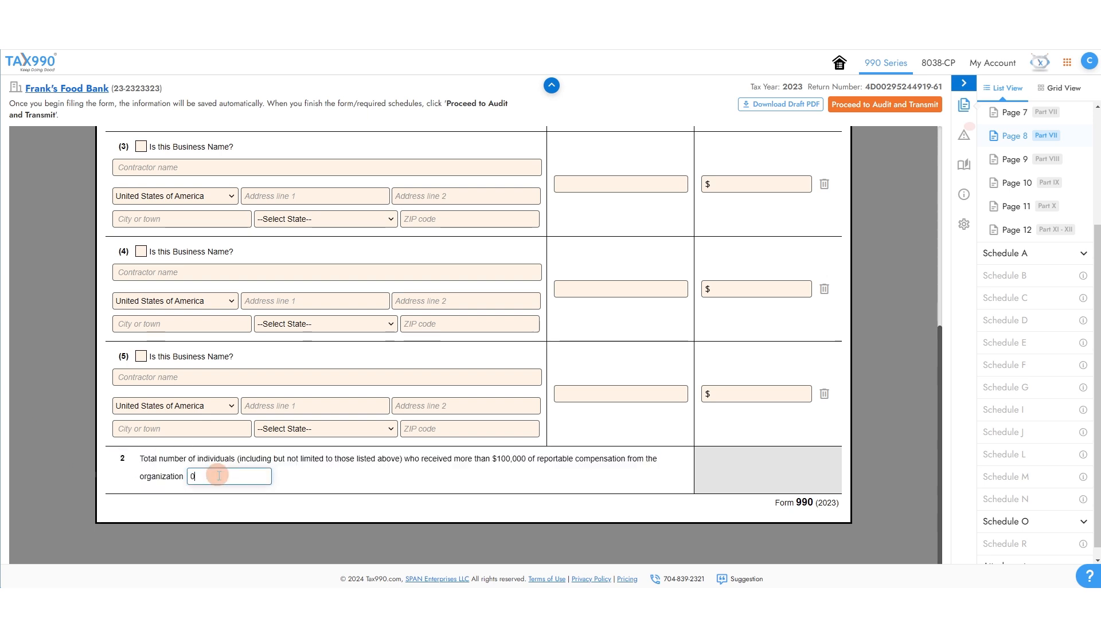
click(1008, 157)
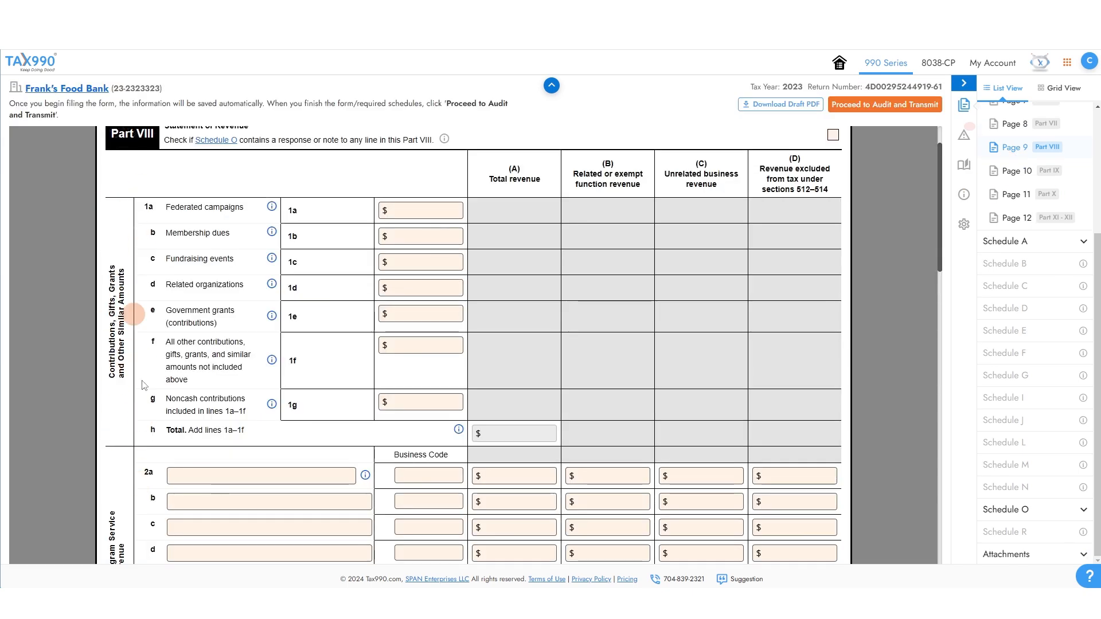
Enter 25000 federated campaigns revenue on Part VIII line 1a and review the revenue statement.
click(454, 205)
text(25000)
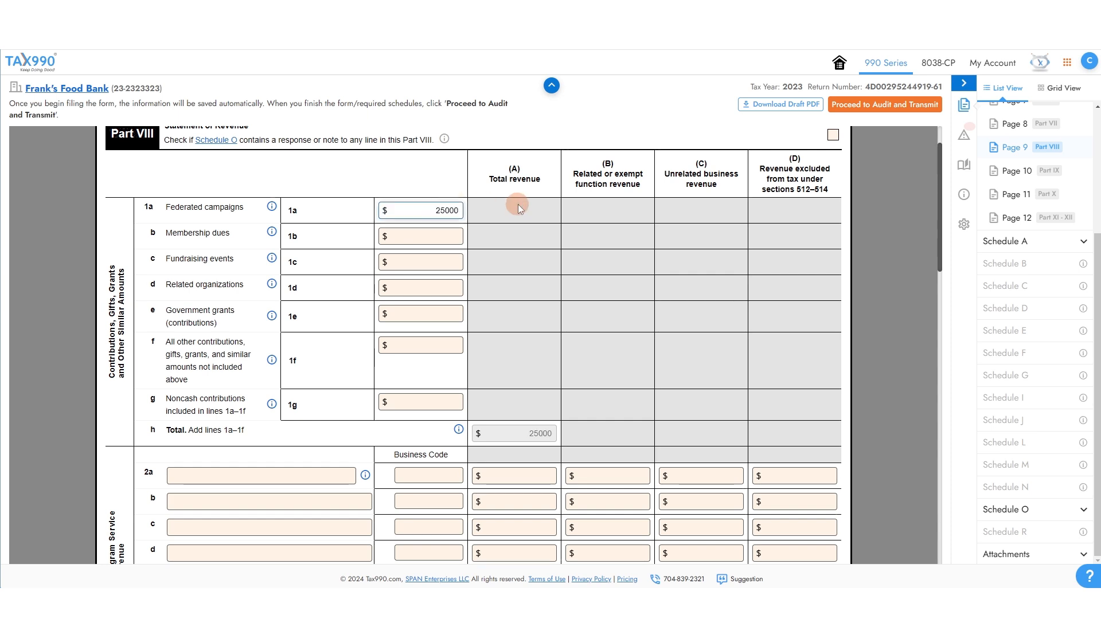
scroll(518, 204, down, 4)
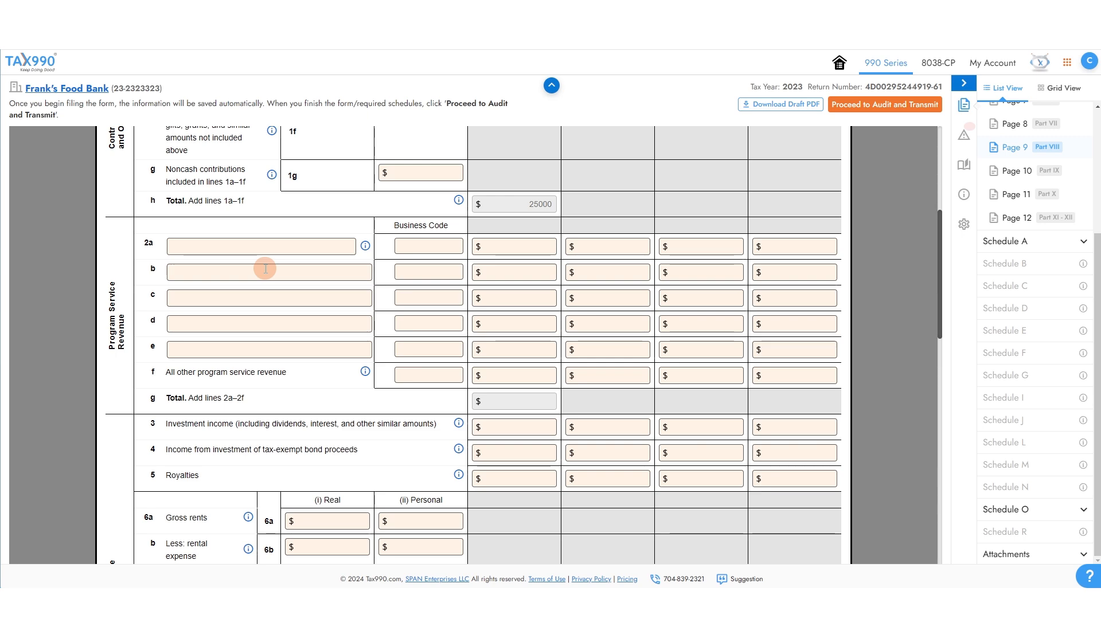
scroll(544, 234, down, 5)
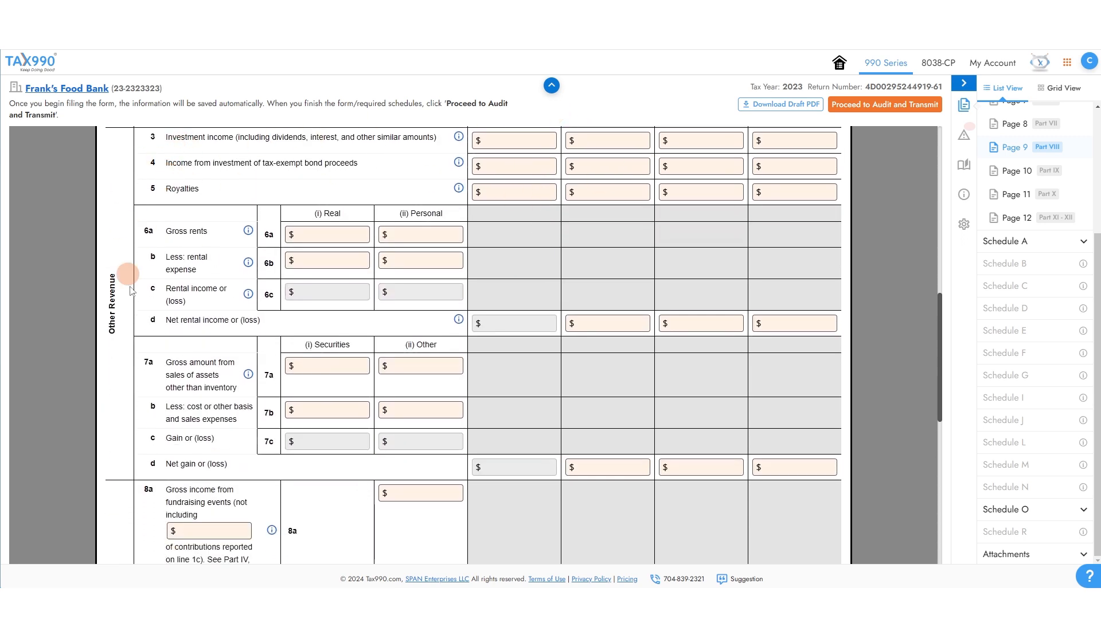
scroll(203, 475, down, 5)
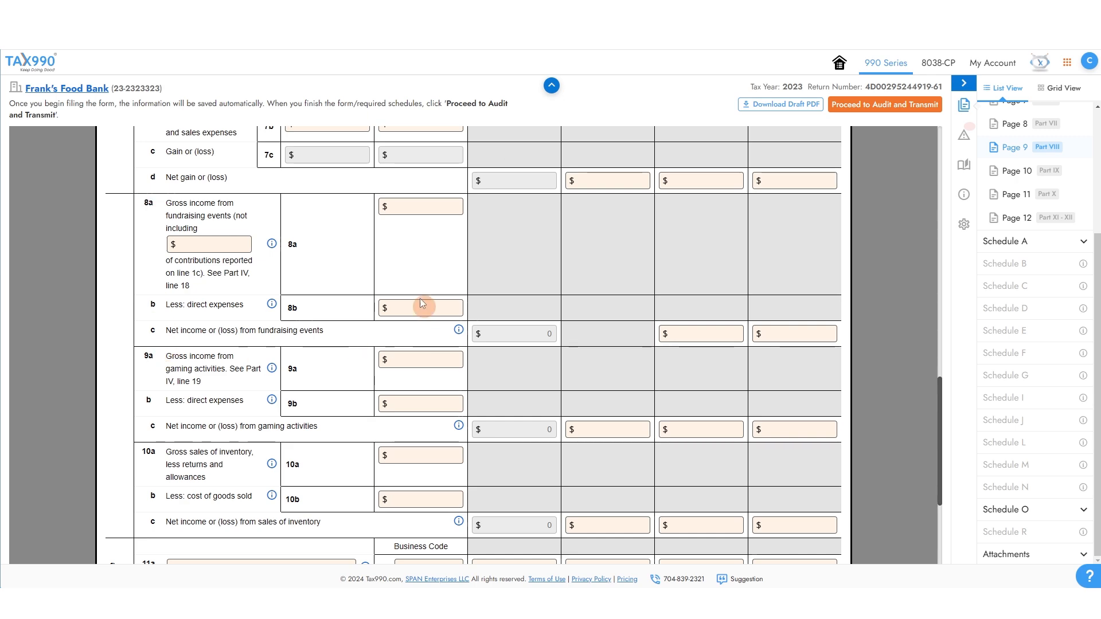
scroll(422, 297, down, 4)
scroll(98, 195, up, 1)
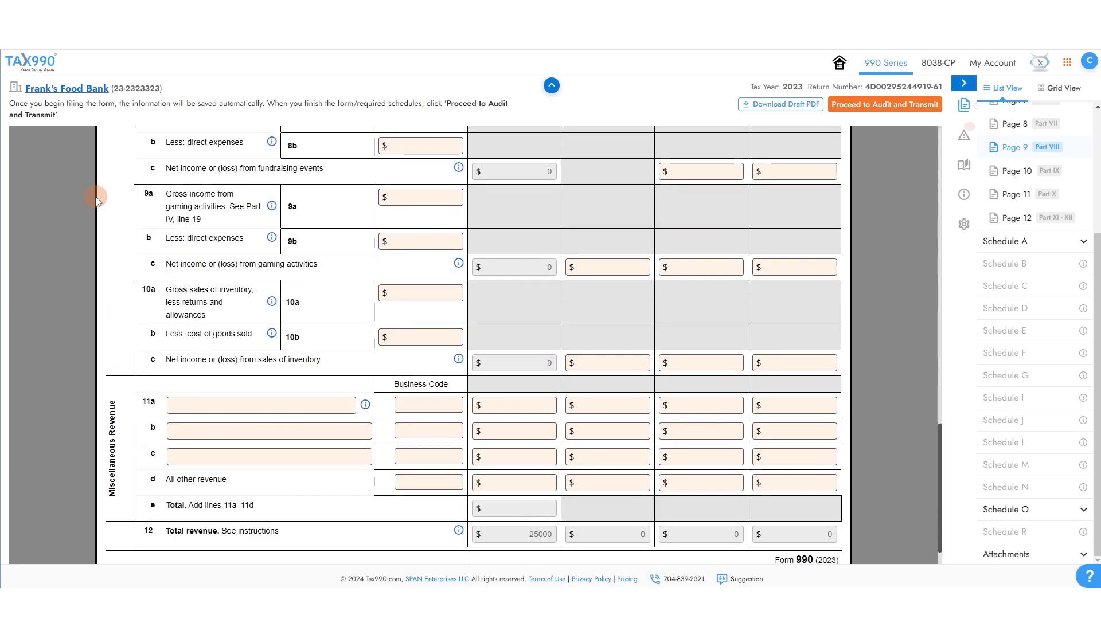
scroll(309, 310, down, 1)
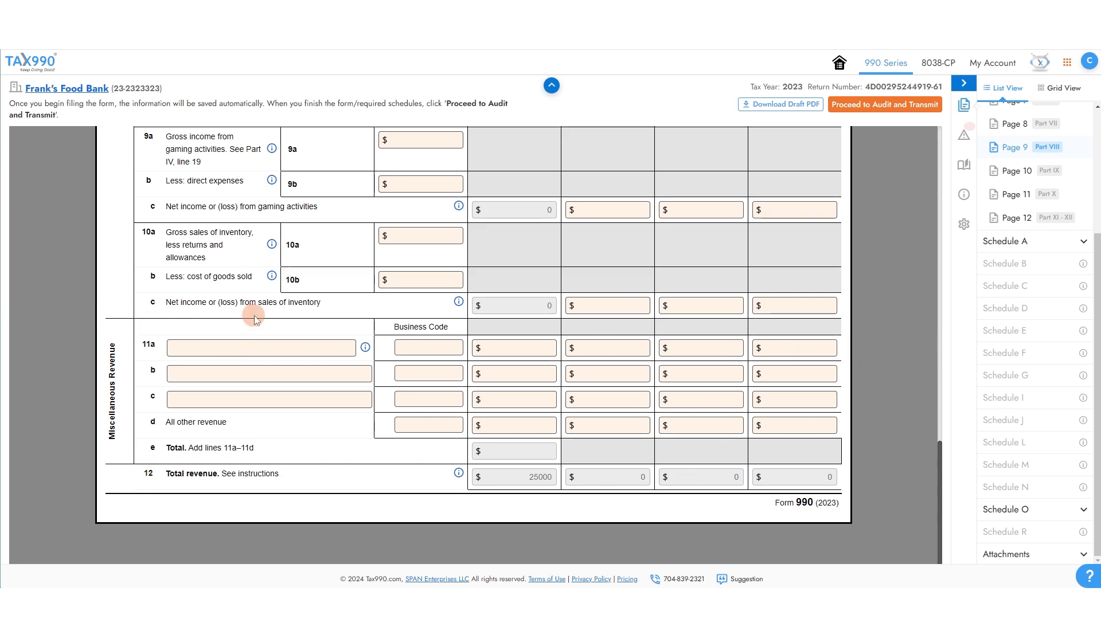
Review Part IX functional expenses down to the line 25 total of 25000.
click(1017, 171)
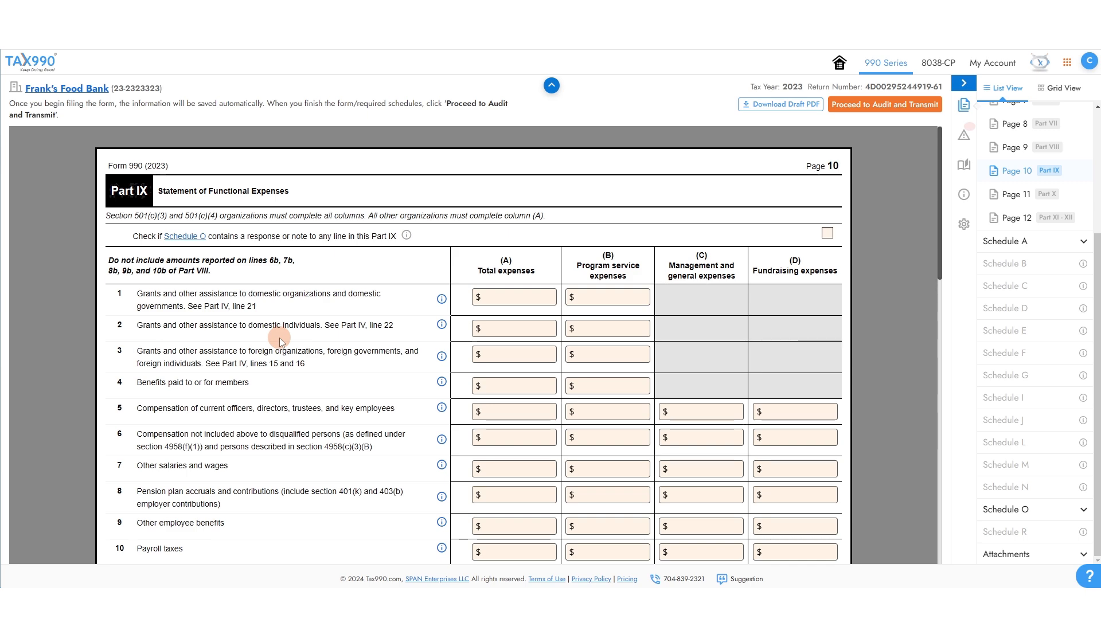
scroll(390, 253, down, 7)
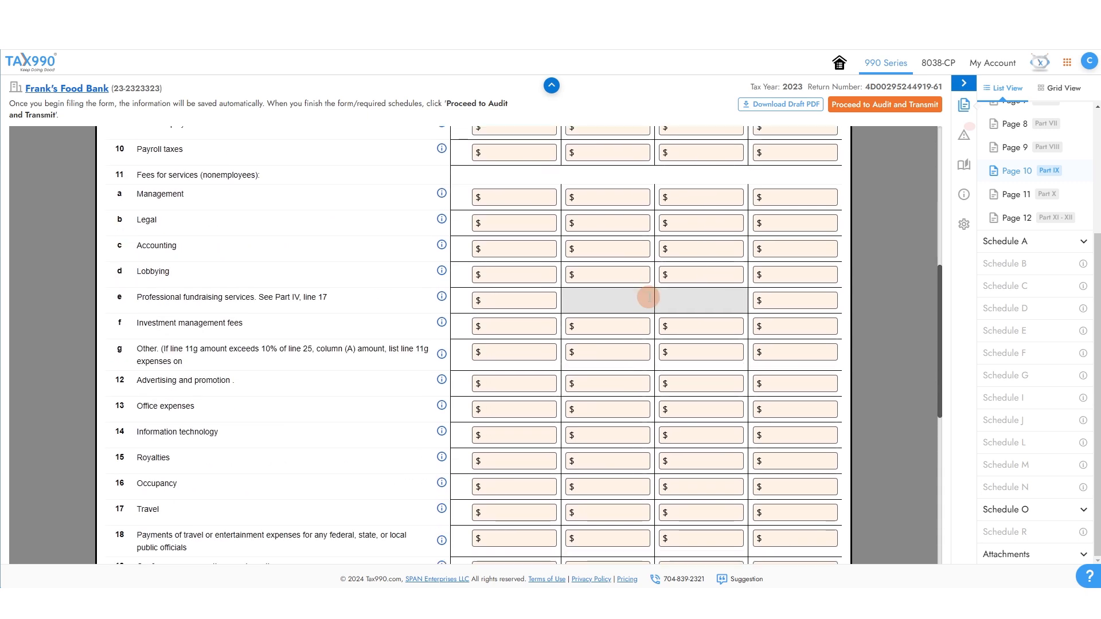
scroll(649, 301, down, 8)
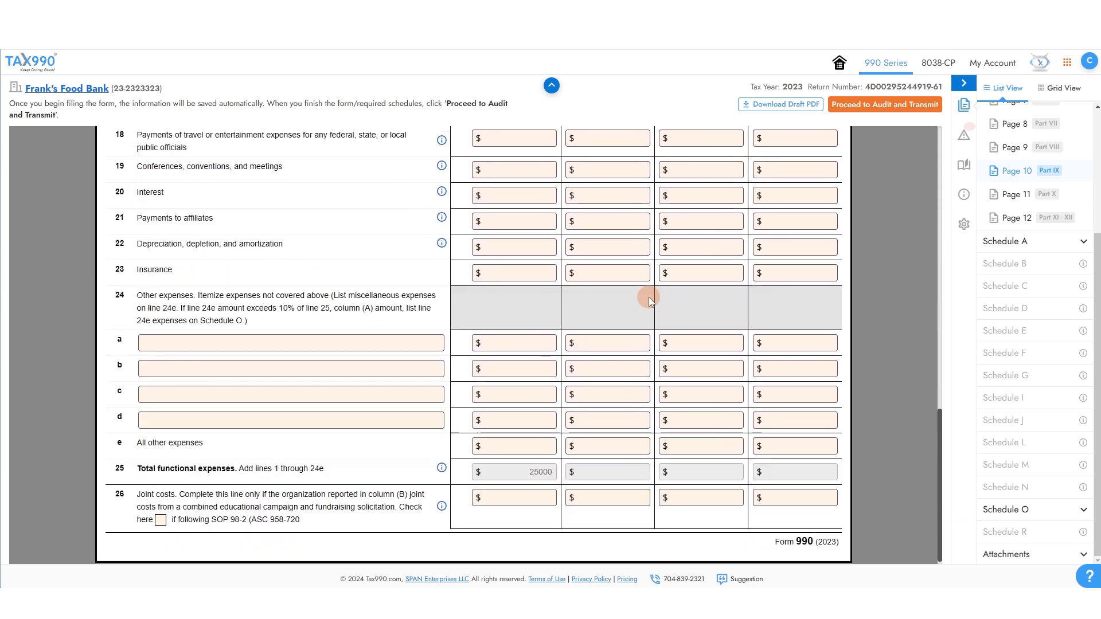
scroll(644, 286, up, 15)
scroll(641, 270, down, 15)
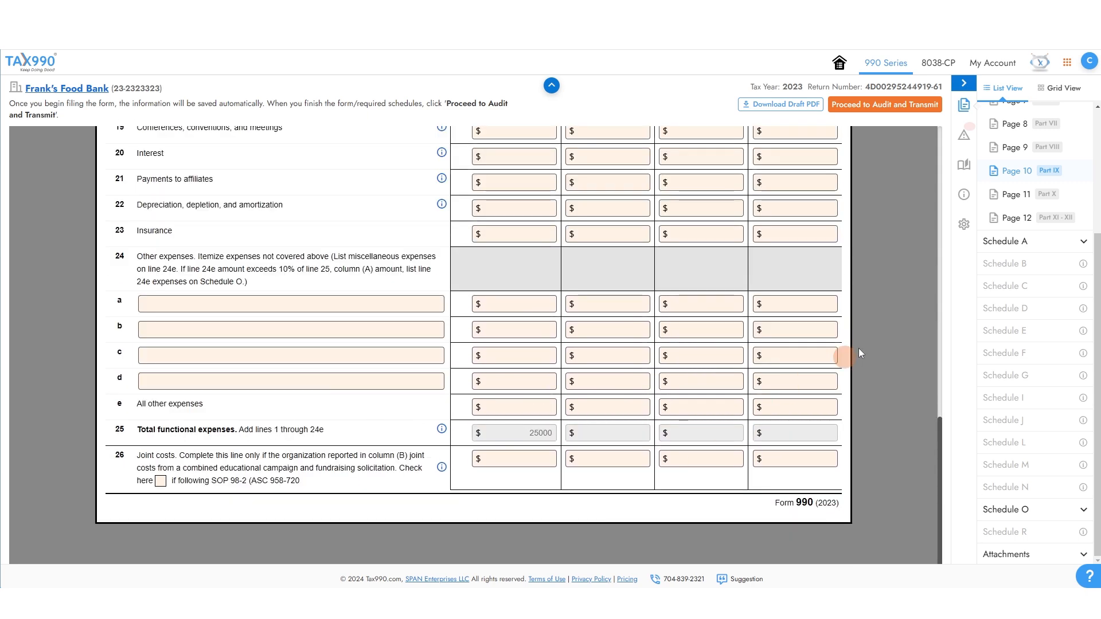
Enter Part X line 1 cash of 100000 at beginning and 75000 at end of year.
click(1027, 196)
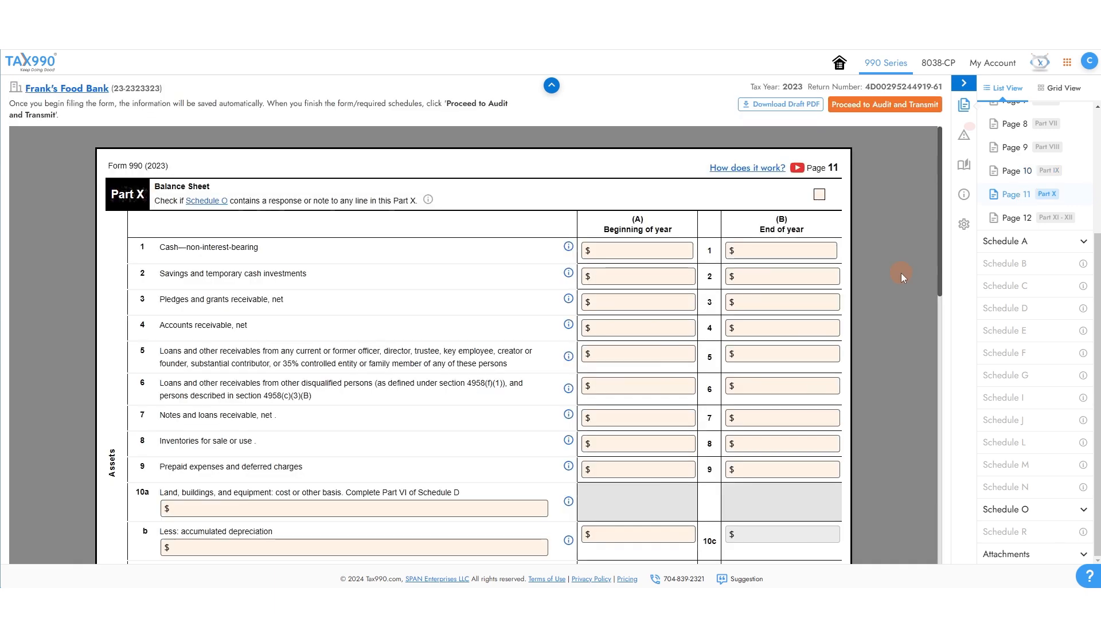
scroll(899, 274, down, 12)
scroll(898, 274, up, 9)
scroll(897, 274, down, 5)
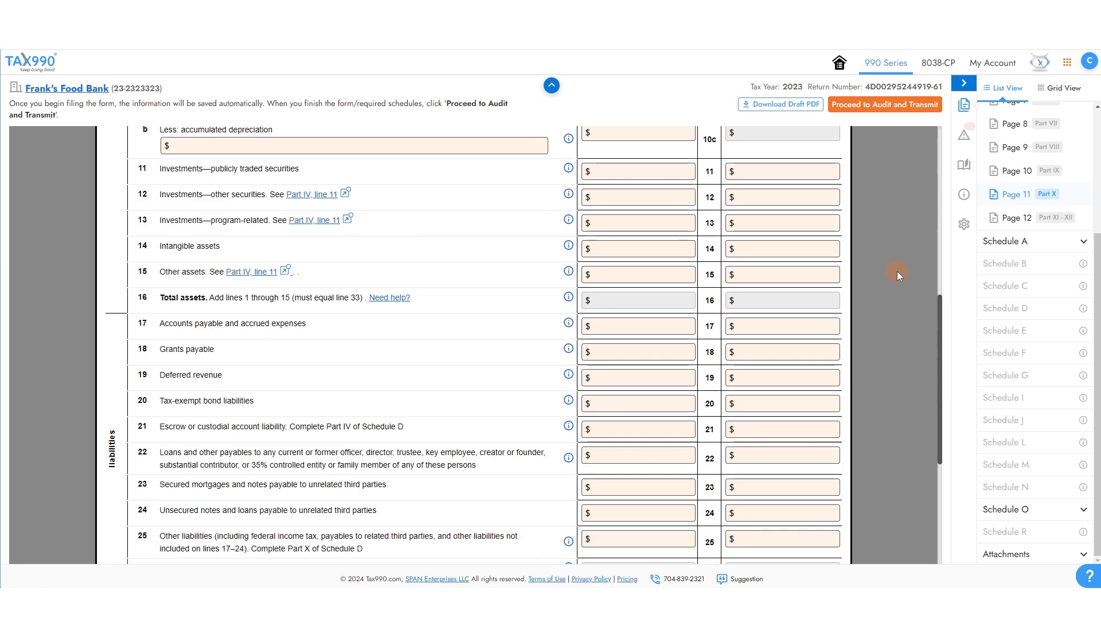
scroll(897, 271, up, 8)
click(638, 251)
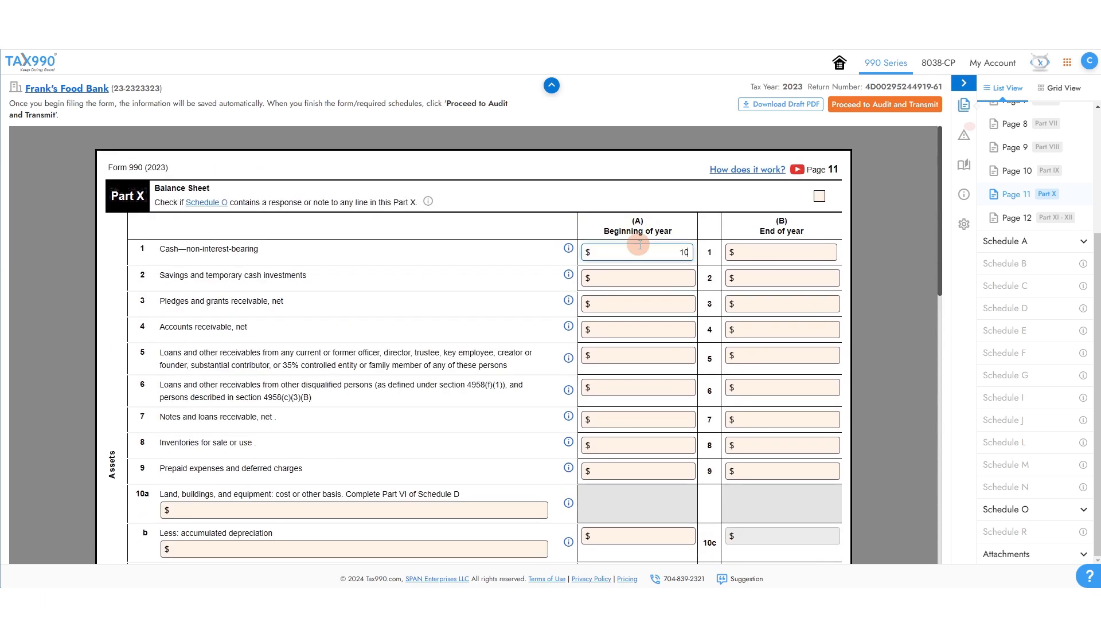
key(Tab)
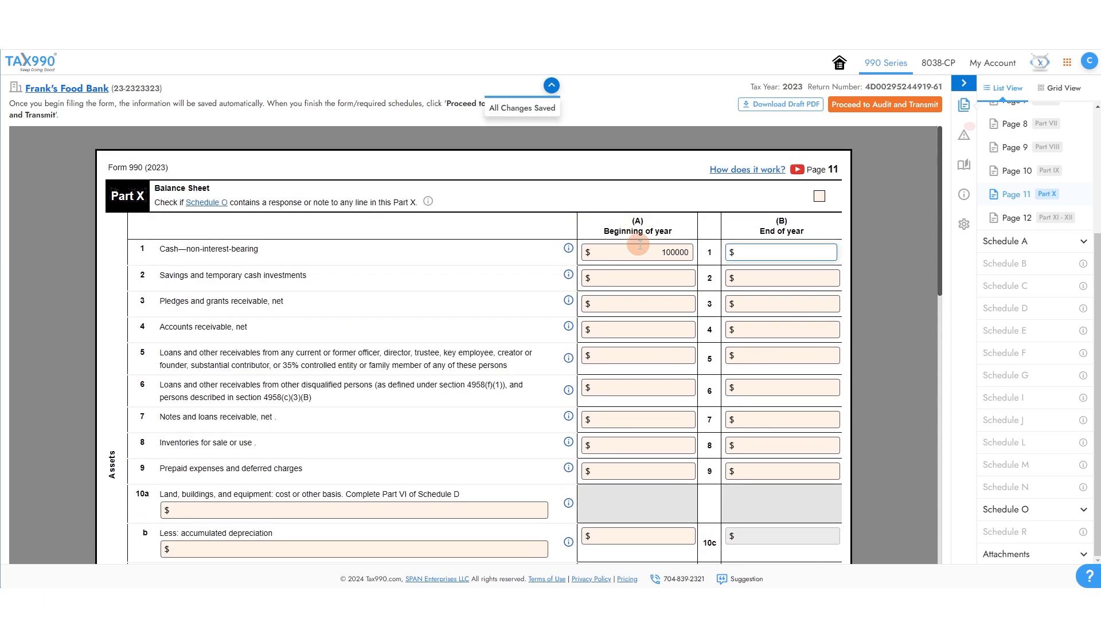
text(50)
key(BackSpace)
key(BackSpace)
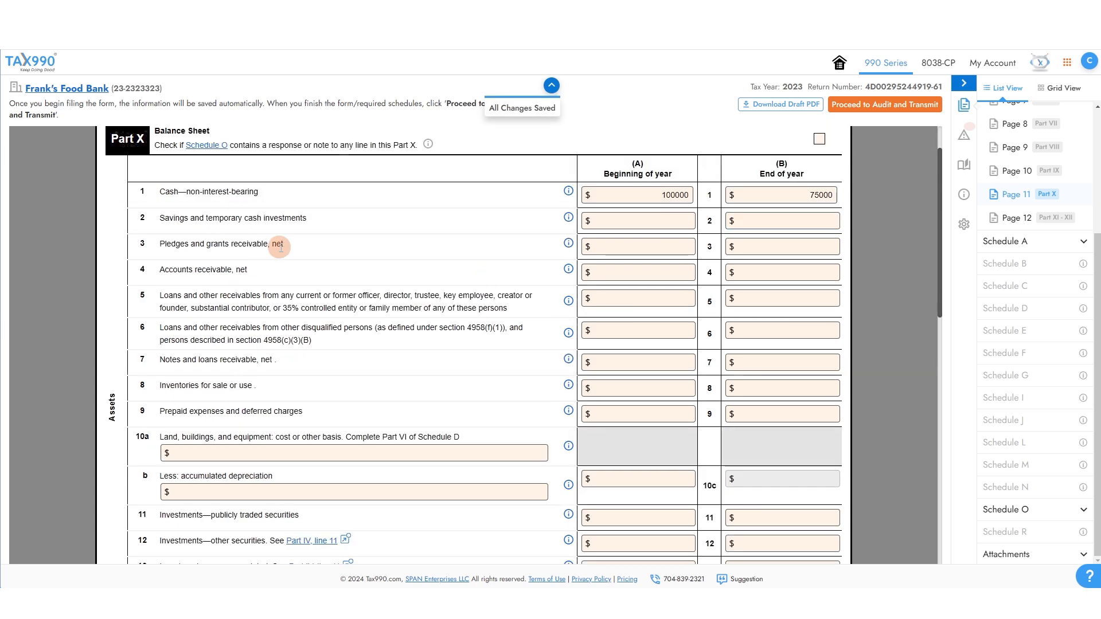
Watch the balance sheet how-it-works video, then continue to Parts XI and XII.
scroll(310, 223, down, 2)
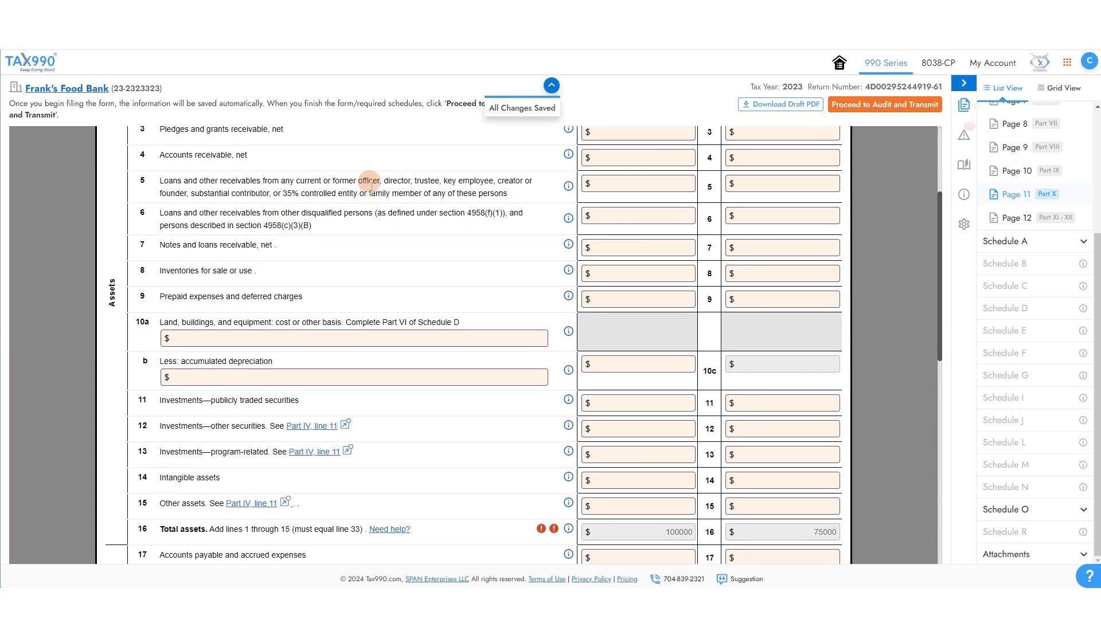
scroll(174, 248, down, 5)
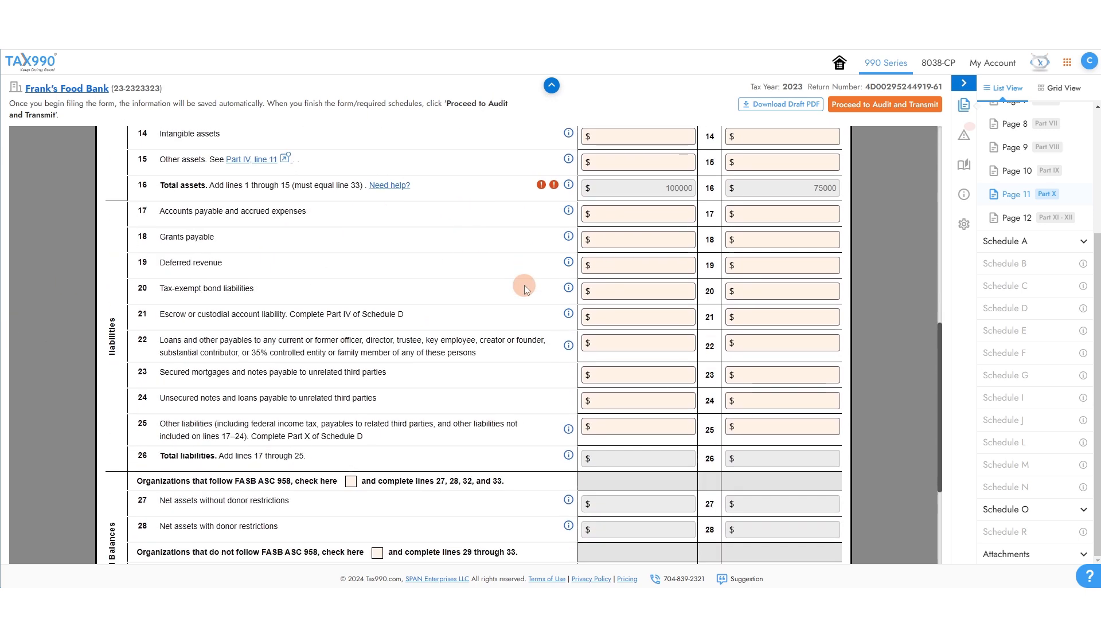
scroll(567, 216, down, 4)
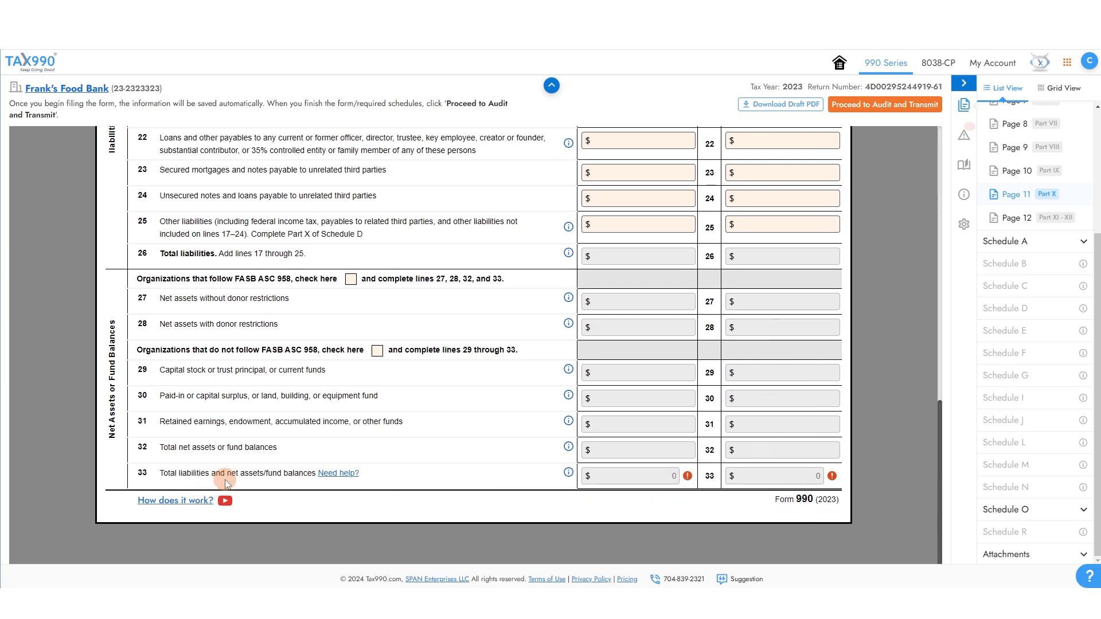
click(223, 498)
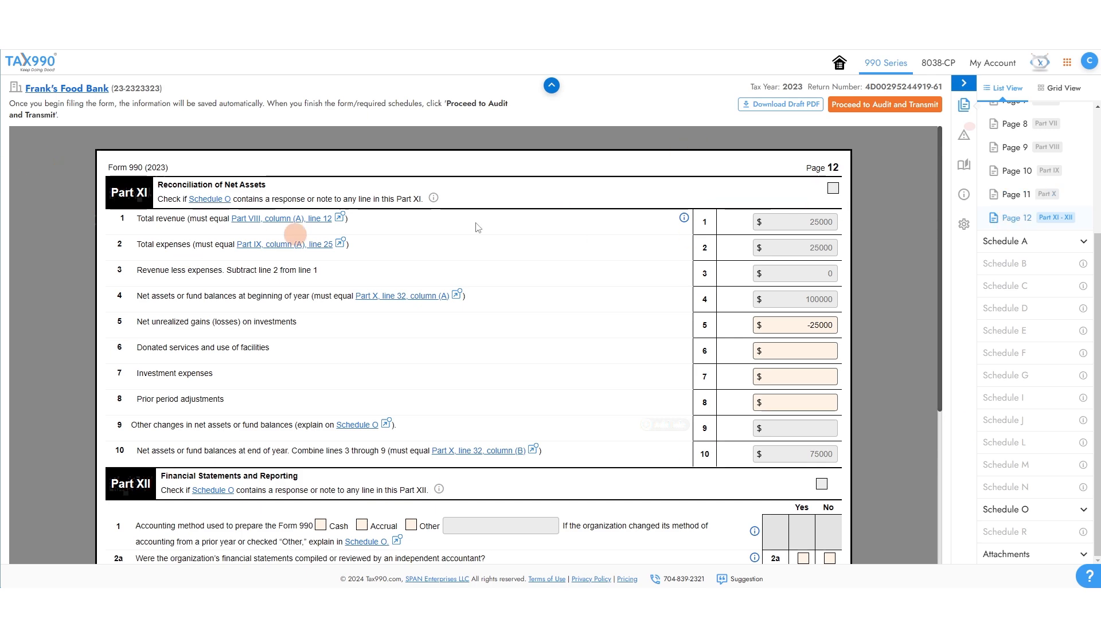
scroll(746, 229, up, 5)
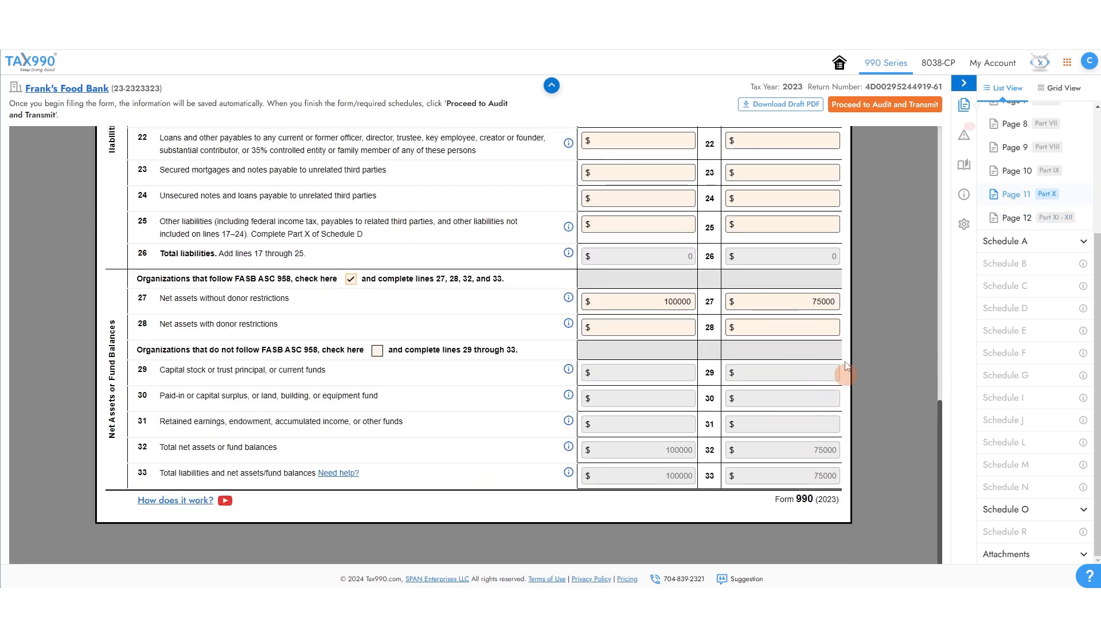
click(1066, 222)
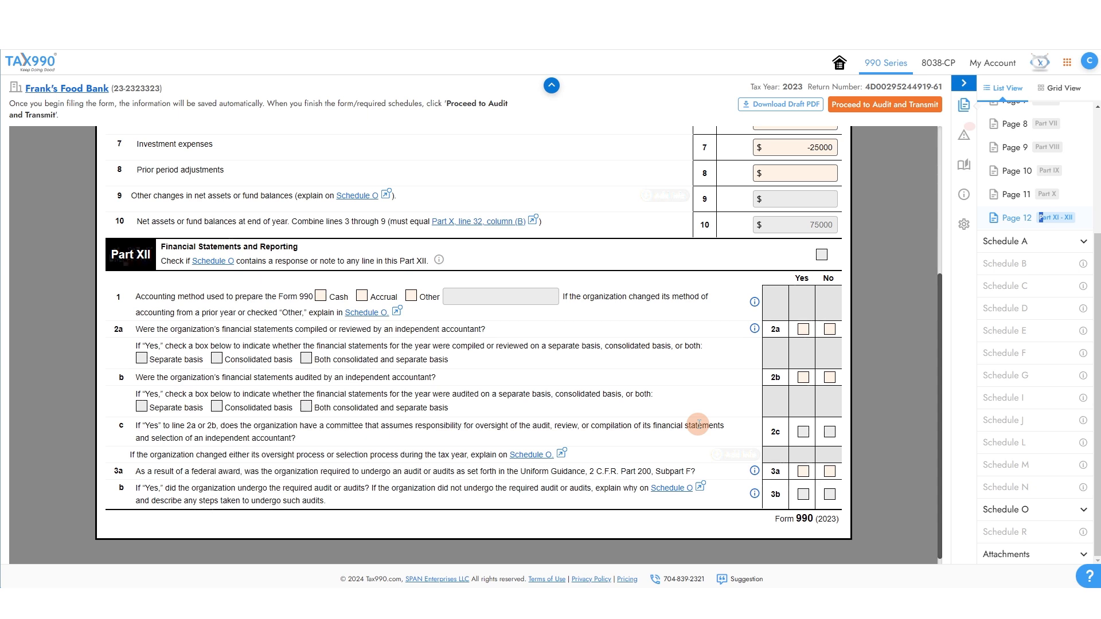
Set the accounting method to Cash, answer No to 2a, 2b and 3a, and open Schedule A Page 1.
click(321, 296)
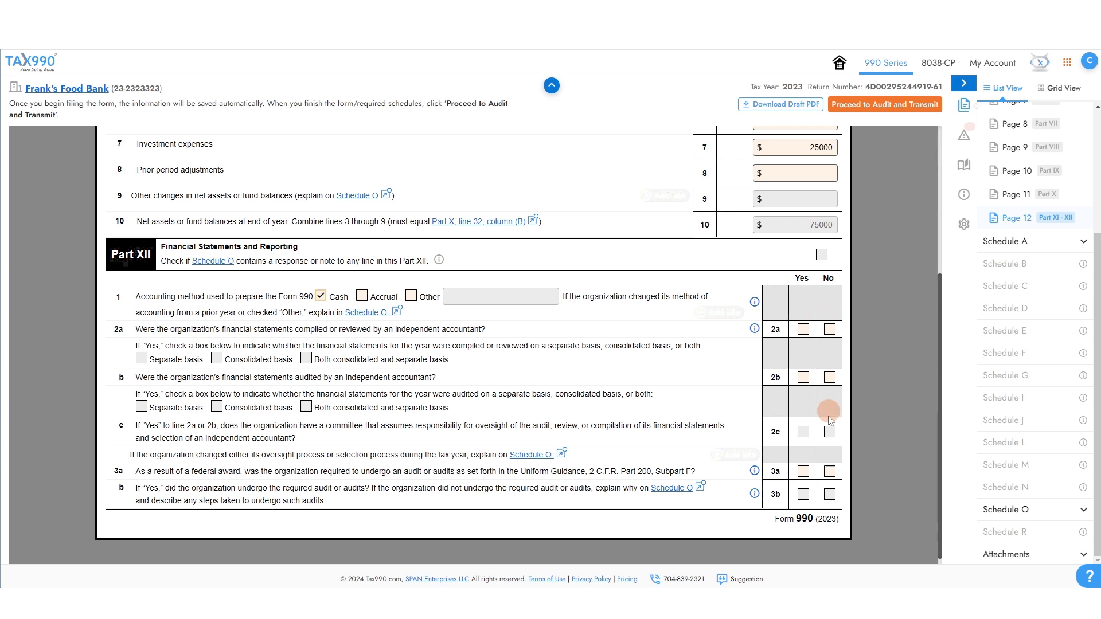
click(829, 329)
click(829, 377)
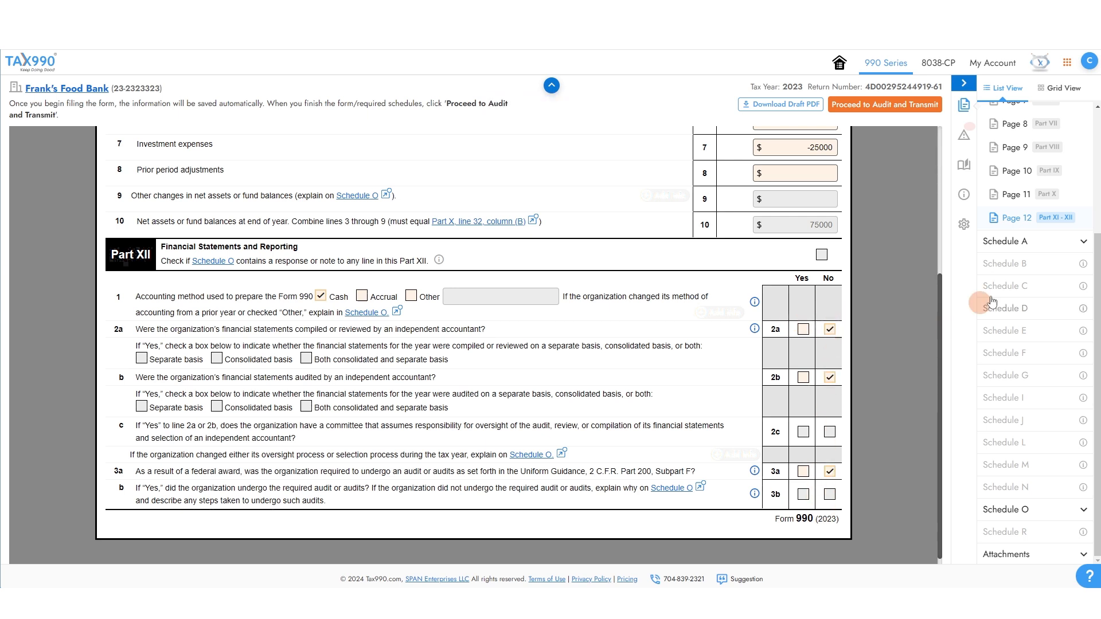
click(1039, 244)
click(1033, 170)
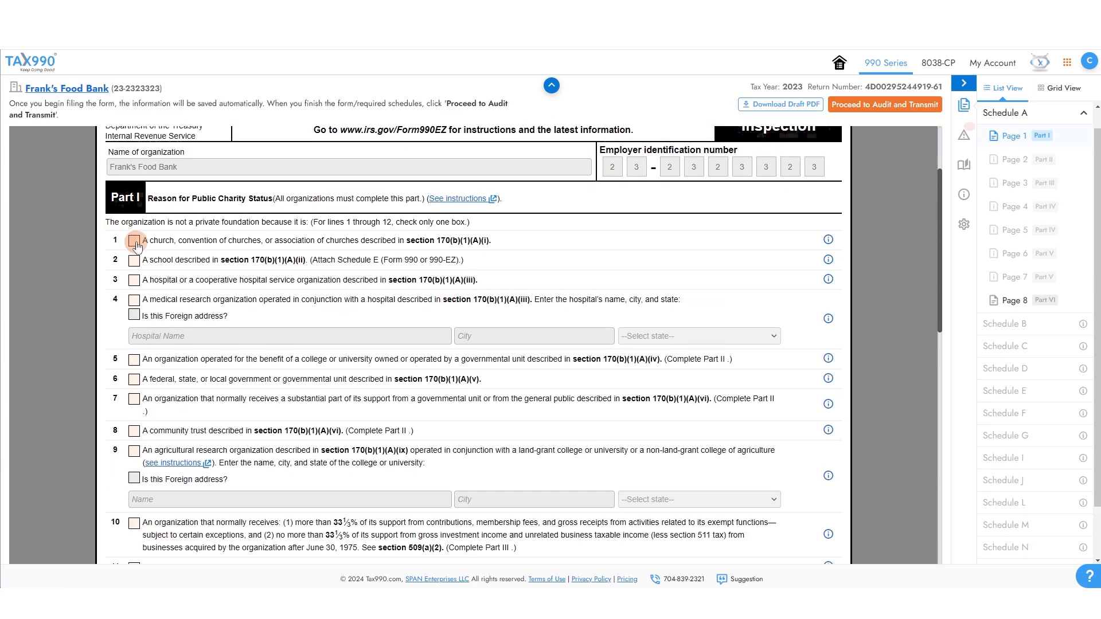
Mark the organization as a church under 170(b)(1)(A)(i) and review Schedule A's supplemental information page.
click(134, 242)
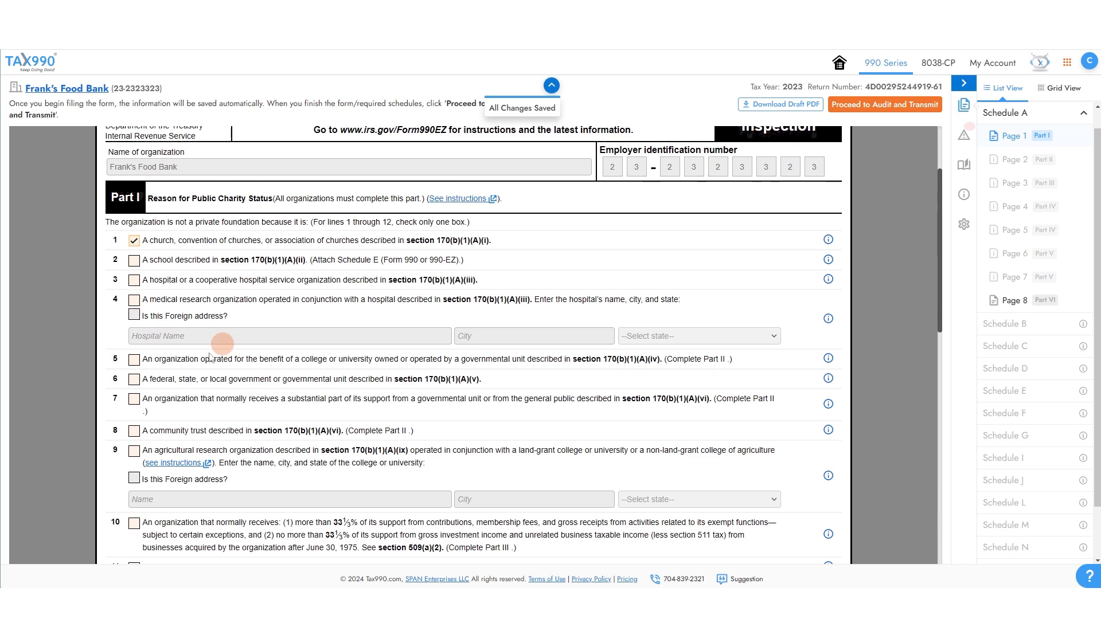
scroll(287, 473, down, 5)
click(1010, 298)
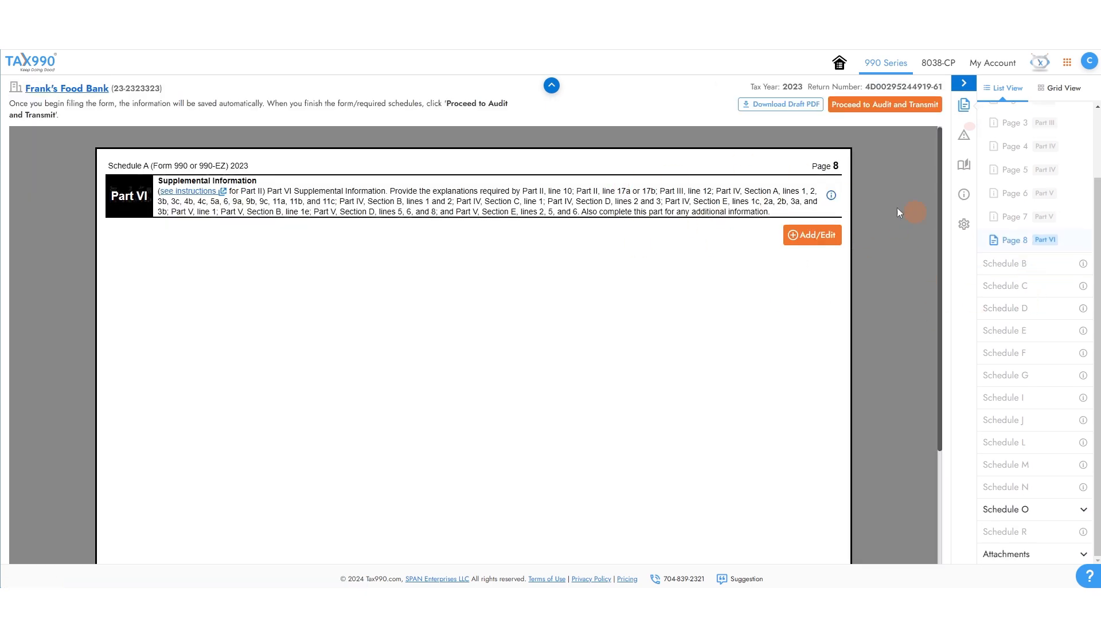
click(812, 235)
click(1084, 62)
Review the Schedule O explanation for Part VI Line 8 without changing it.
click(1035, 511)
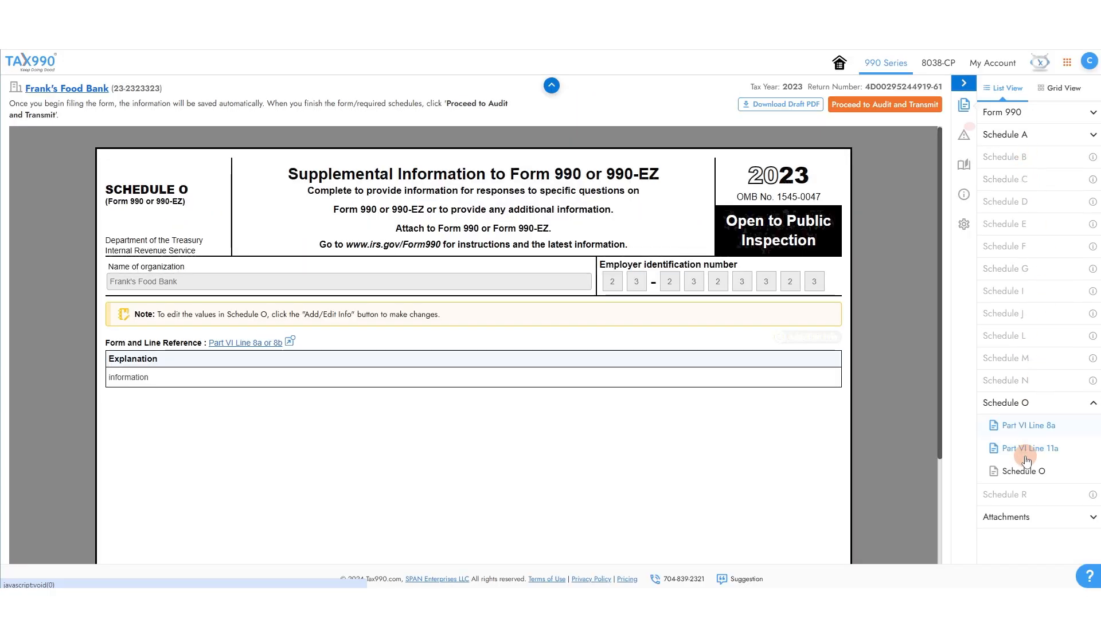
click(799, 341)
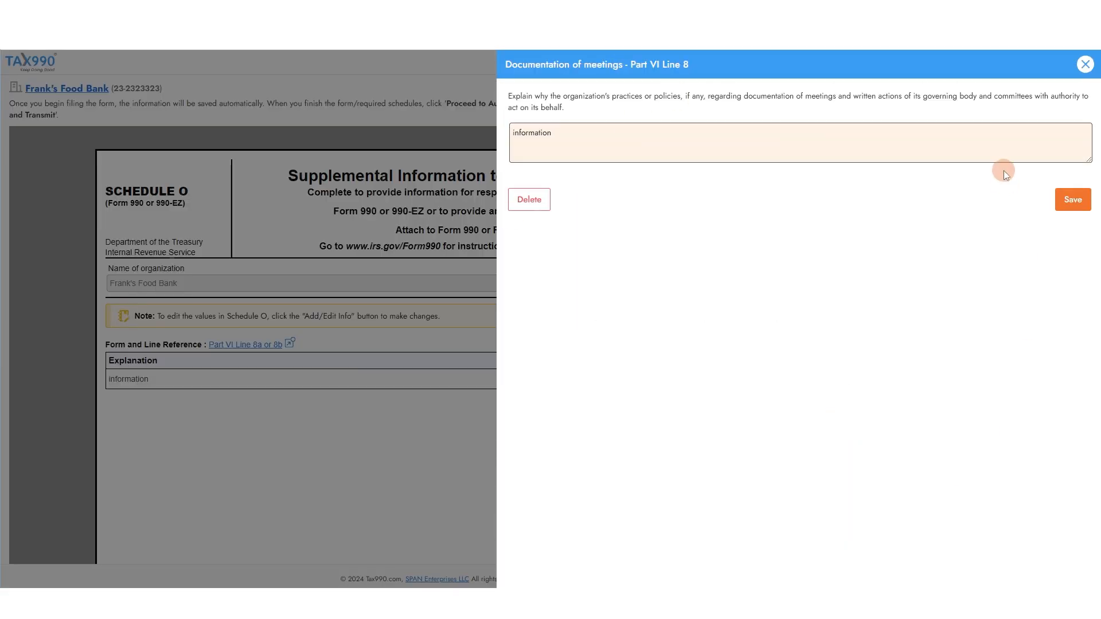
click(1087, 63)
Go to the Attachments page and close the PDF upload form without attaching anything.
click(1019, 507)
click(1020, 470)
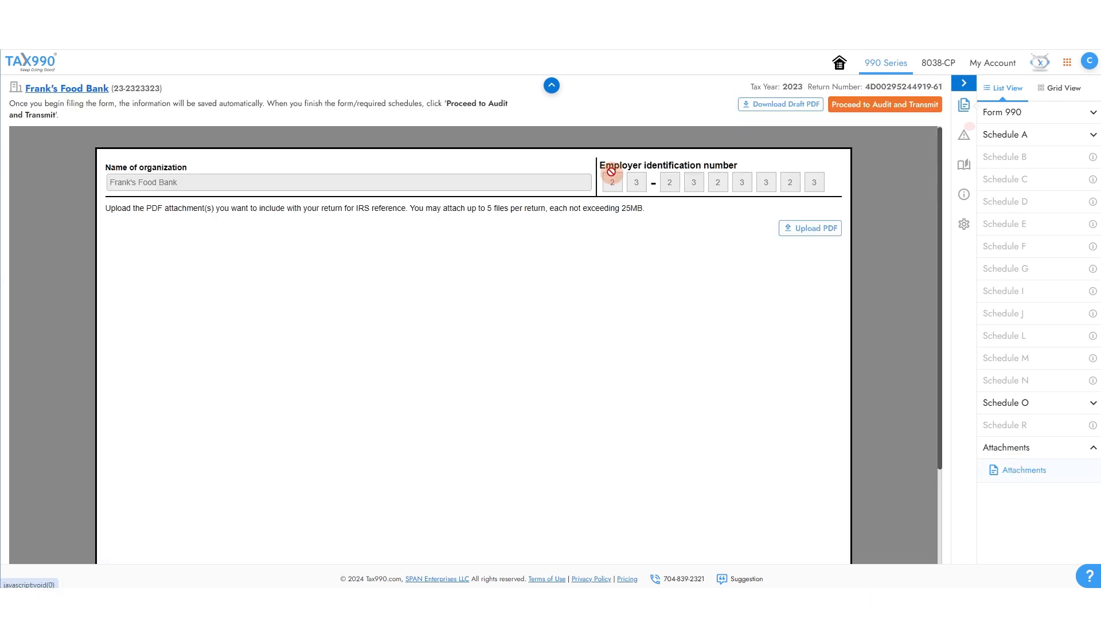
click(804, 240)
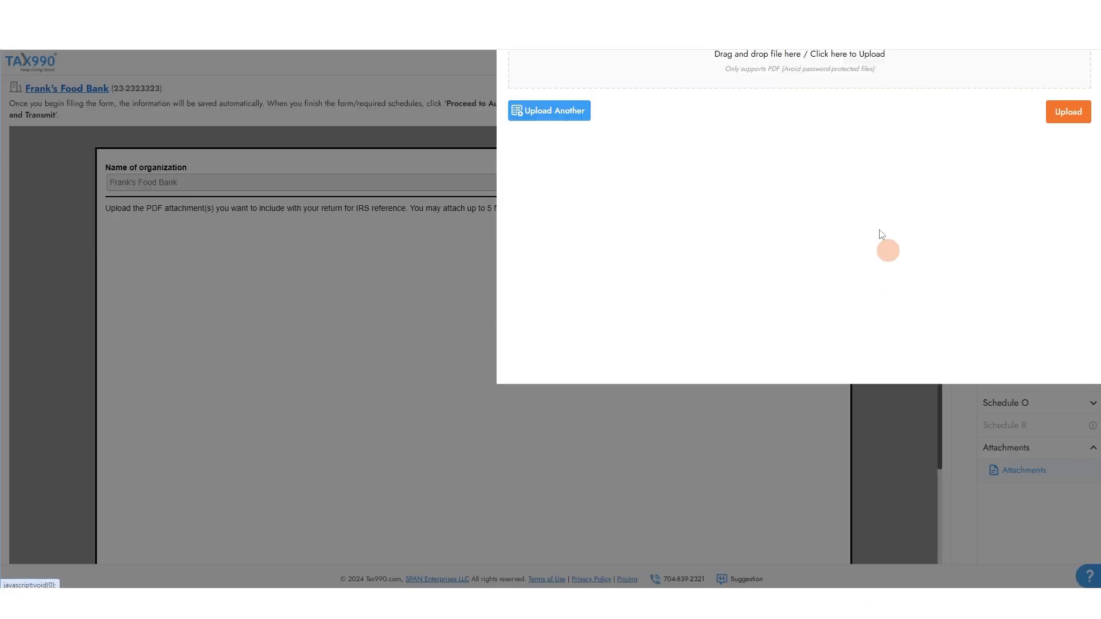
click(1085, 63)
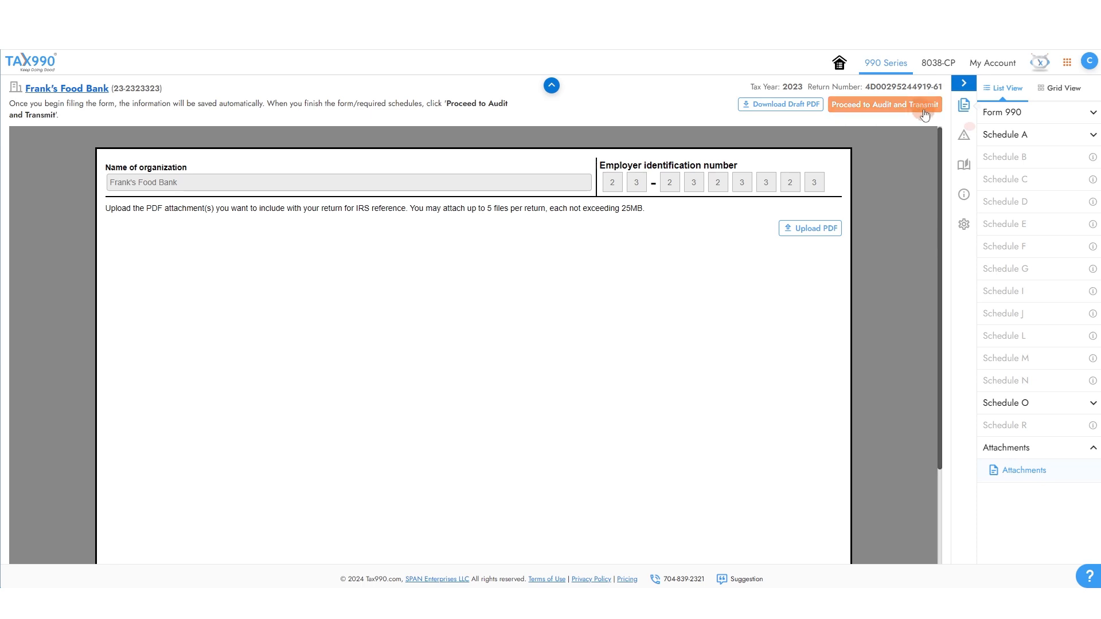
Start Audit and Transmit and run the audit on the completed return.
click(878, 114)
scroll(681, 345, down, 4)
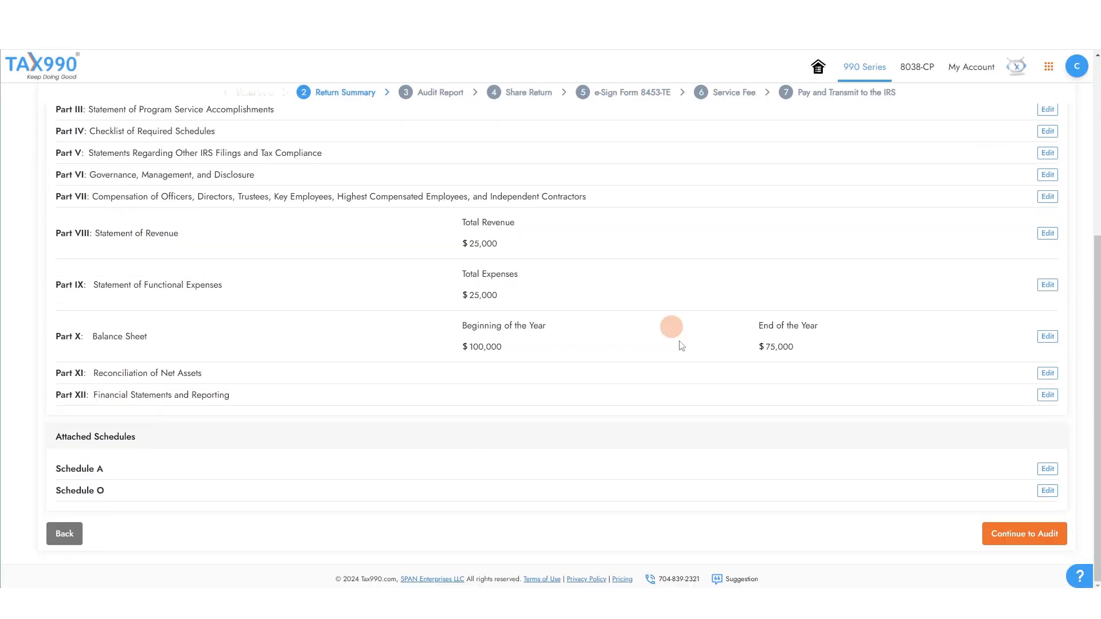
click(997, 543)
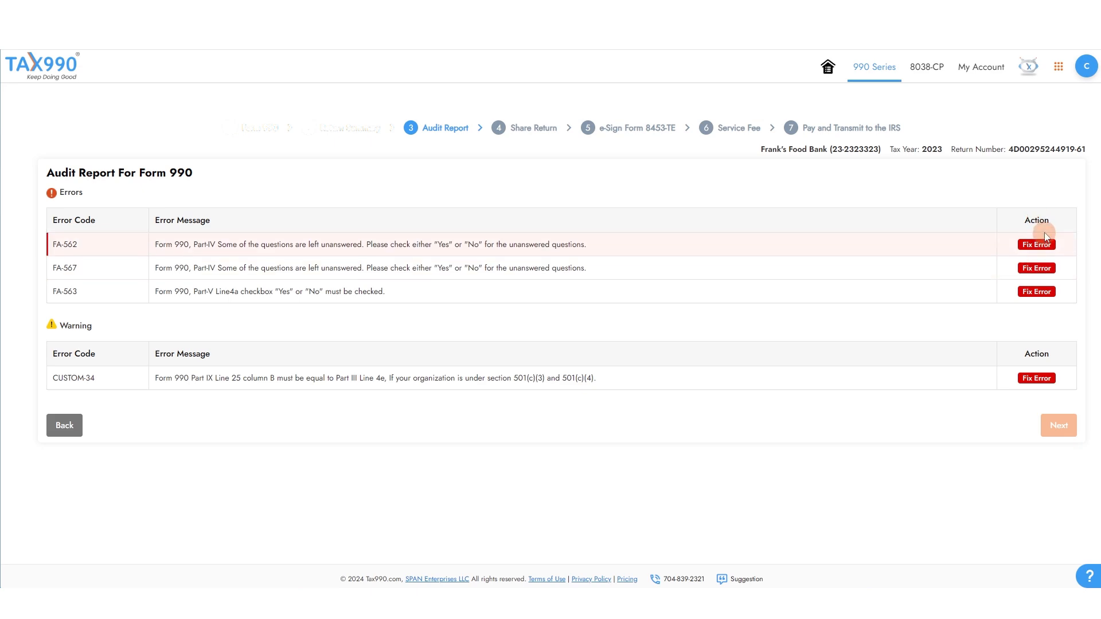
Clear the FA-562 unanswered-question errors by answering No to questions 11d and 37.
click(1027, 246)
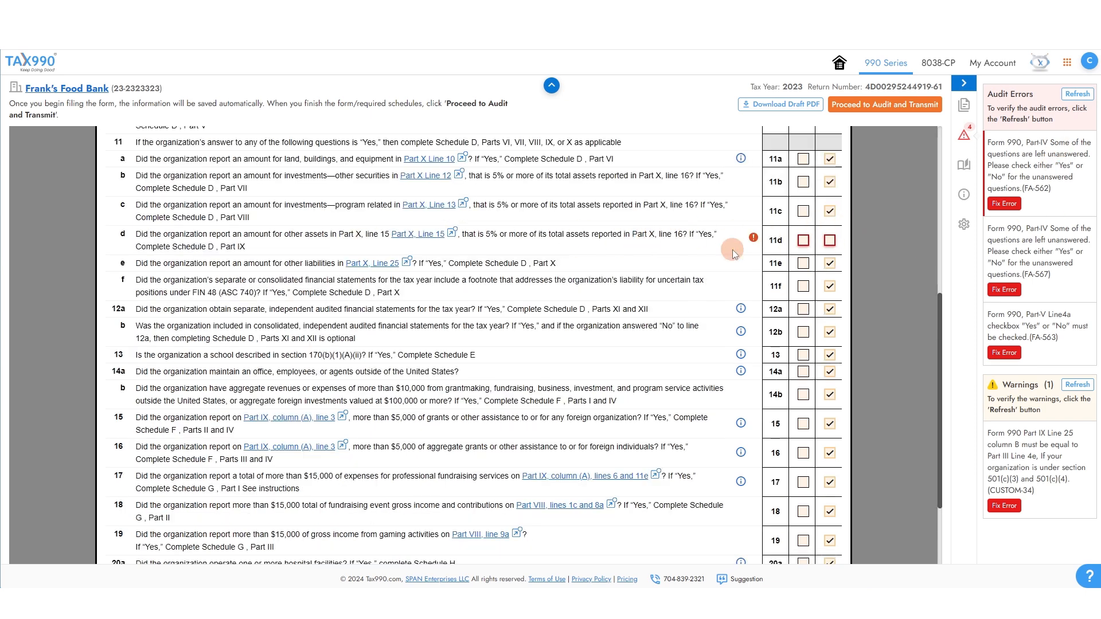
click(830, 241)
scroll(840, 273, up, 2)
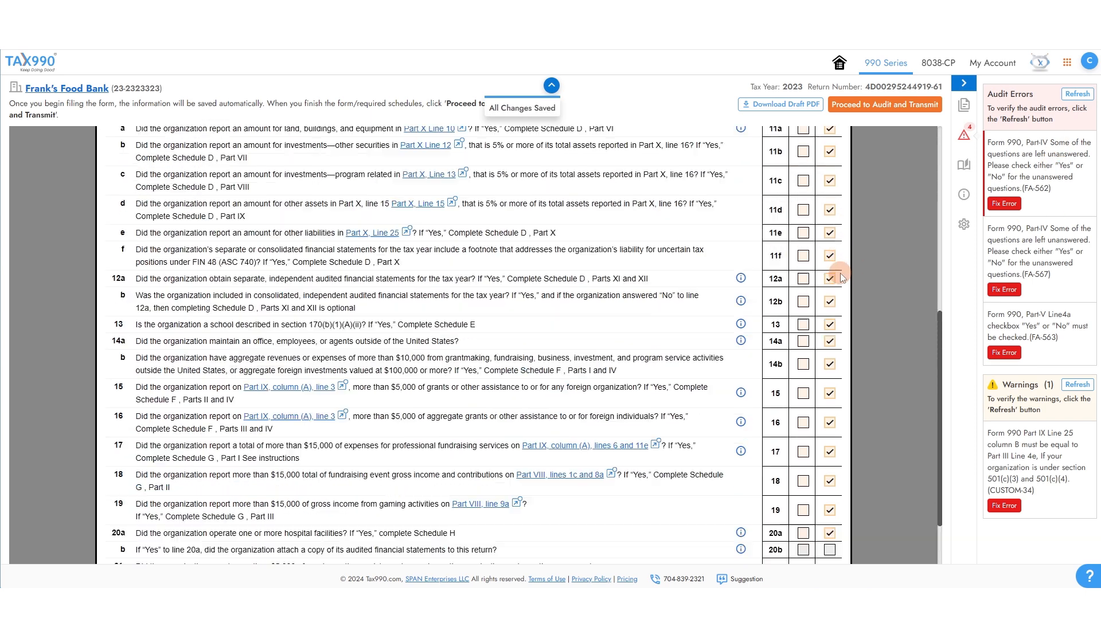
click(1000, 291)
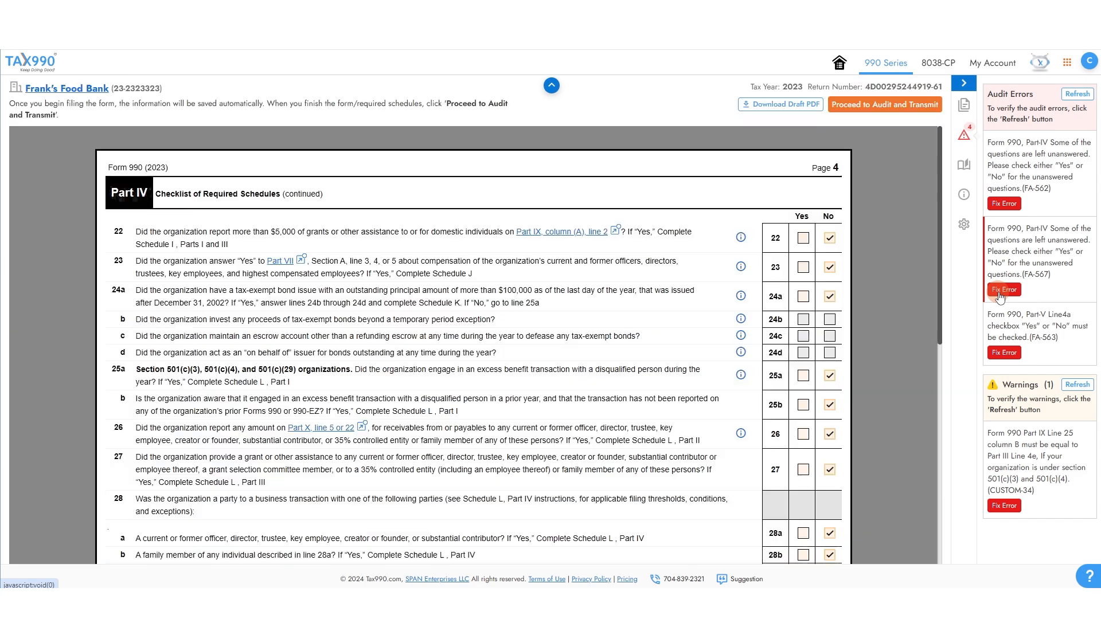
click(829, 337)
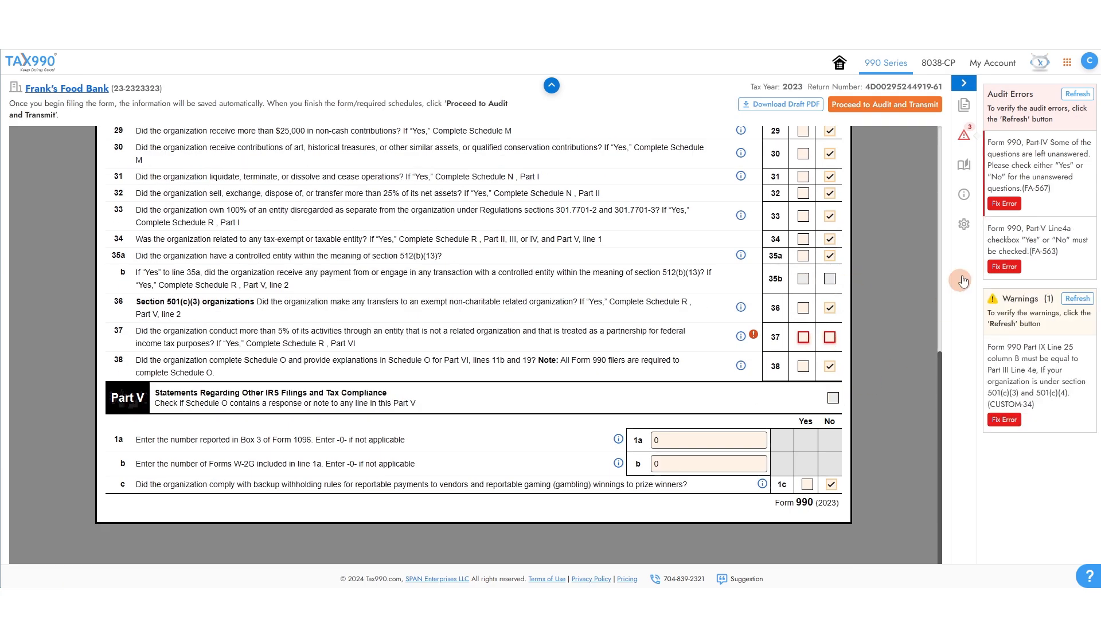
Proceed to Audit and Transmit, then continue past the Return Summary to the audit report.
click(894, 104)
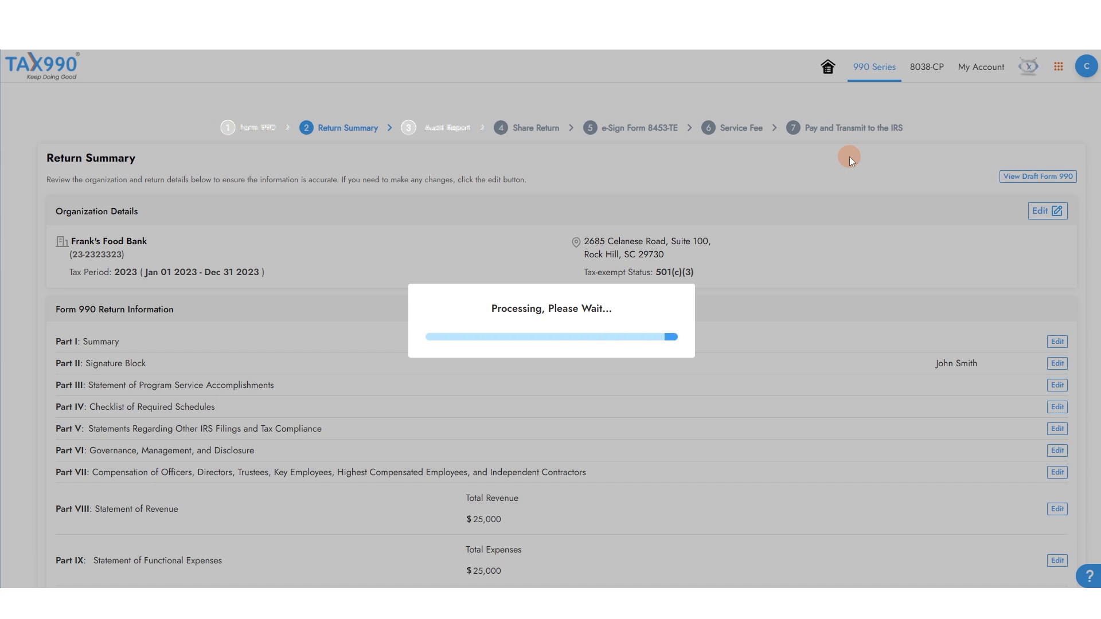
scroll(860, 314, down, 5)
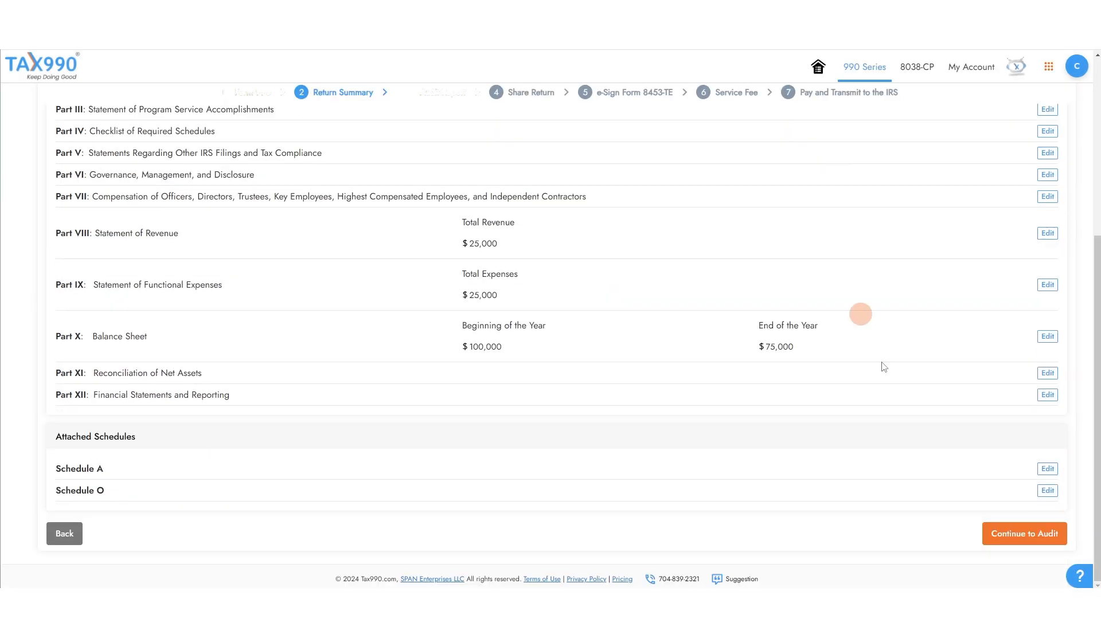
click(1015, 532)
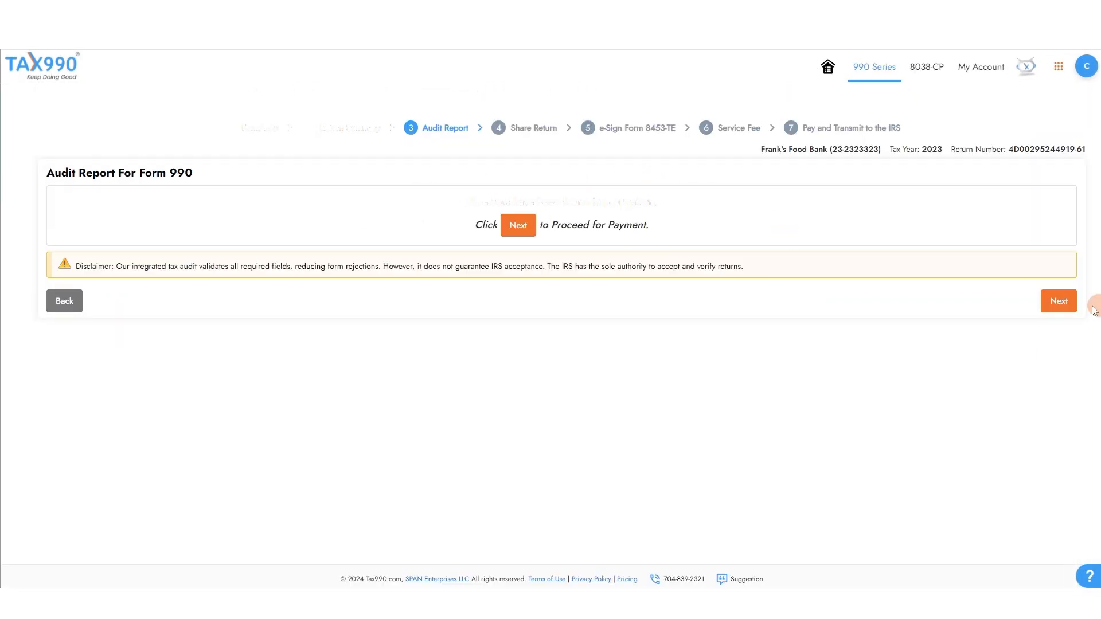
Share the return with a reviewer by entering their contact name and e-mail address.
click(1059, 302)
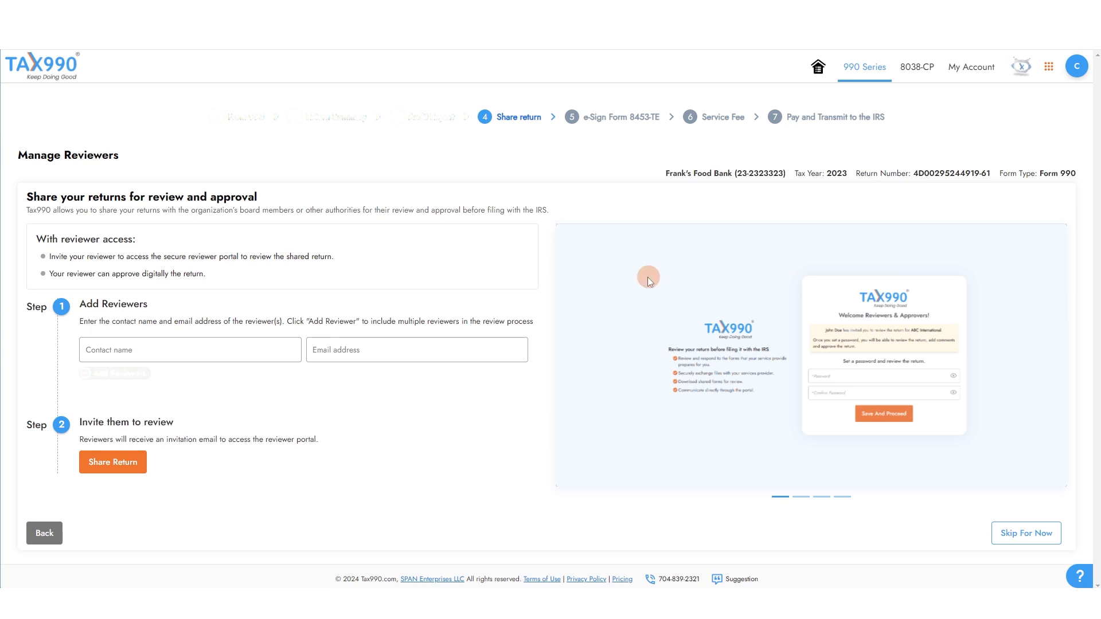
click(205, 343)
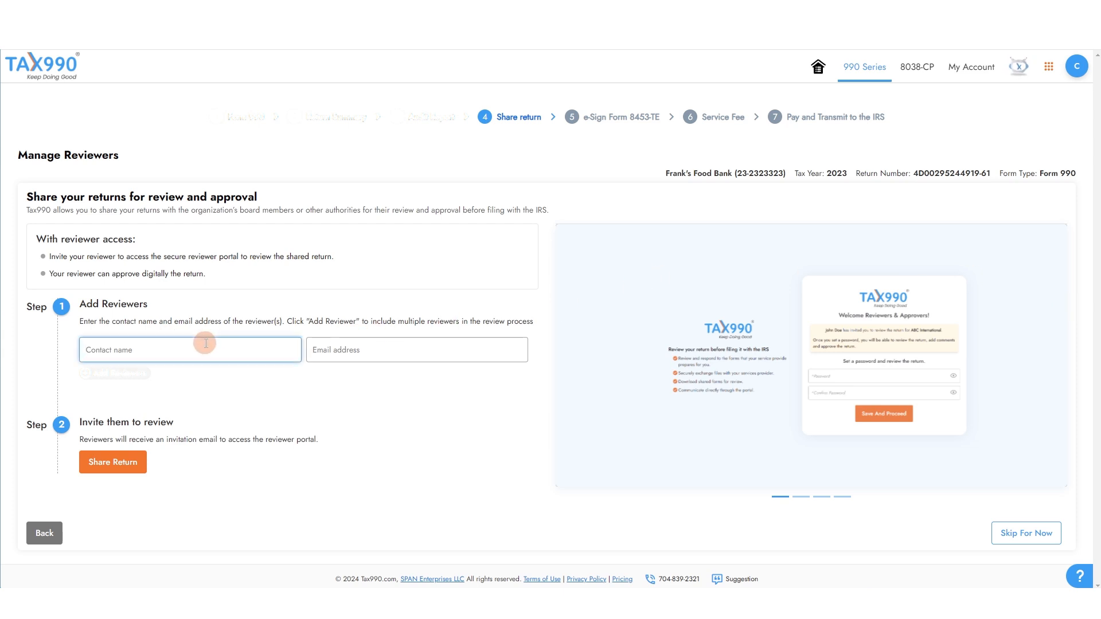
text(John Smith)
key(Tab)
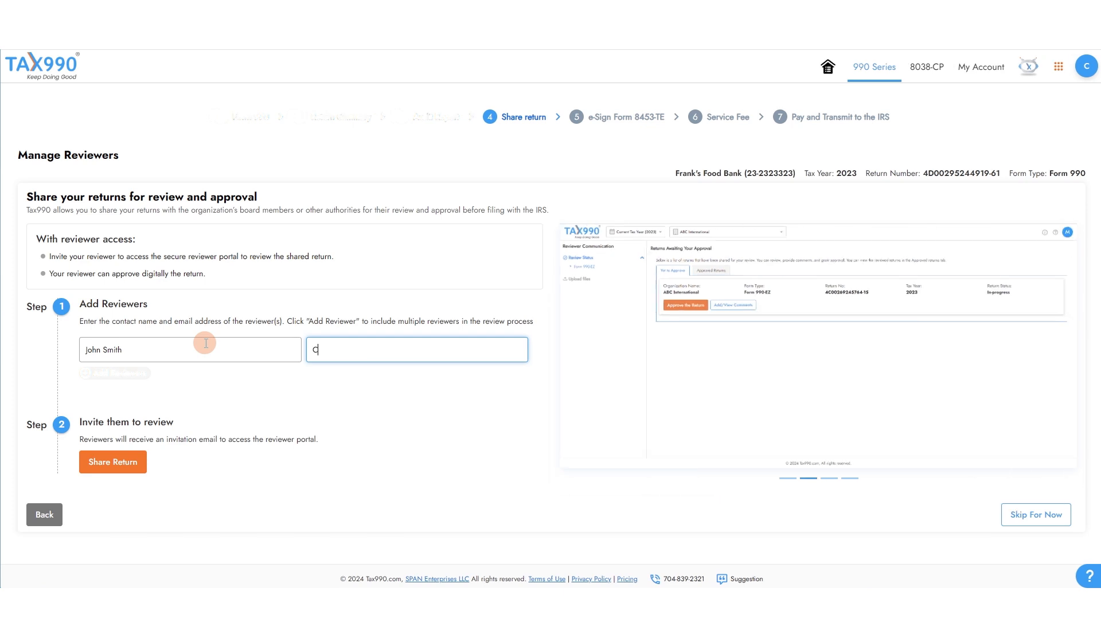
click(142, 462)
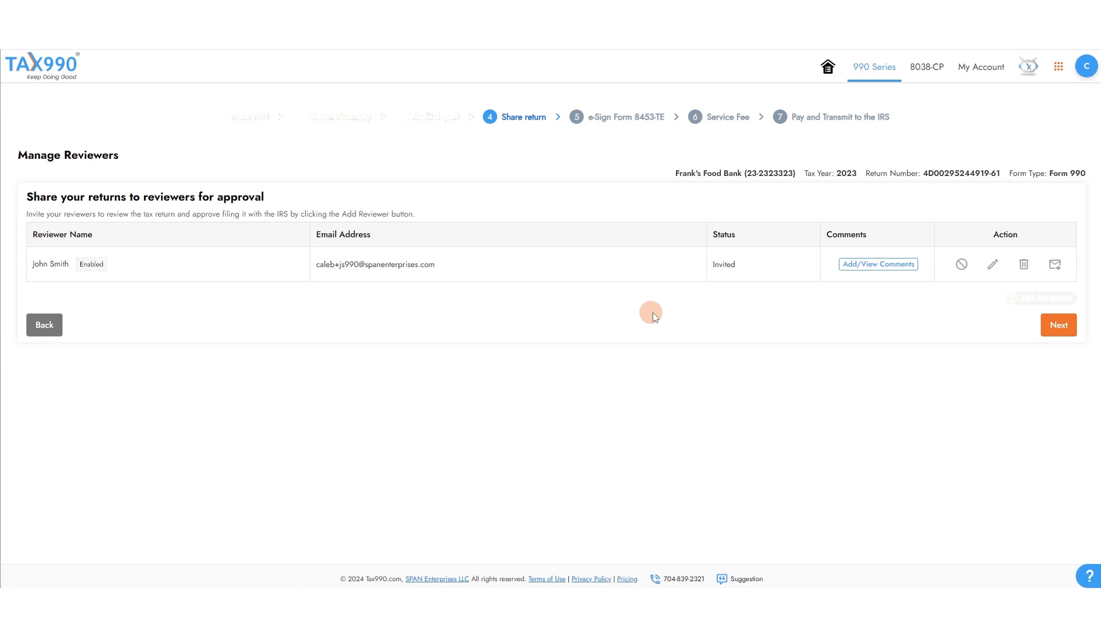
click(1050, 326)
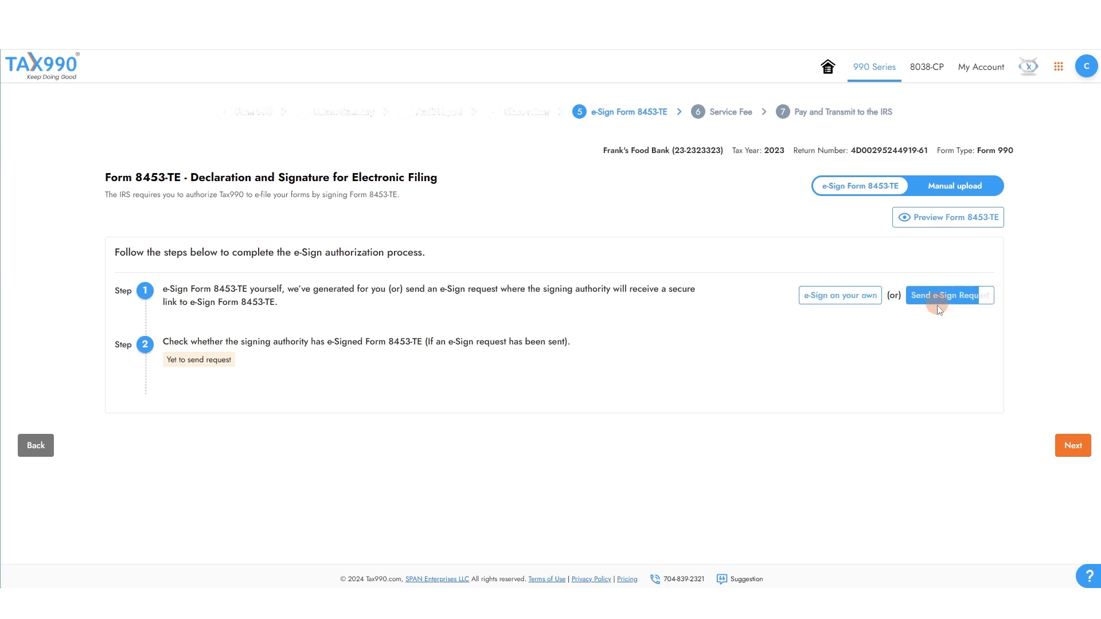
Choose to e-sign Form 8453-TE yourself and open the signature entry.
click(966, 191)
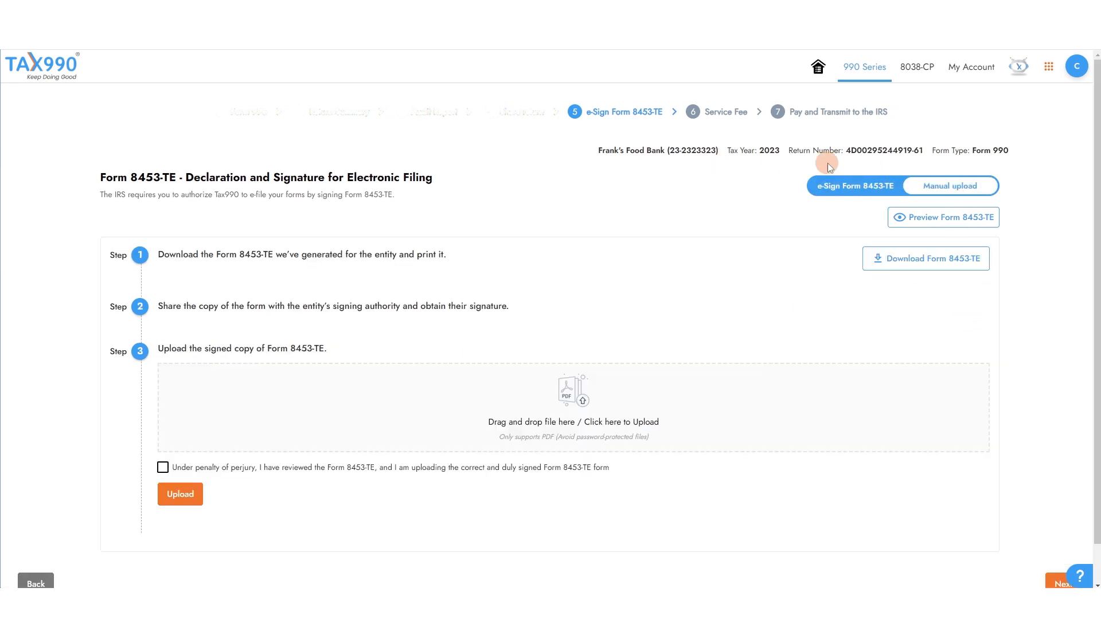
click(875, 198)
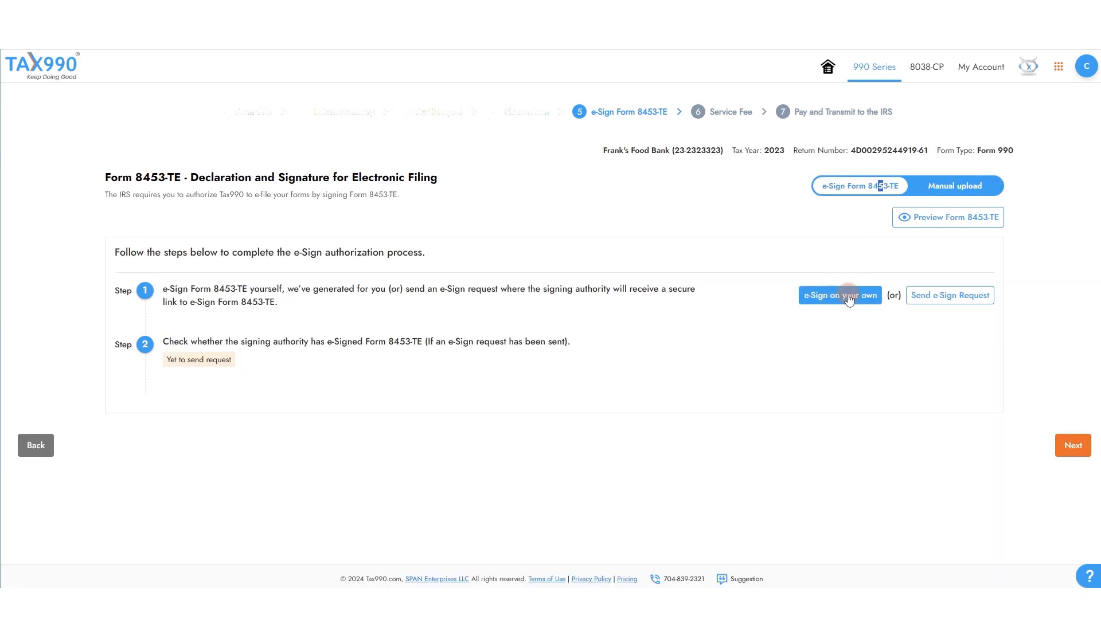
click(849, 299)
click(304, 328)
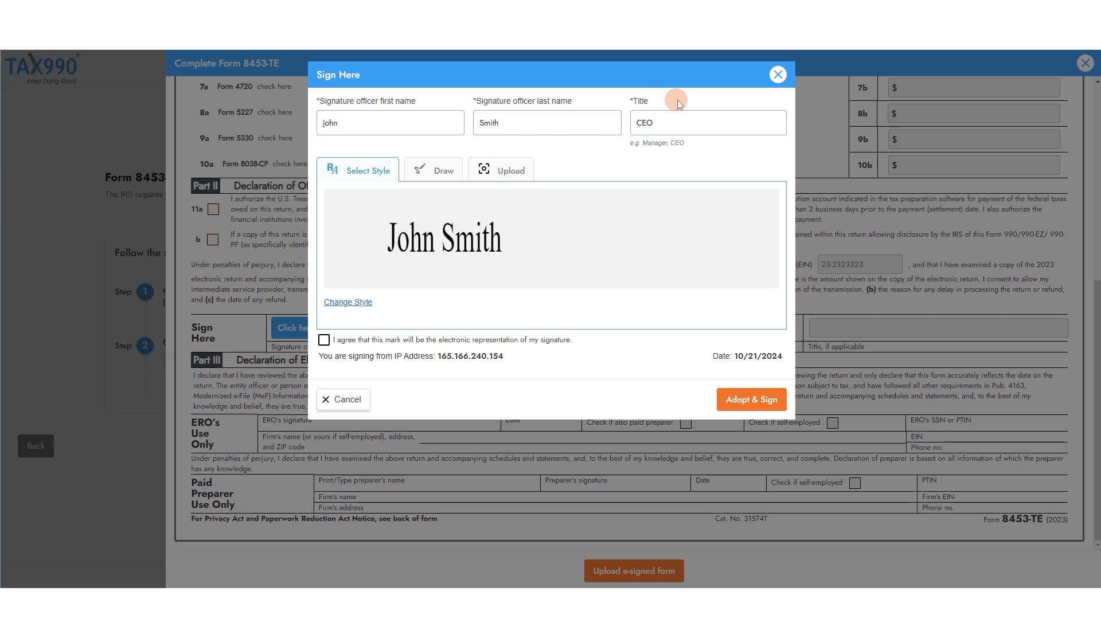
Adopt a typed-style signature and submit the e-signed Form 8453-TE.
click(347, 303)
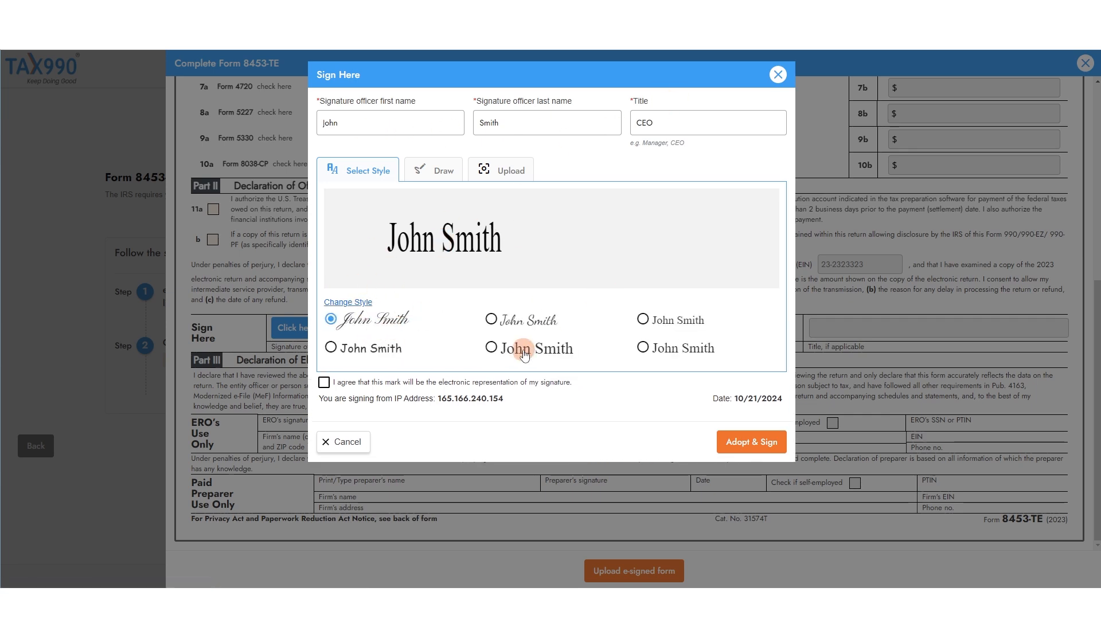
click(434, 171)
mouse_move(344, 241)
mouse_down()
mouse_move(439, 299)
mouse_move(749, 274)
mouse_up()
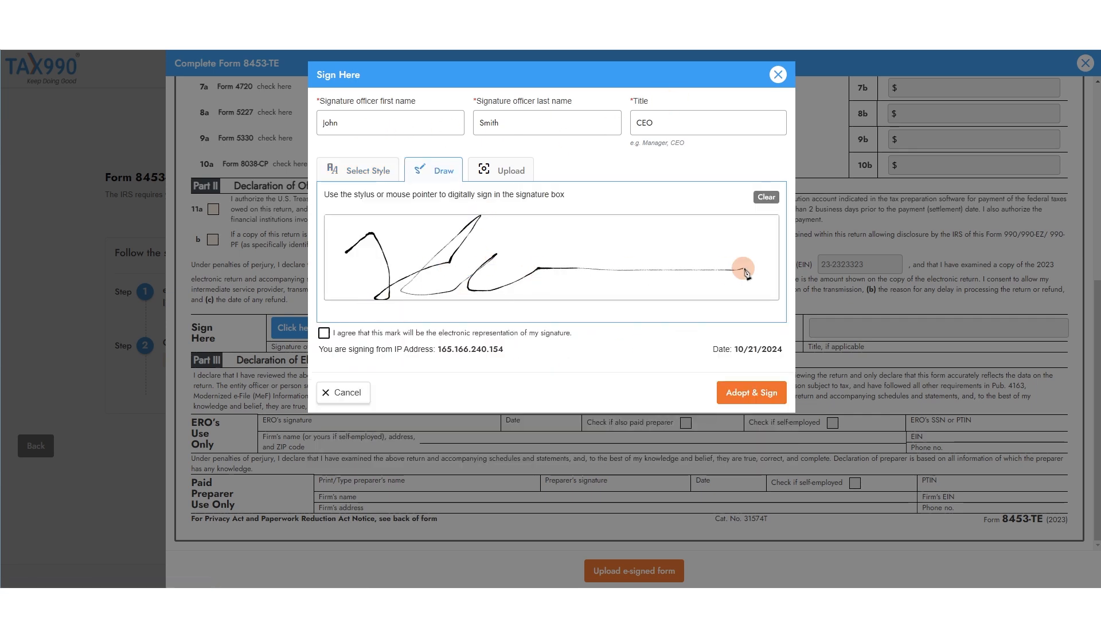
click(501, 170)
click(370, 171)
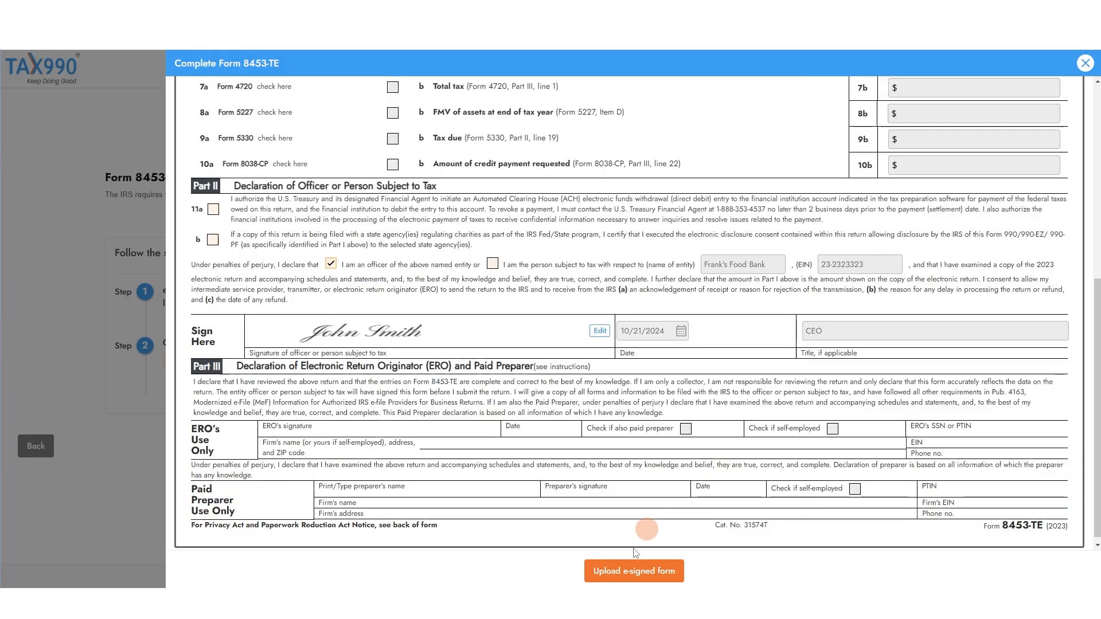
click(654, 570)
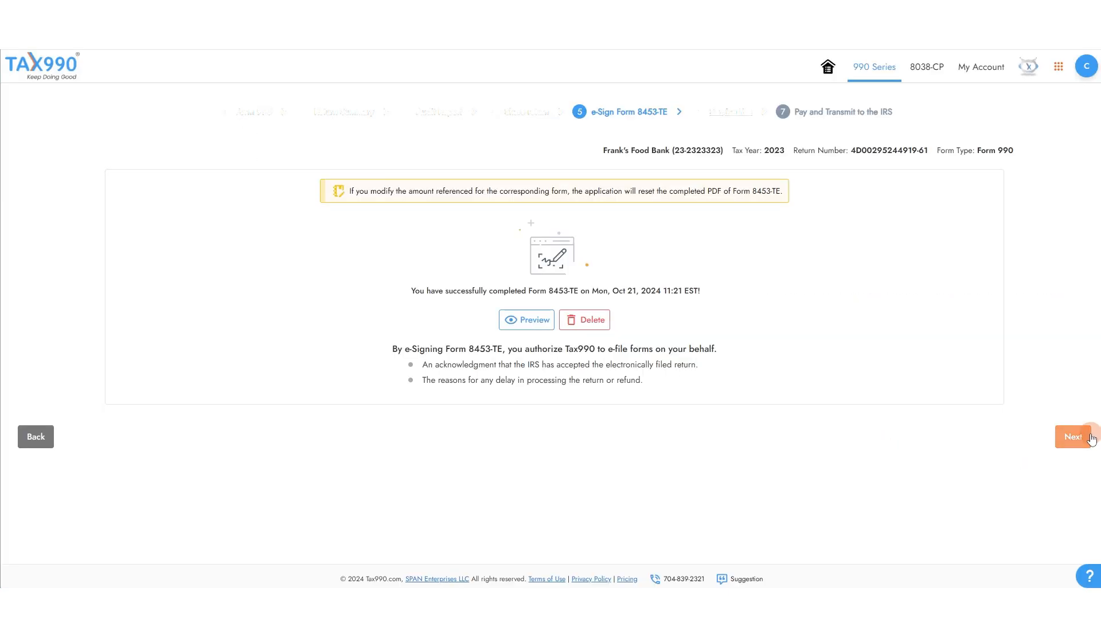
Add a text alert with its phone number and a fax alert, bringing the fee to $201.80.
click(1071, 437)
click(59, 272)
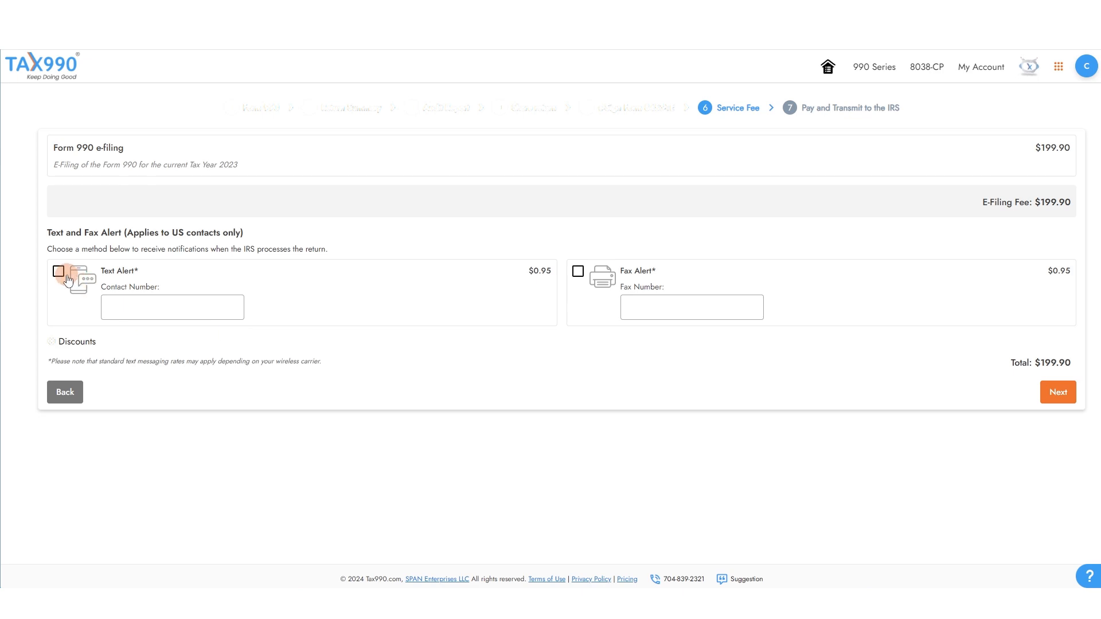
click(214, 311)
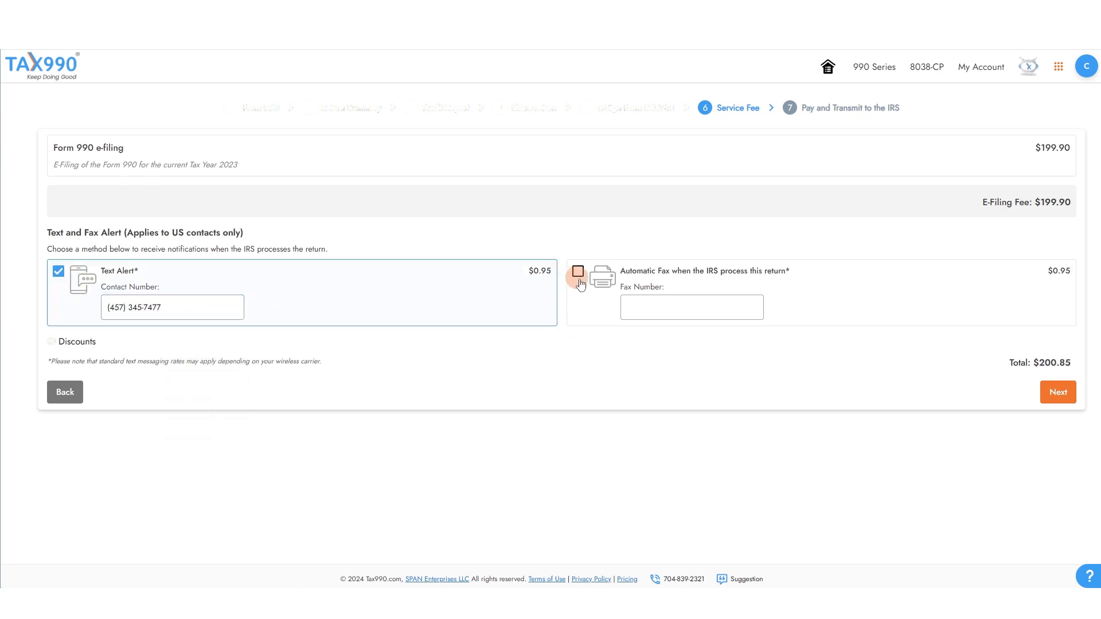
click(577, 271)
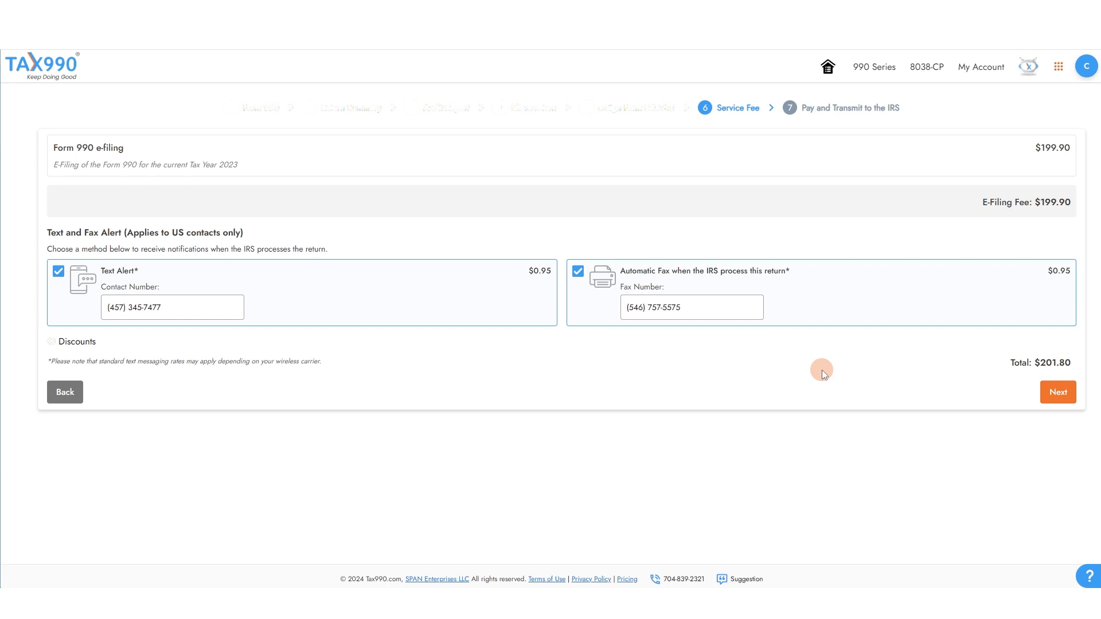
click(1055, 394)
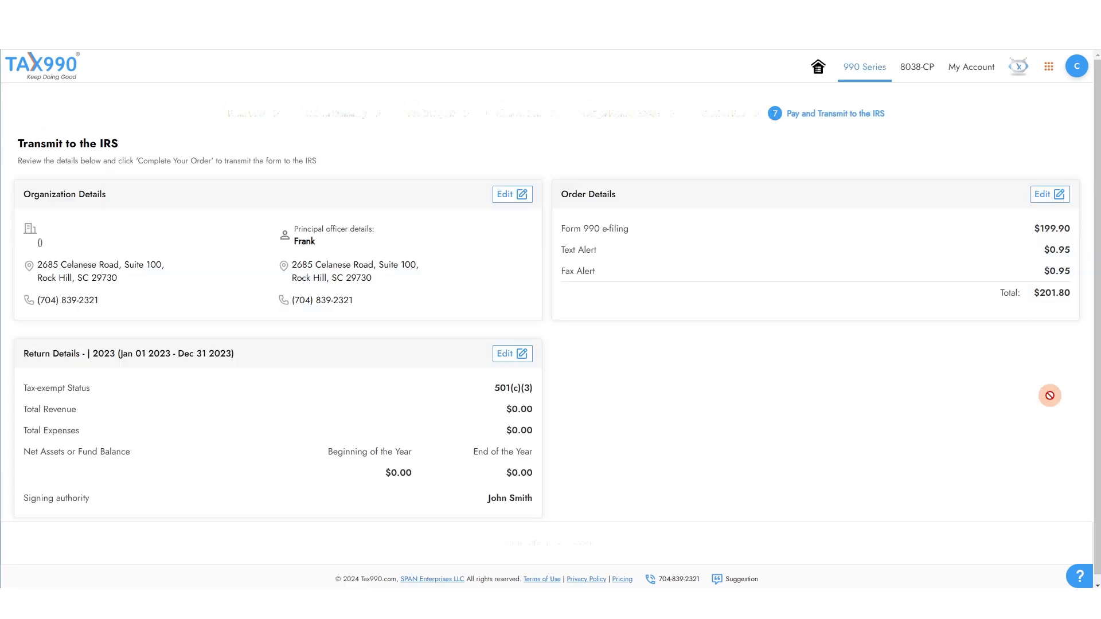
Pay the $201.80 order with the saved card's security code and transmit the return to the IRS.
click(497, 552)
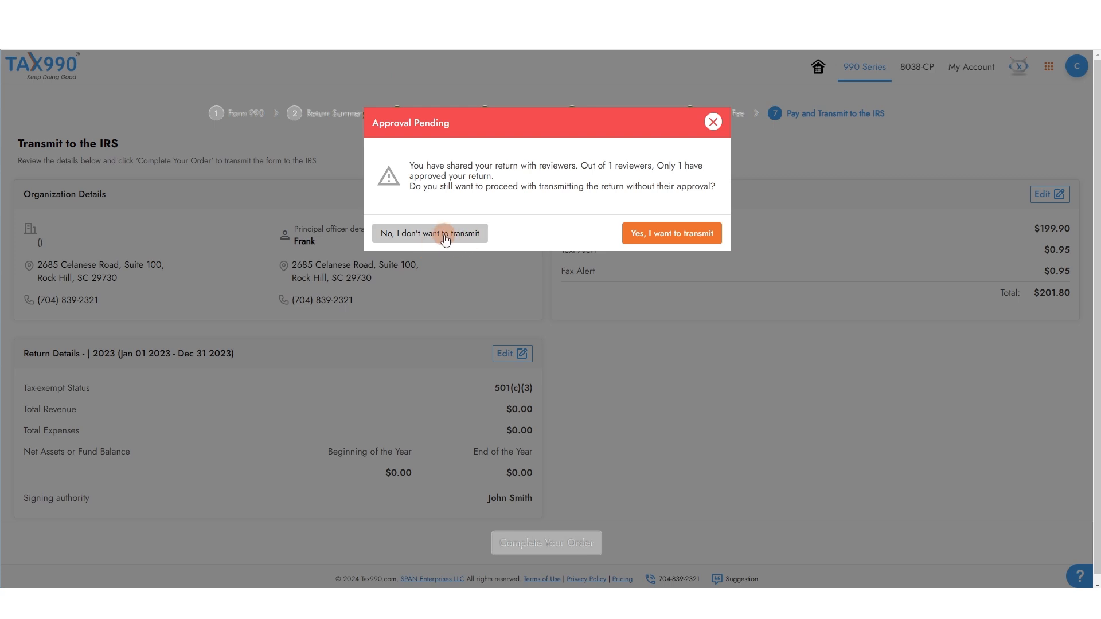
click(638, 234)
click(879, 123)
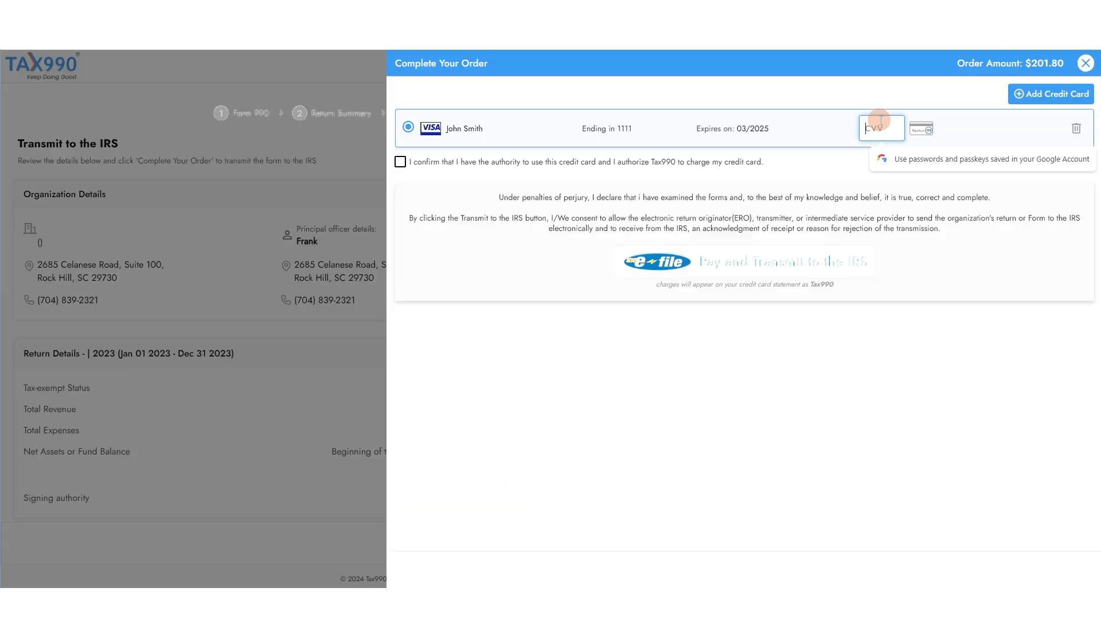
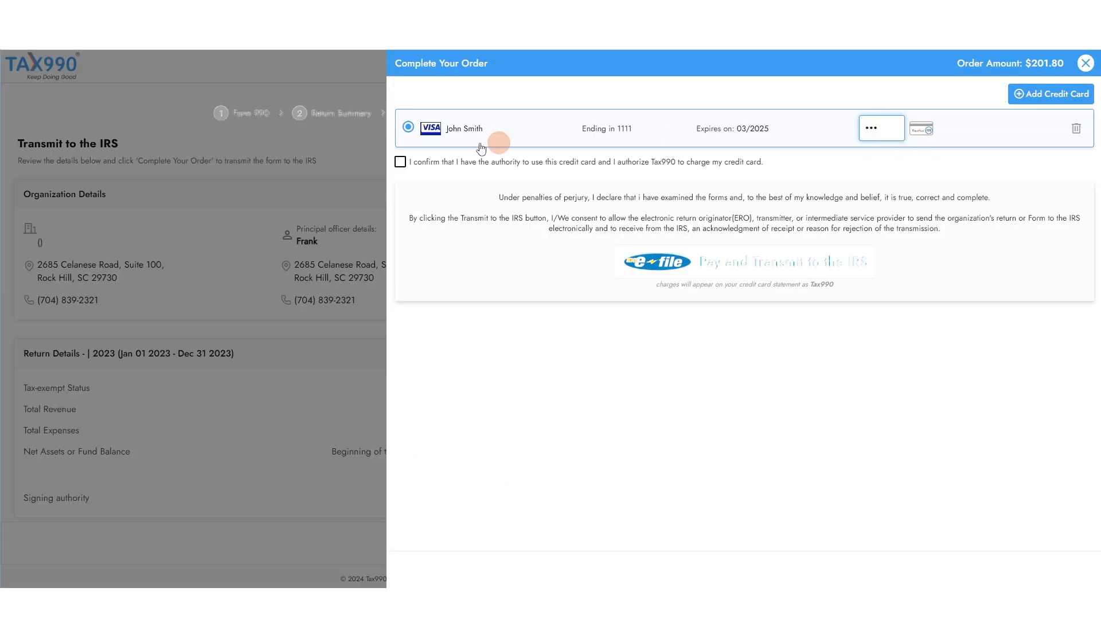
click(427, 163)
drag(440, 165, 756, 163)
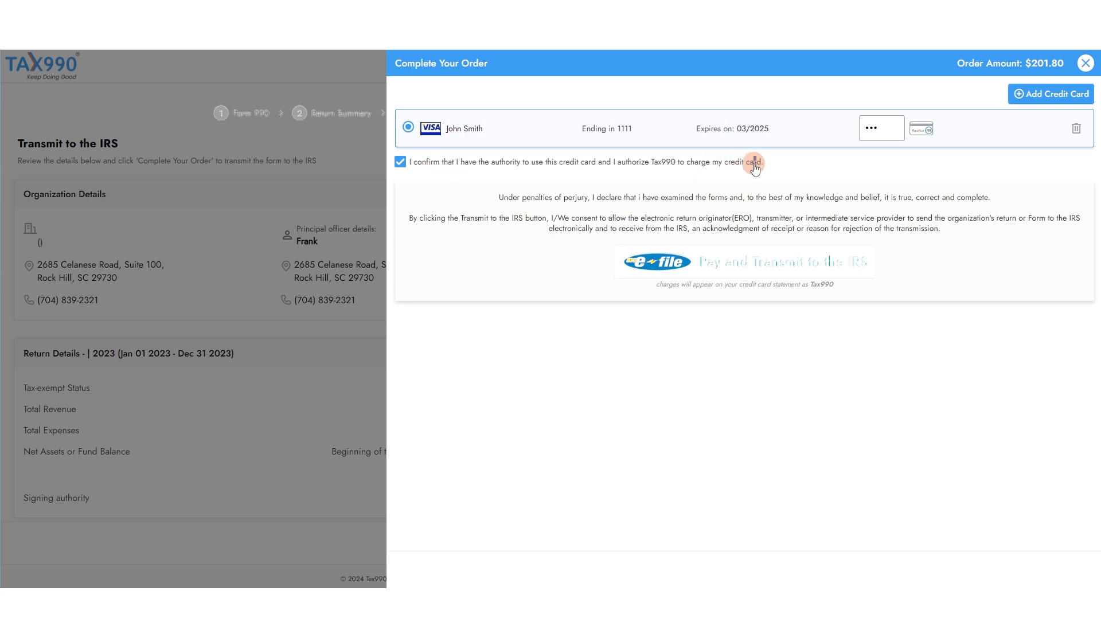
click(764, 264)
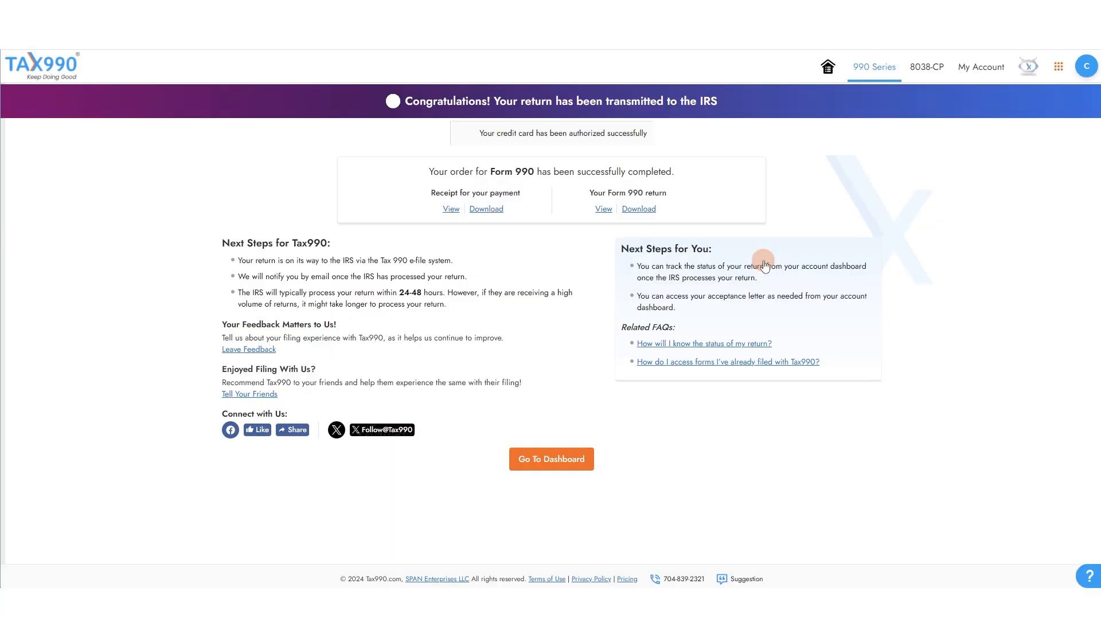